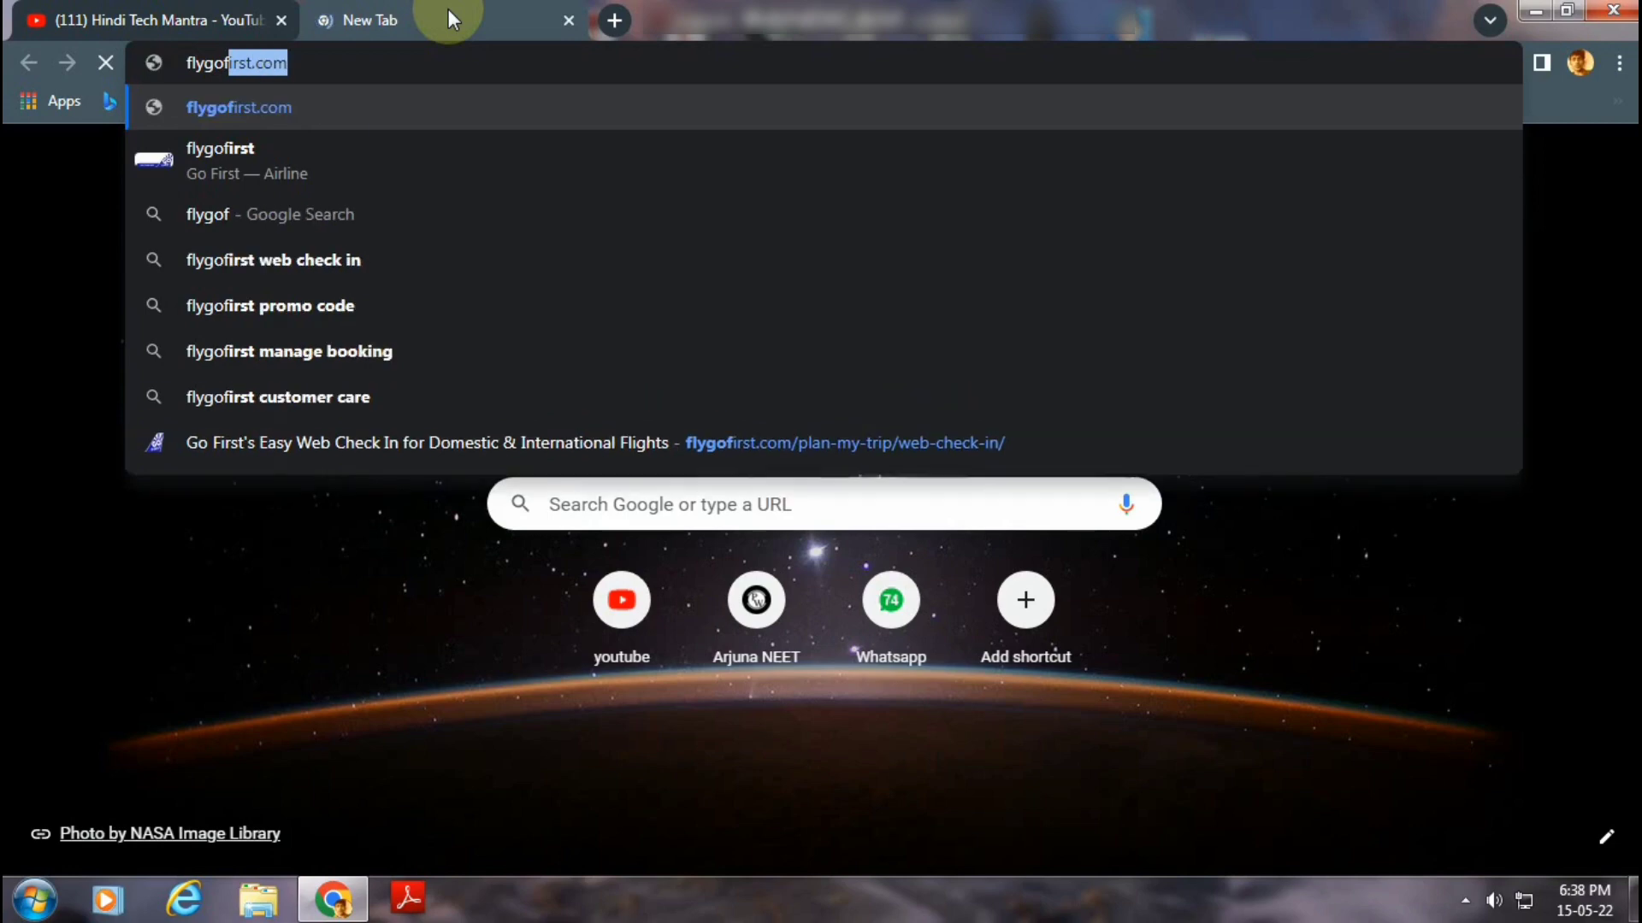
Finish typing flygofirst.com in the address bar to load the Go First website.
text(irst)
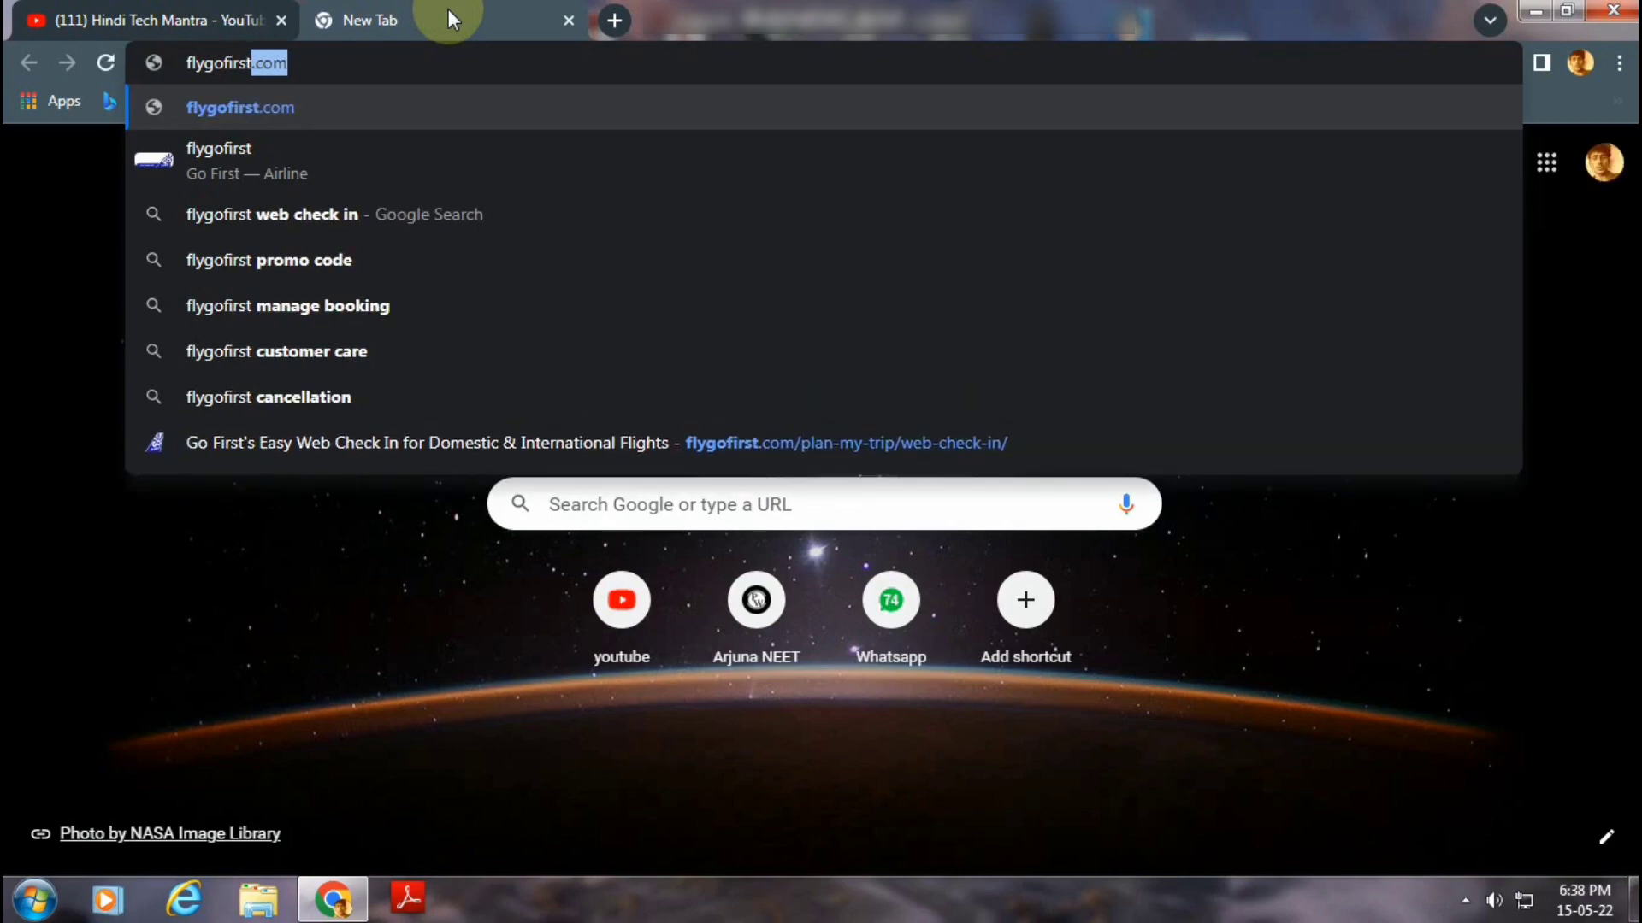
key(Return)
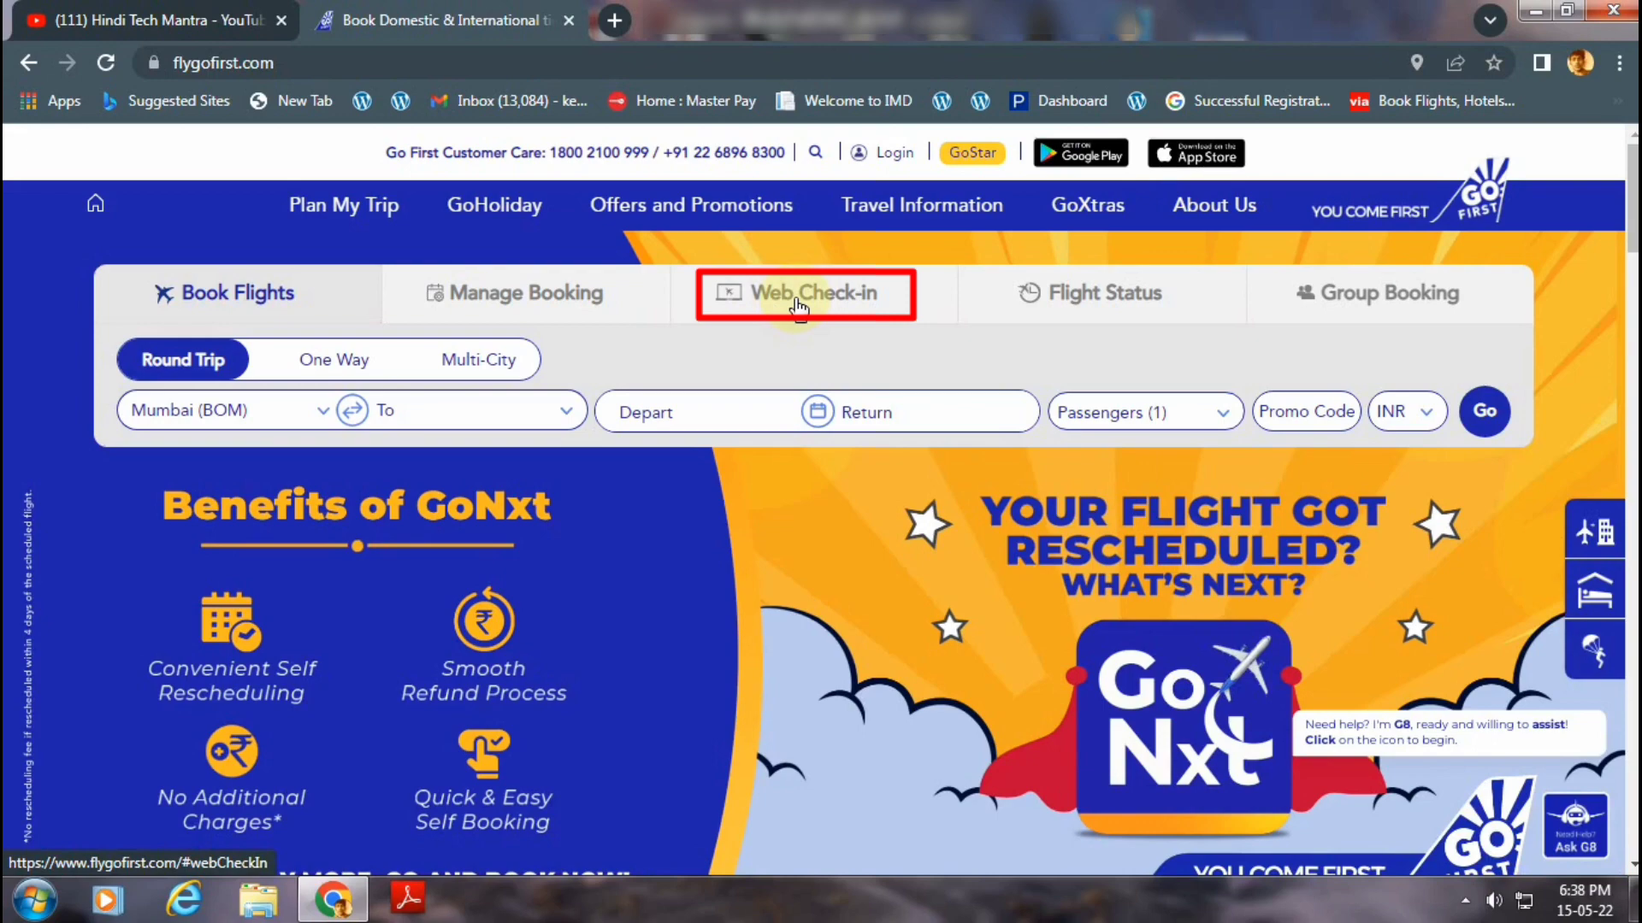
Under Web Check-in, retrieve the booking with the passenger's last name and PNR.
click(798, 306)
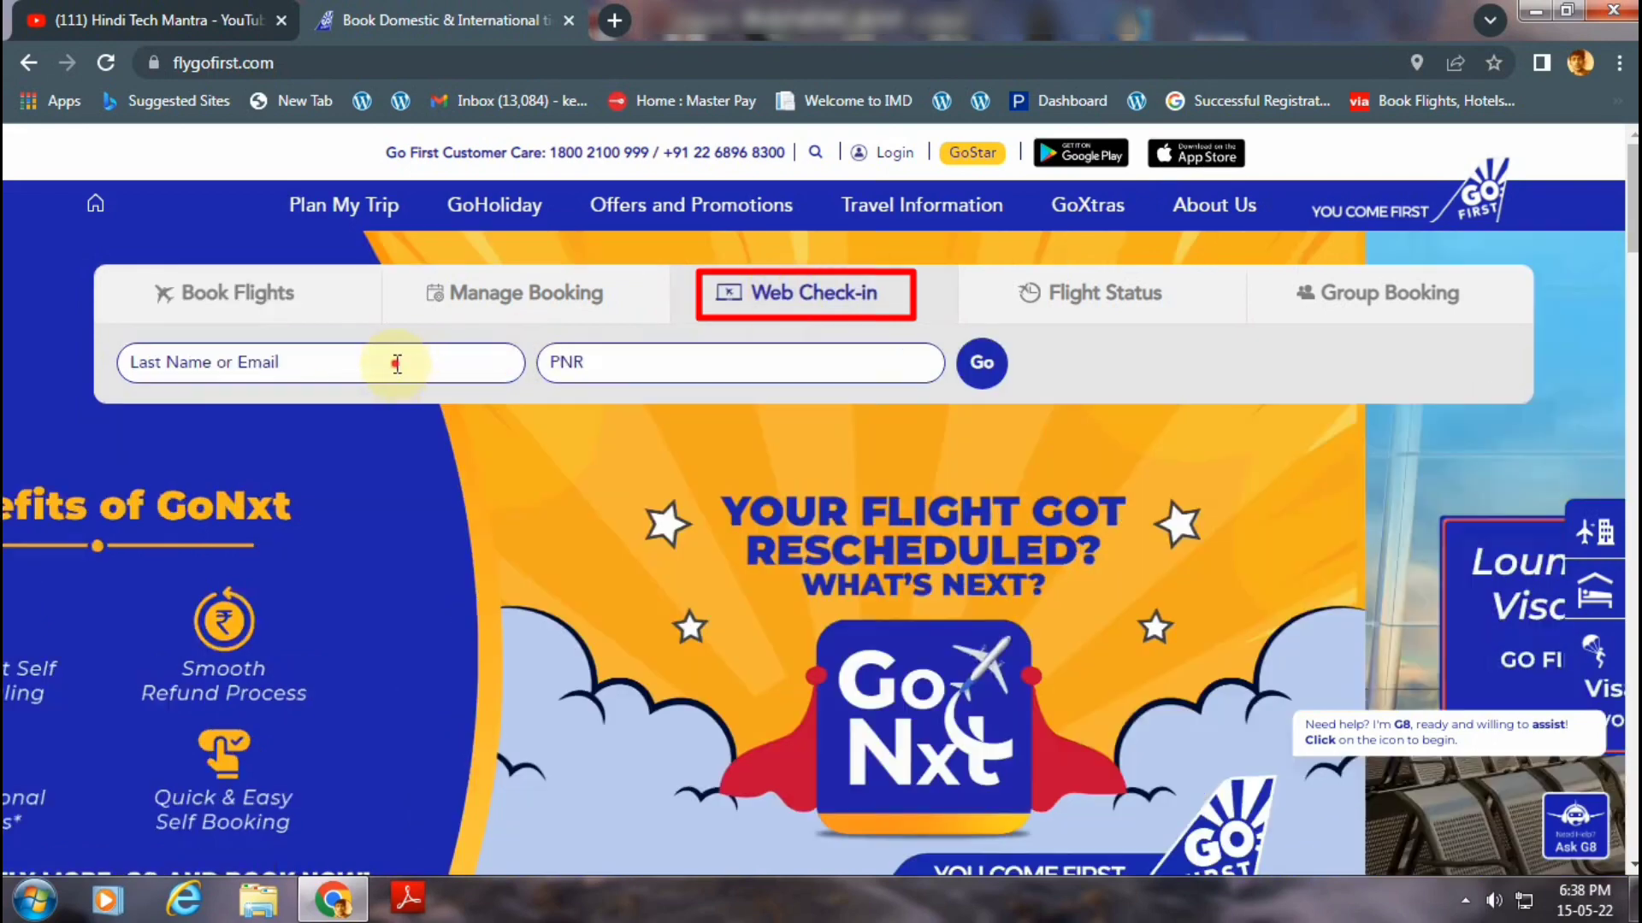
click(398, 364)
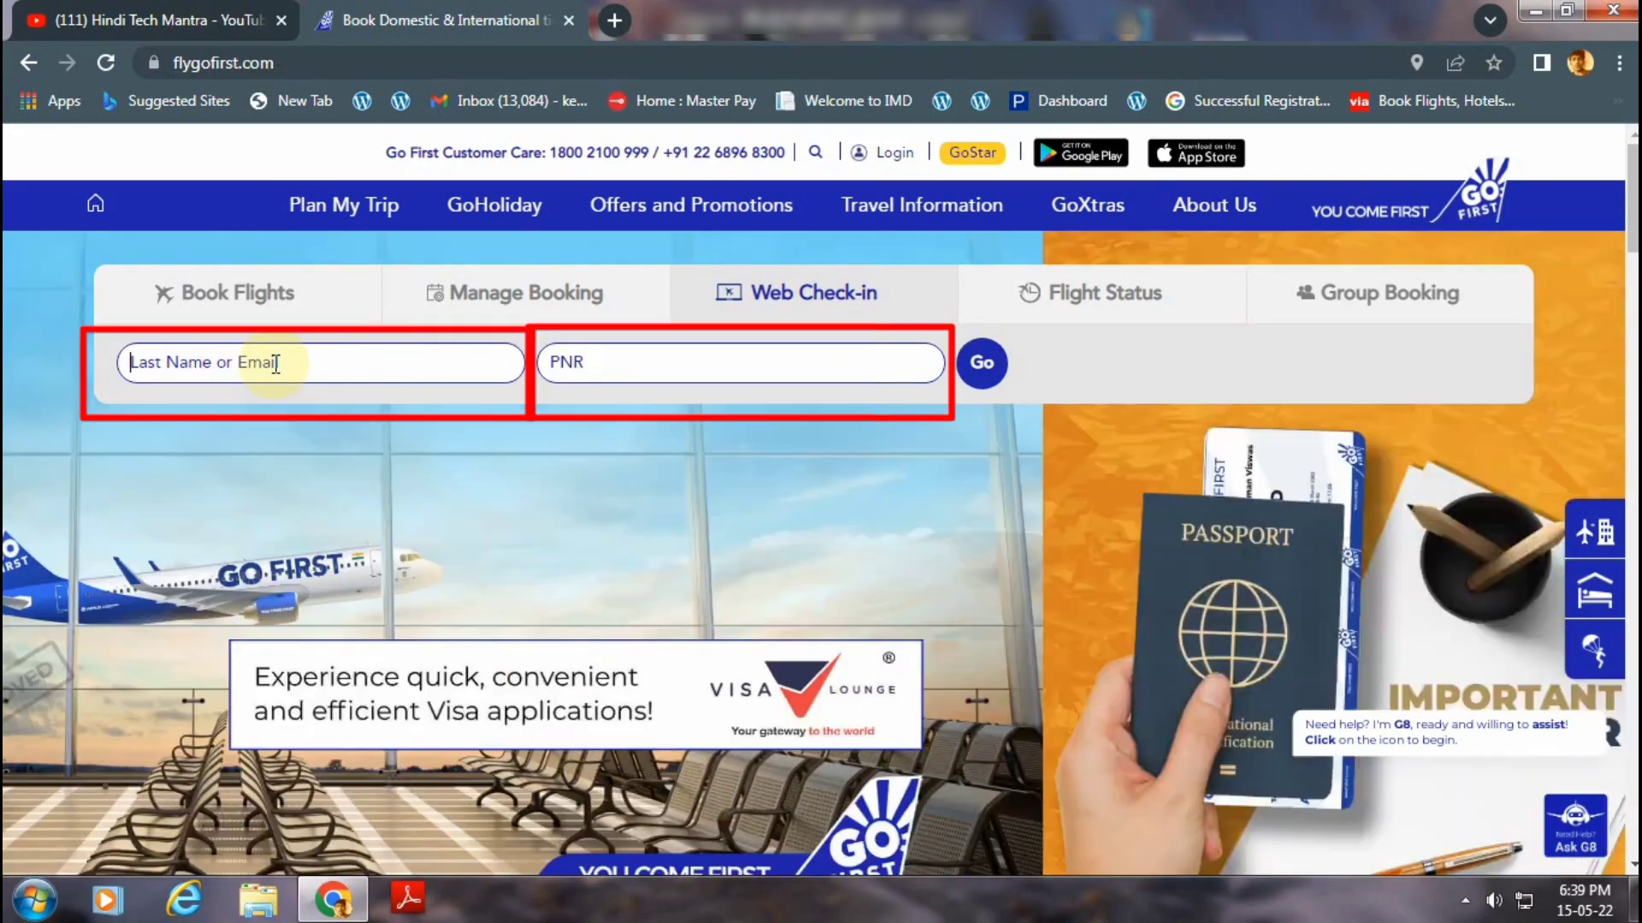
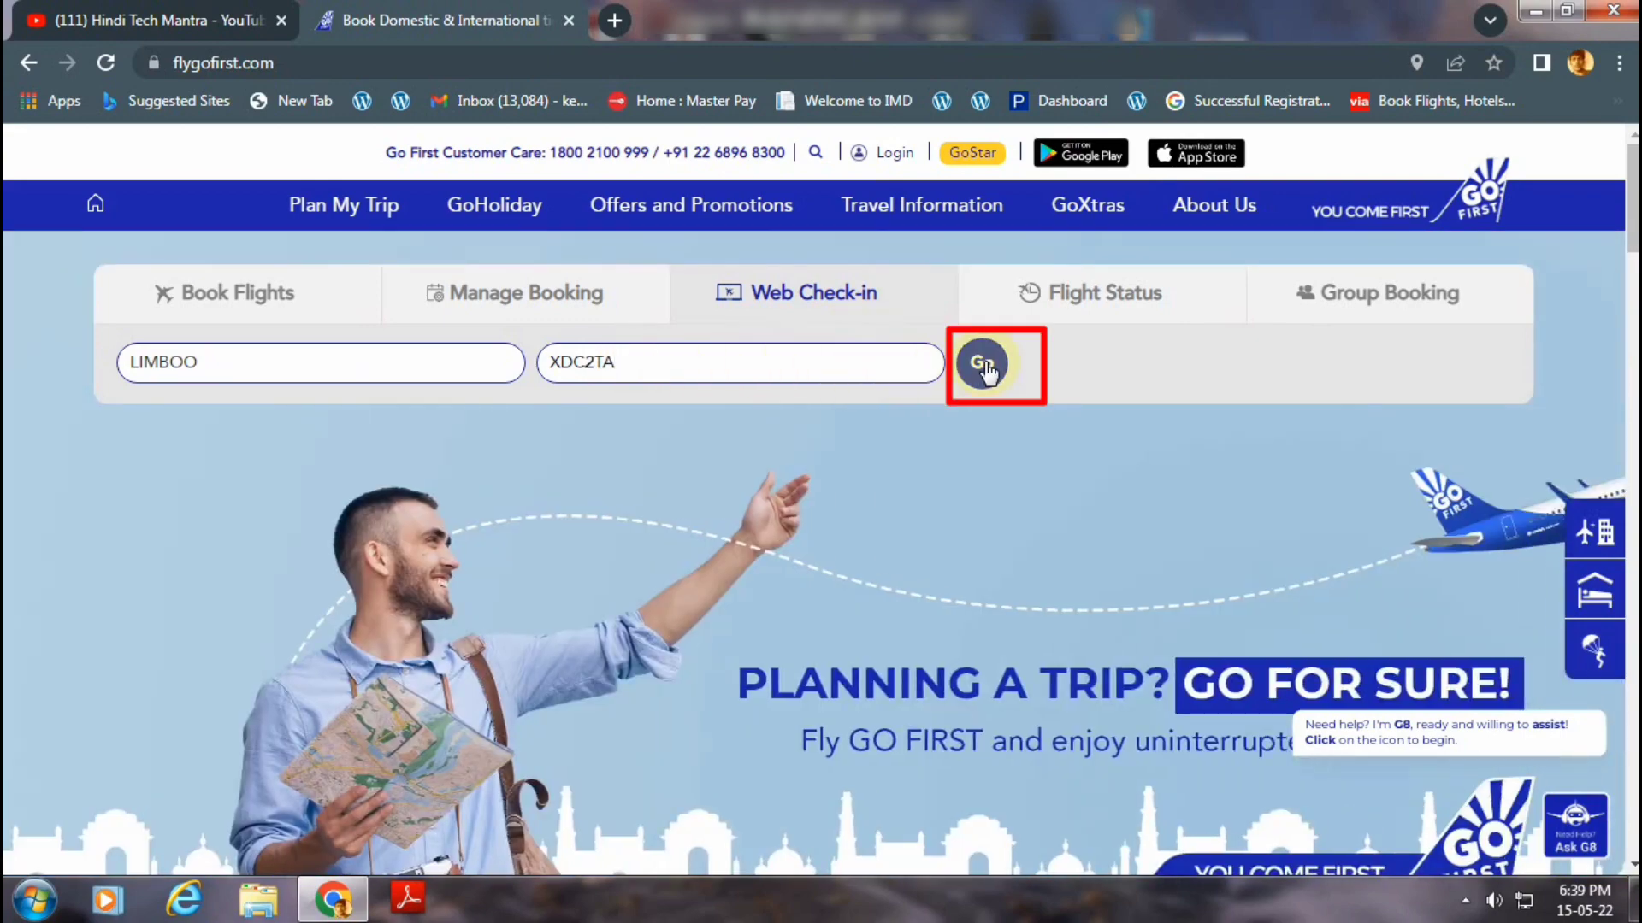
click(983, 364)
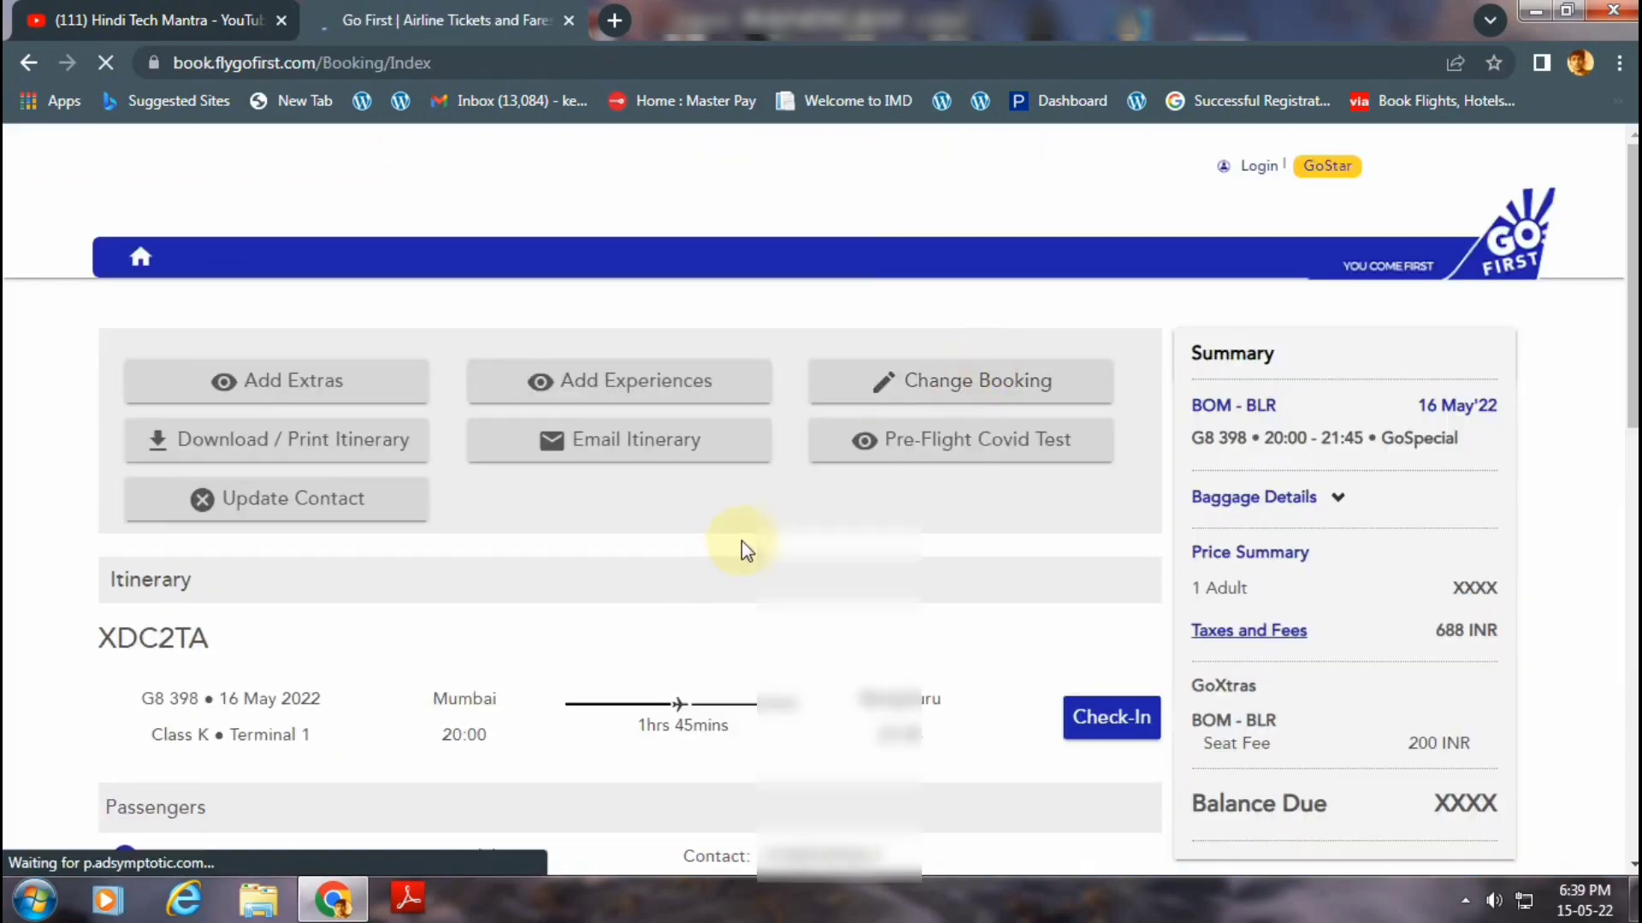
scroll(741, 540, down, 3)
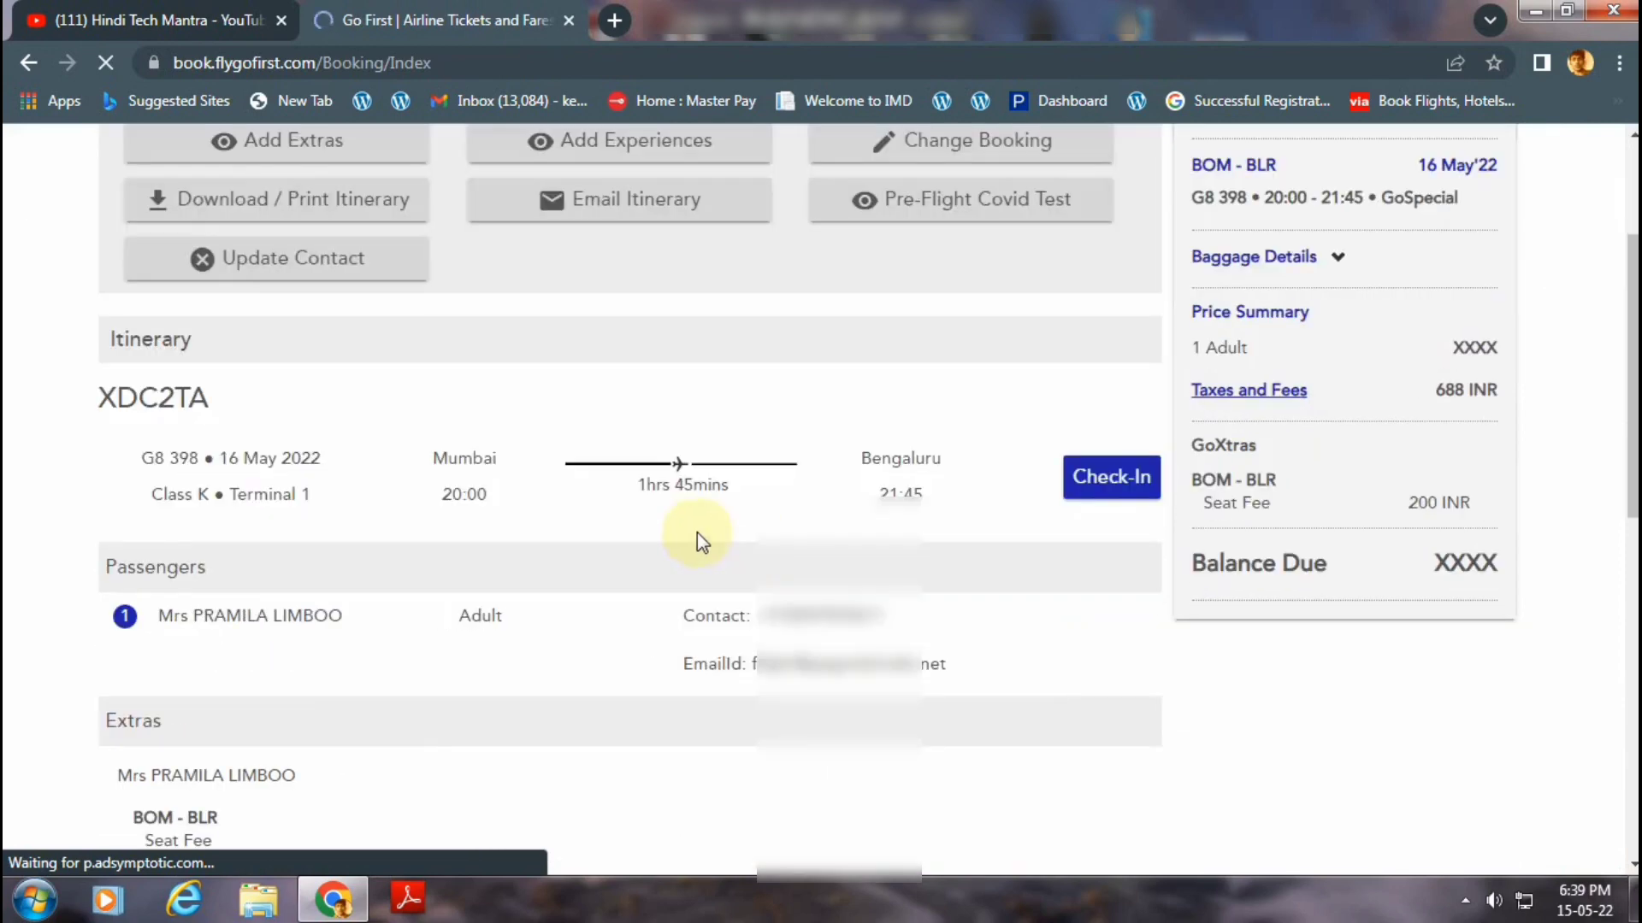
scroll(696, 538, up, 3)
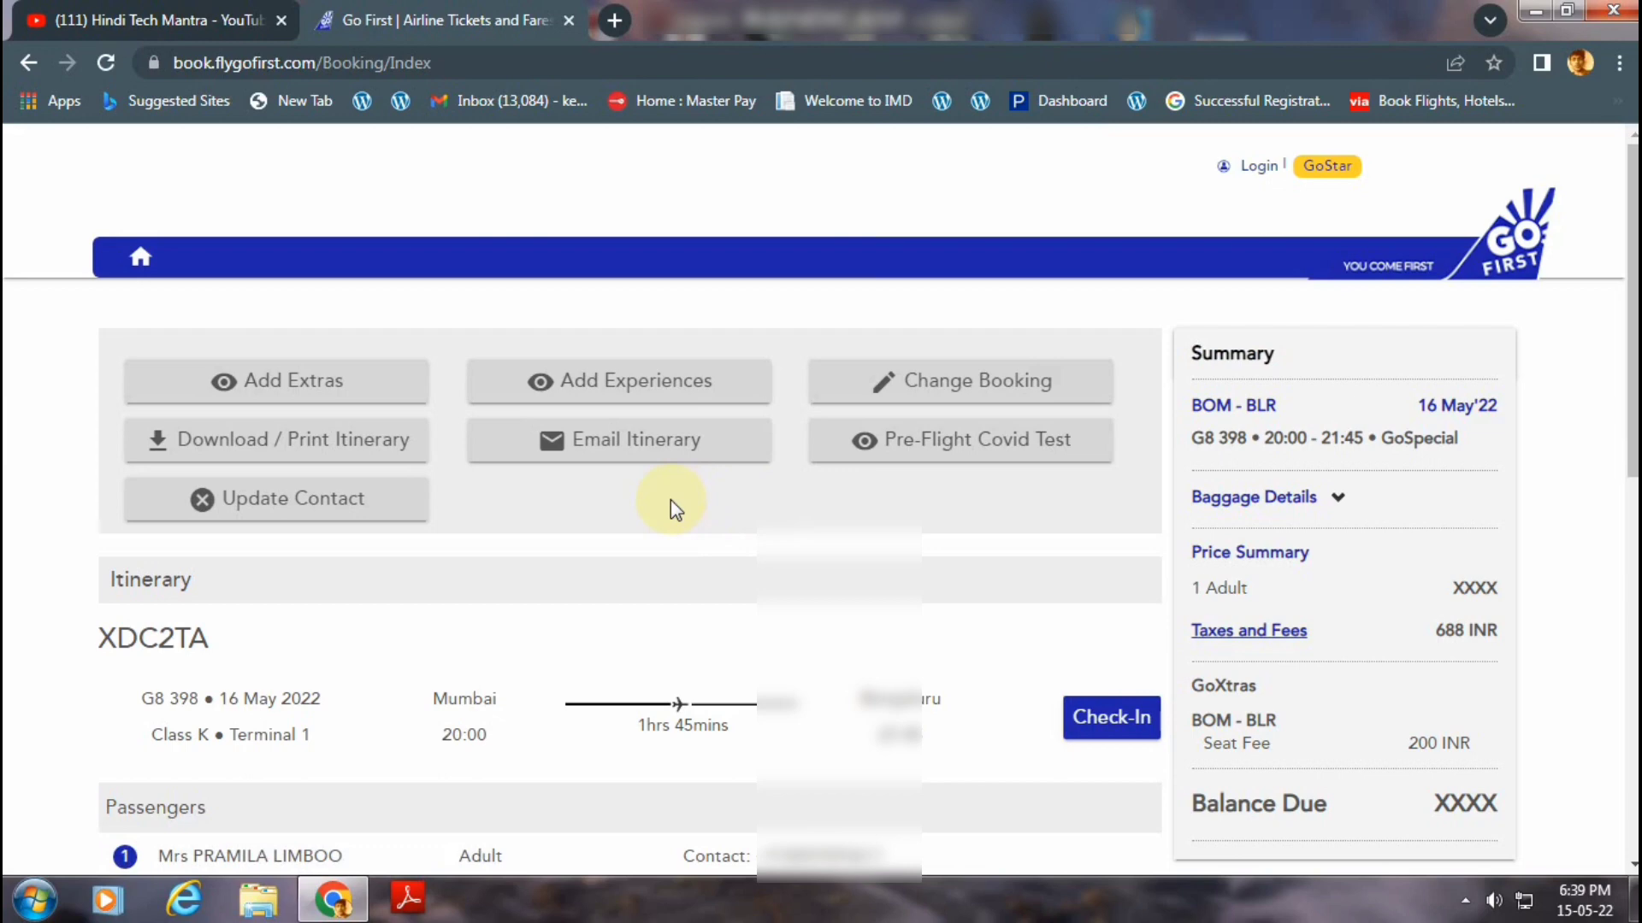
scroll(671, 500, down, 3)
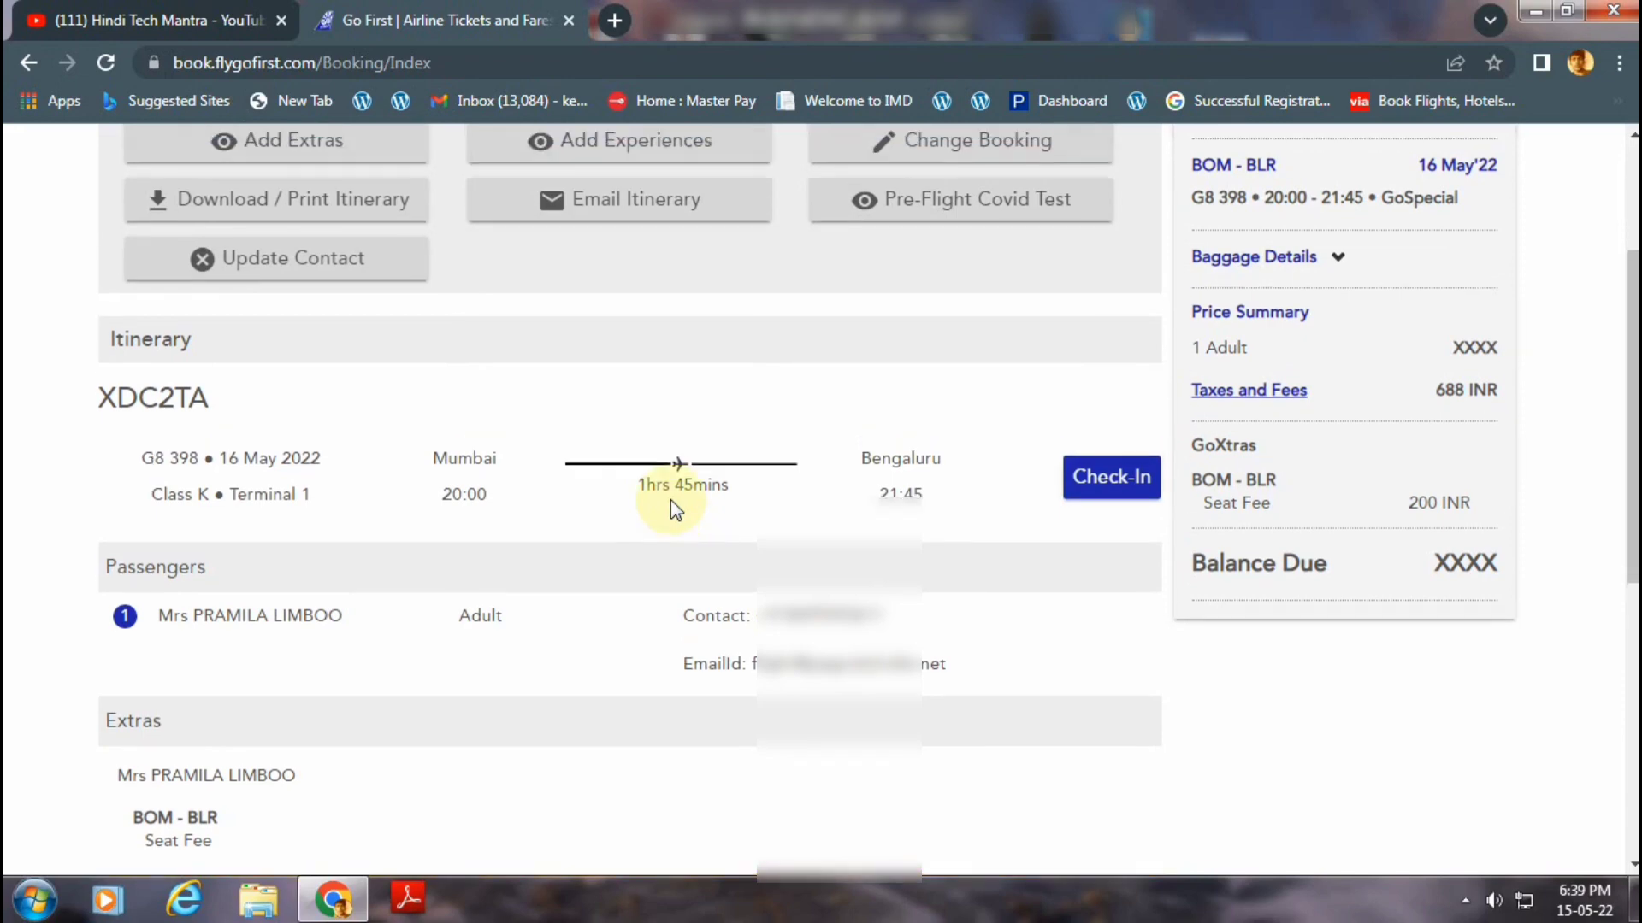
scroll(641, 530, up, 3)
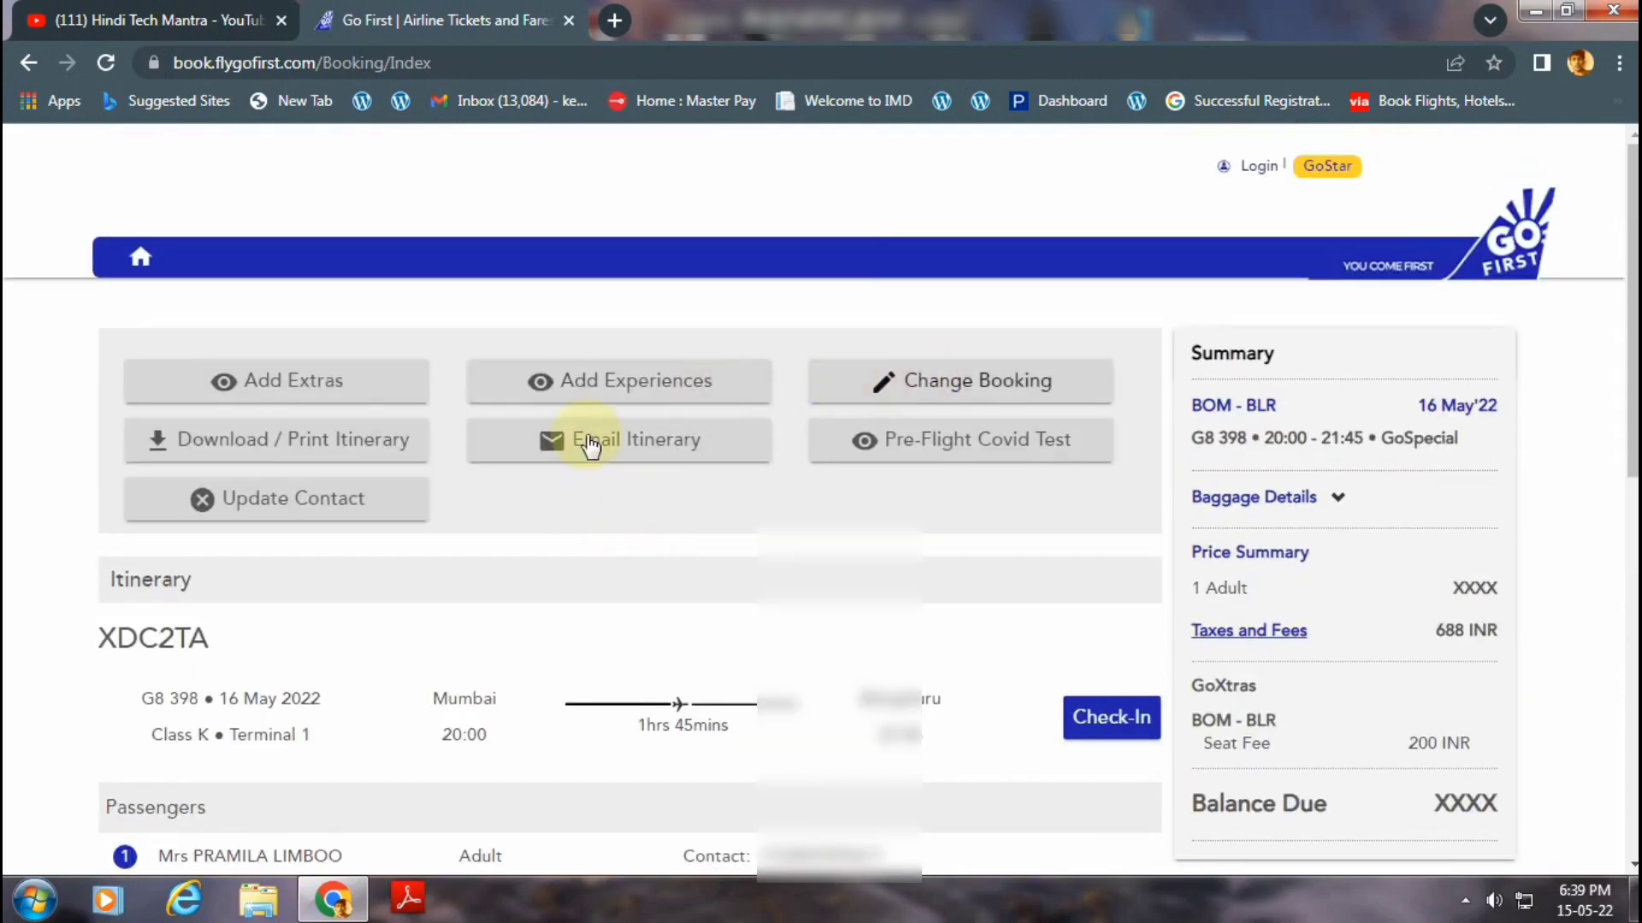
scroll(680, 537, down, 2)
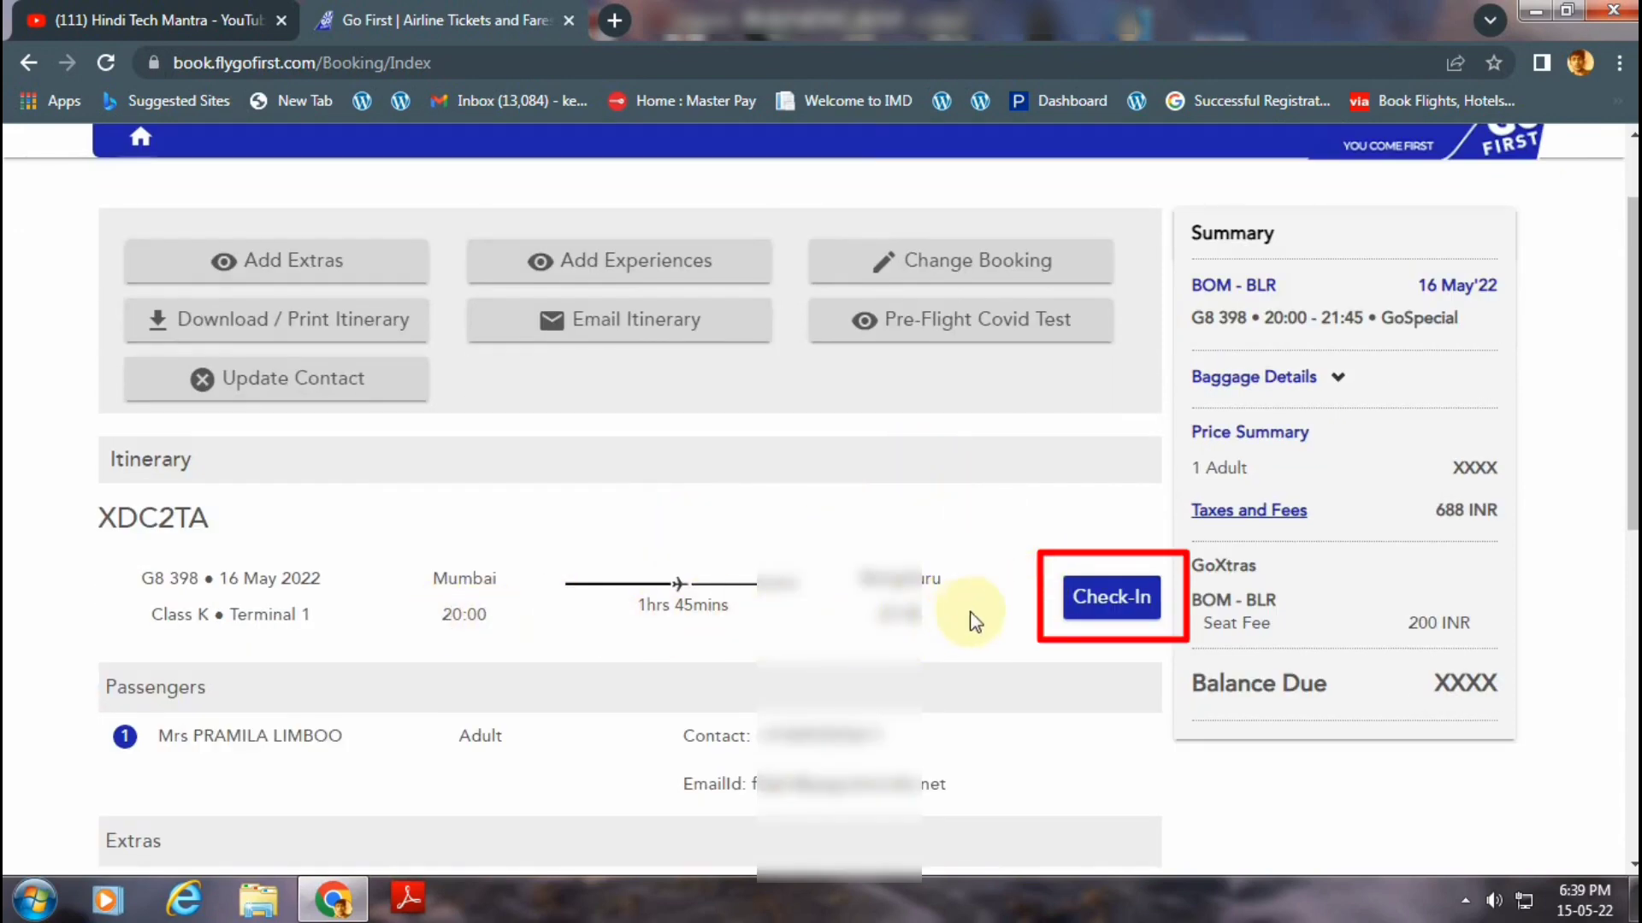
Start check-in for flight G8 398, select the passenger, and continue to the declaration.
click(1082, 608)
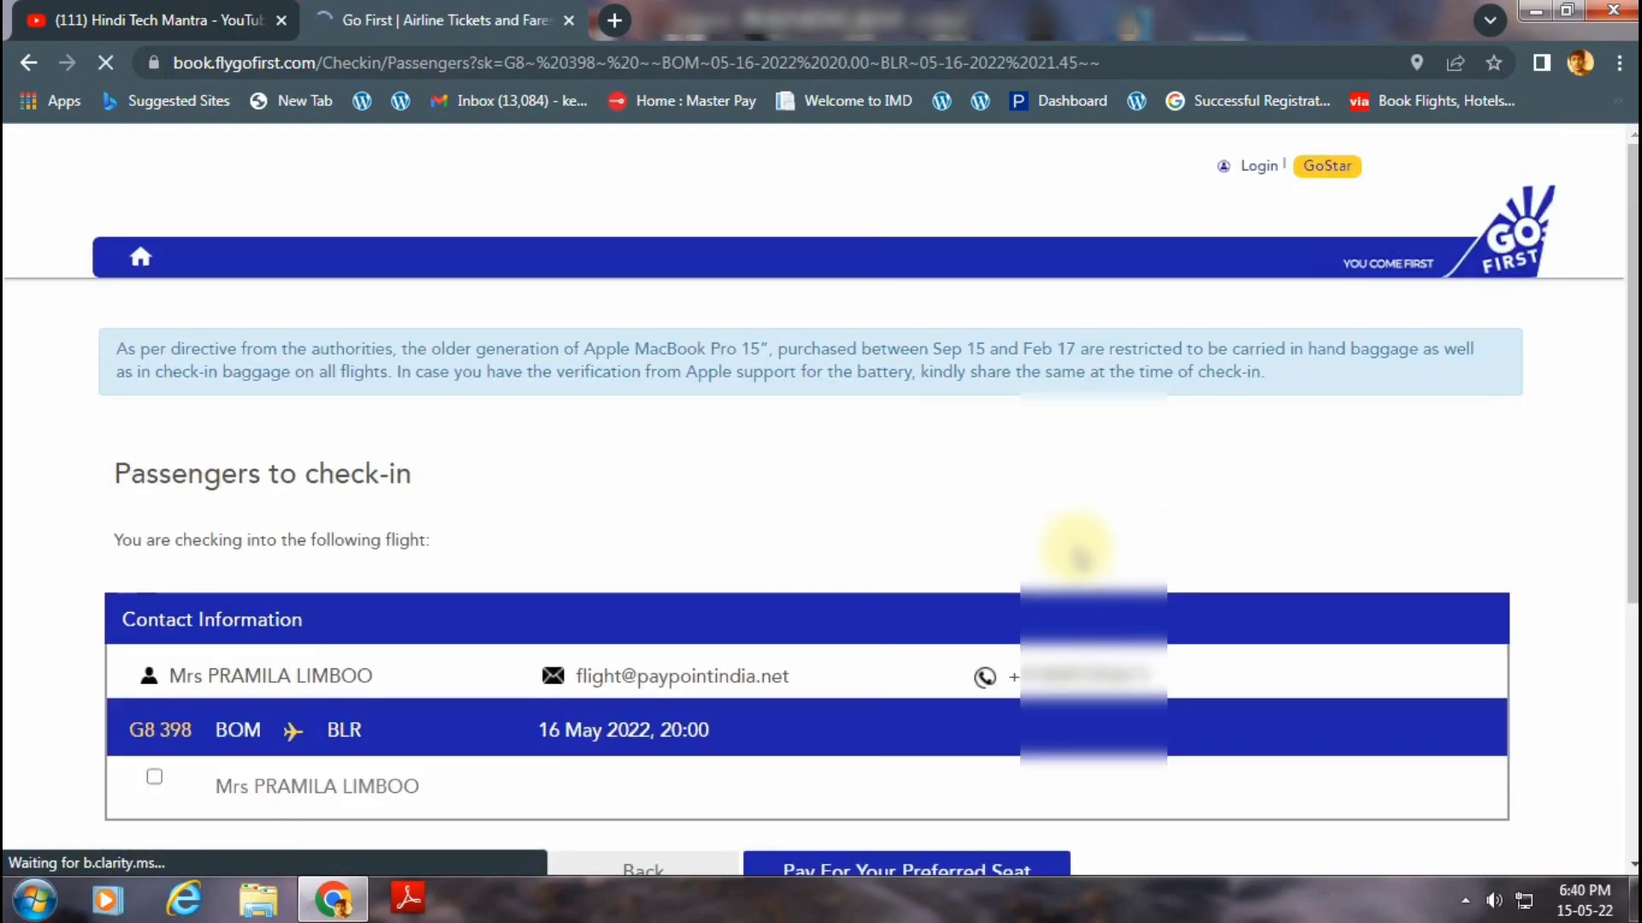
scroll(913, 541, down, 3)
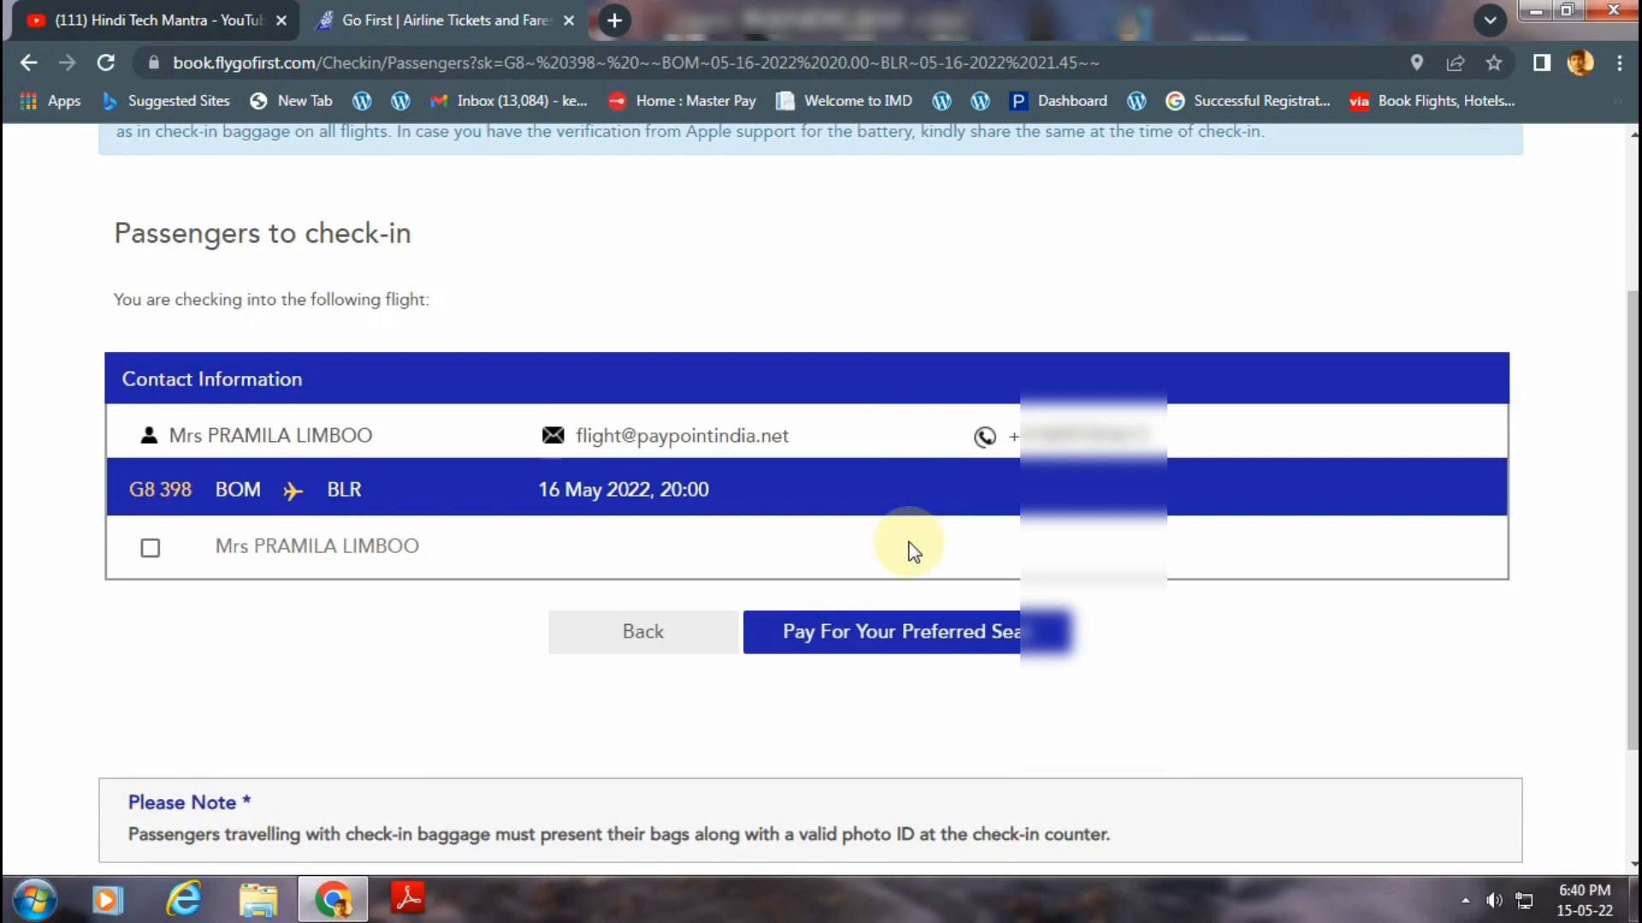
click(149, 549)
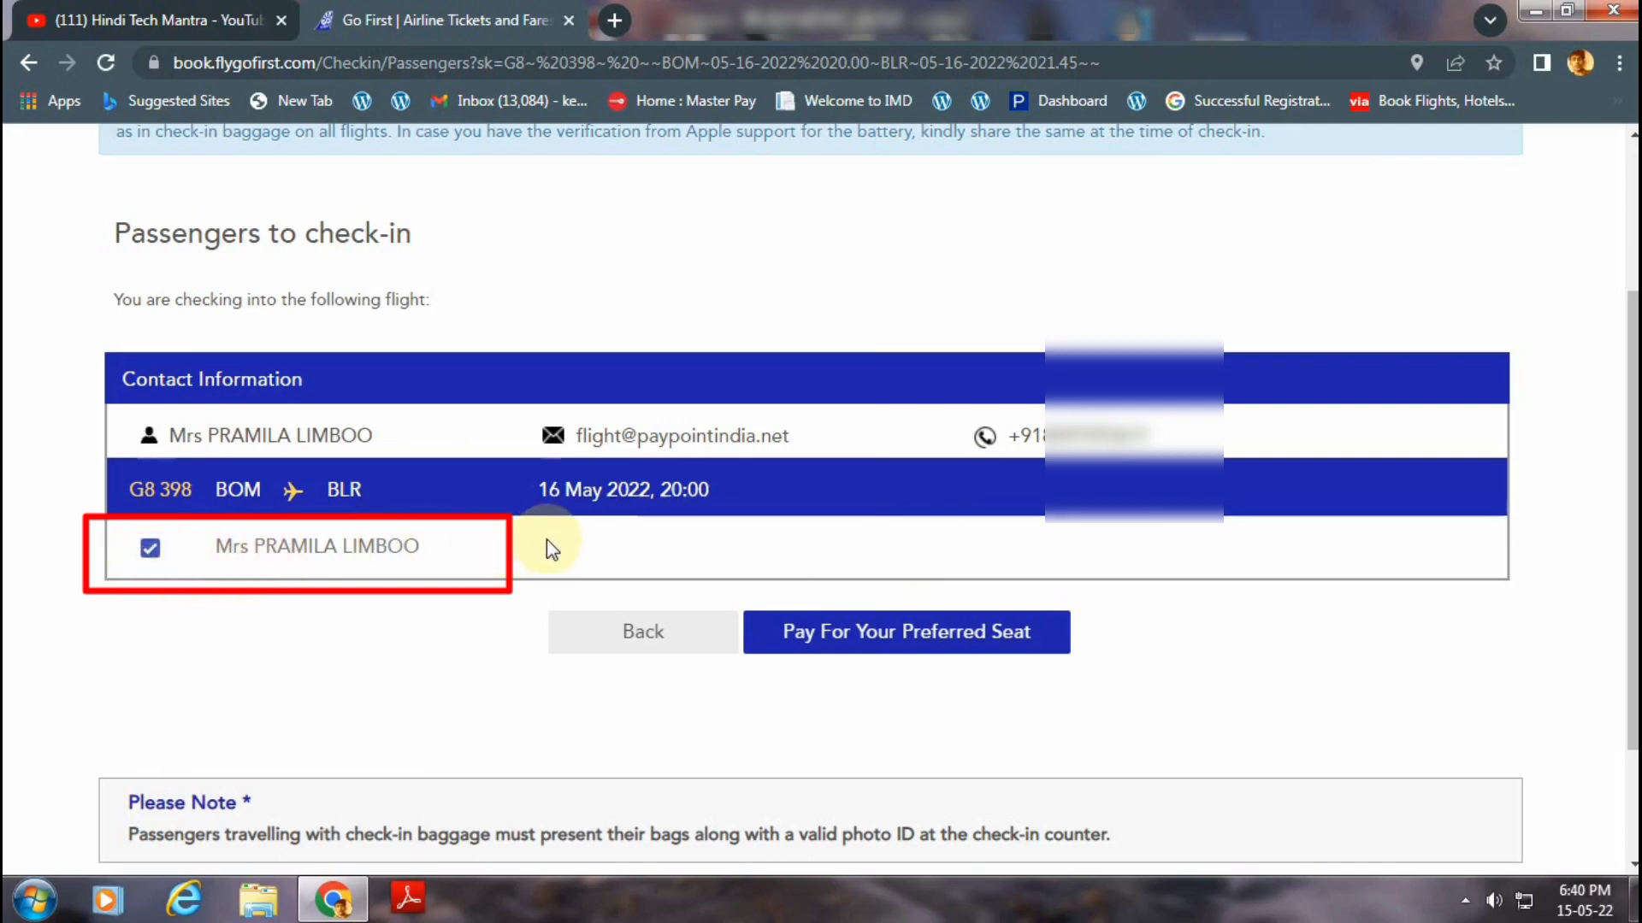
click(859, 634)
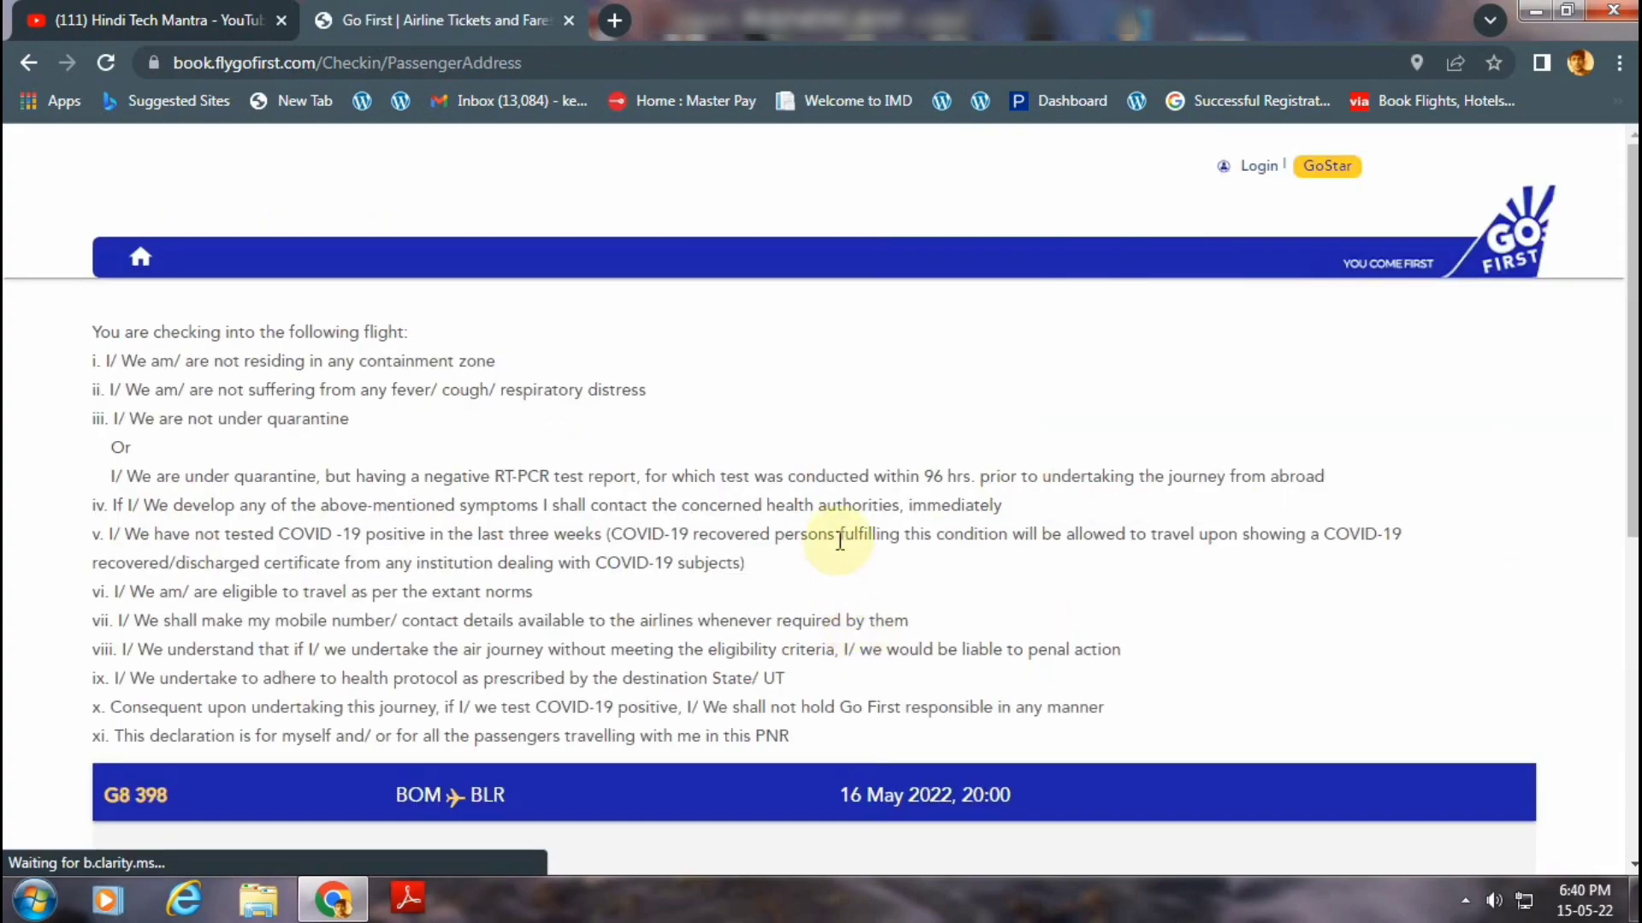
Enter the destination street address and city, and choose Sikkim as the state.
scroll(840, 541, down, 3)
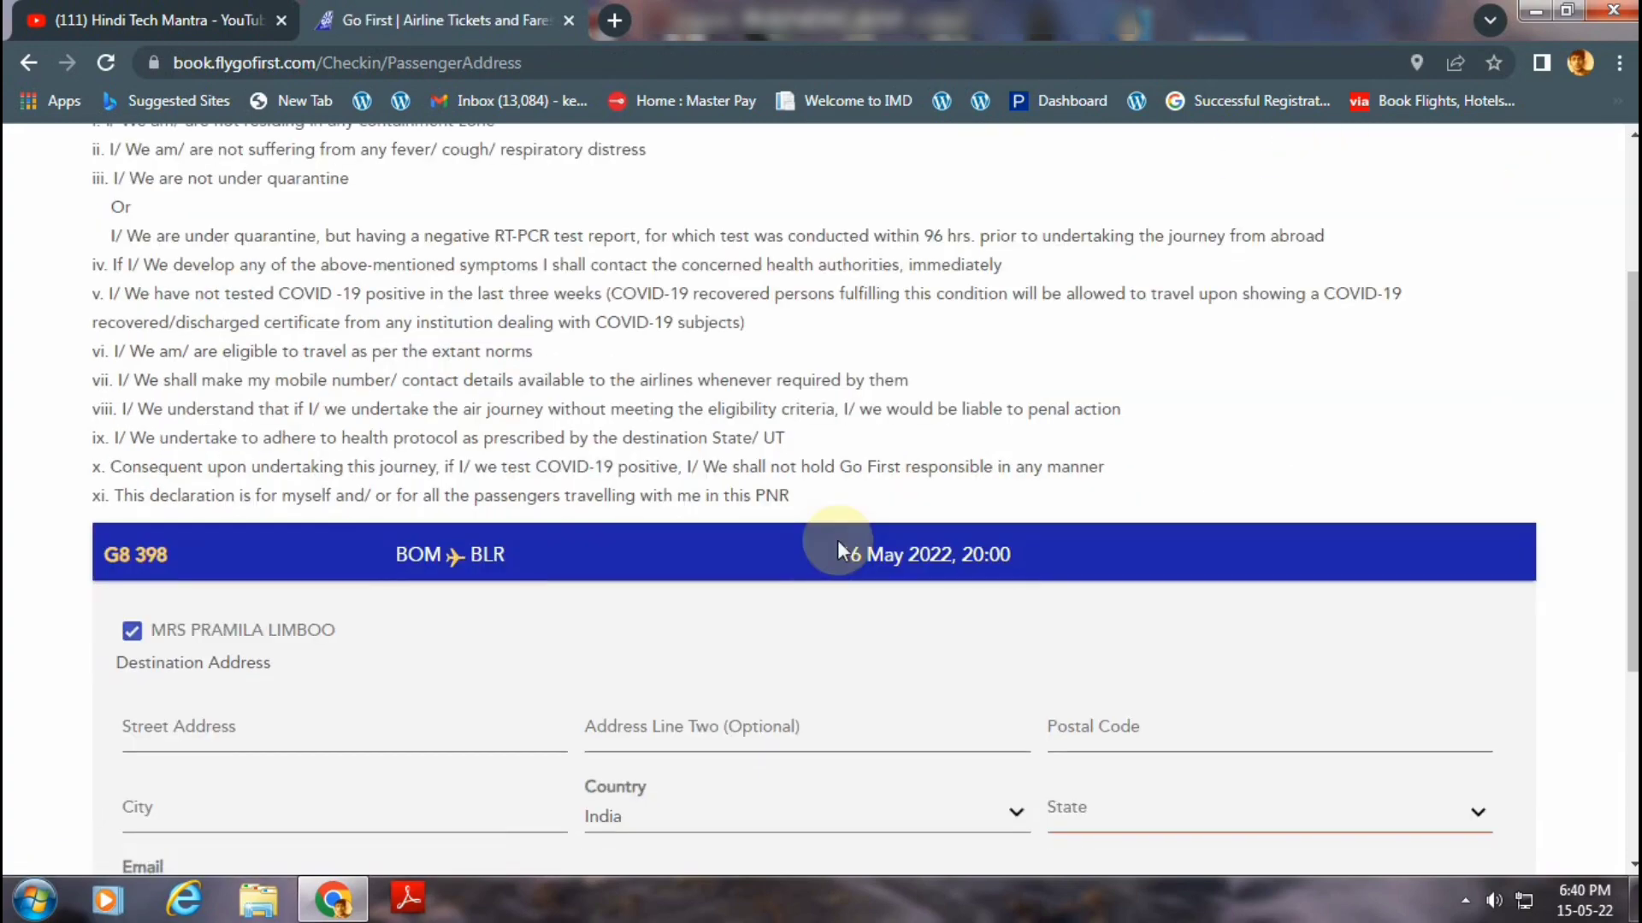
scroll(840, 541, down, 2)
scroll(837, 547, down, 1)
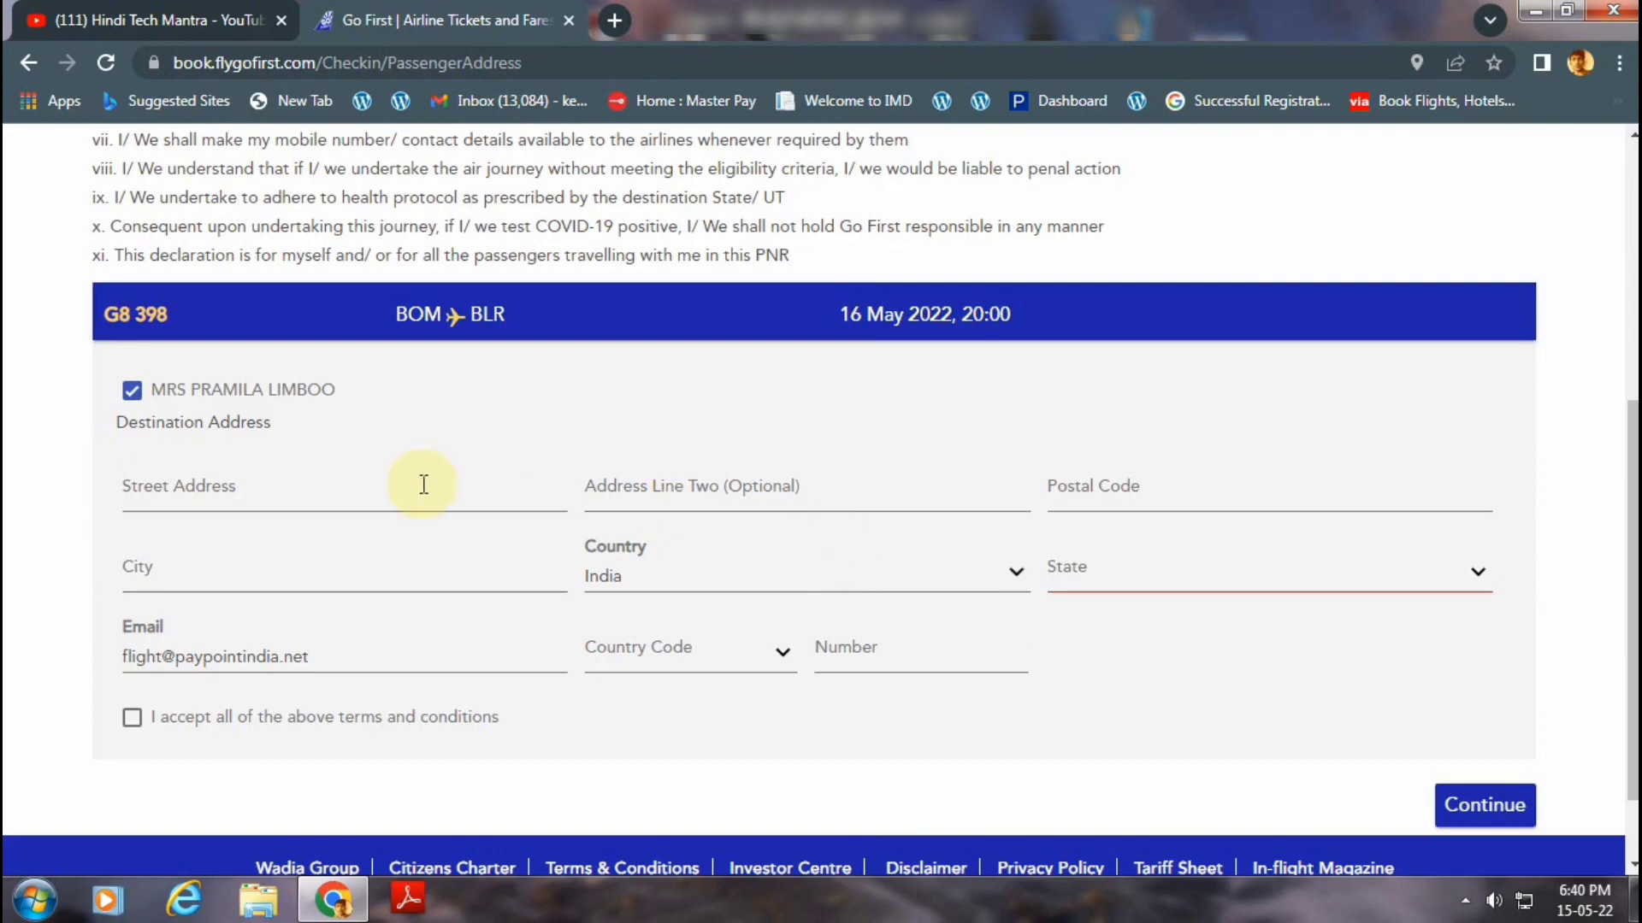
click(354, 490)
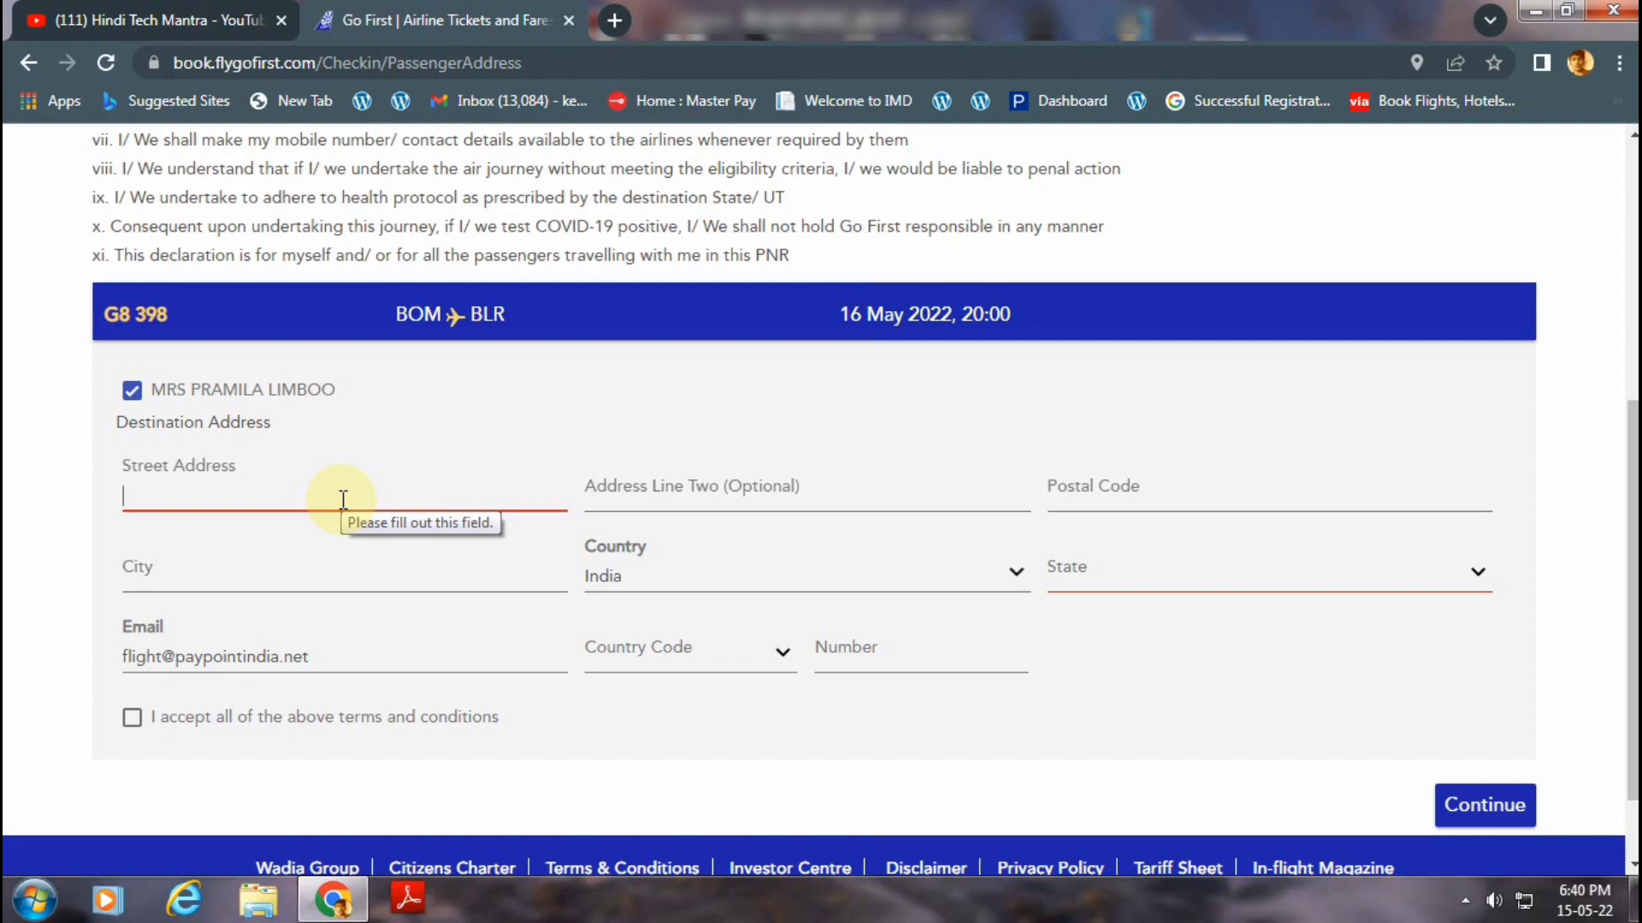
text(DAR)
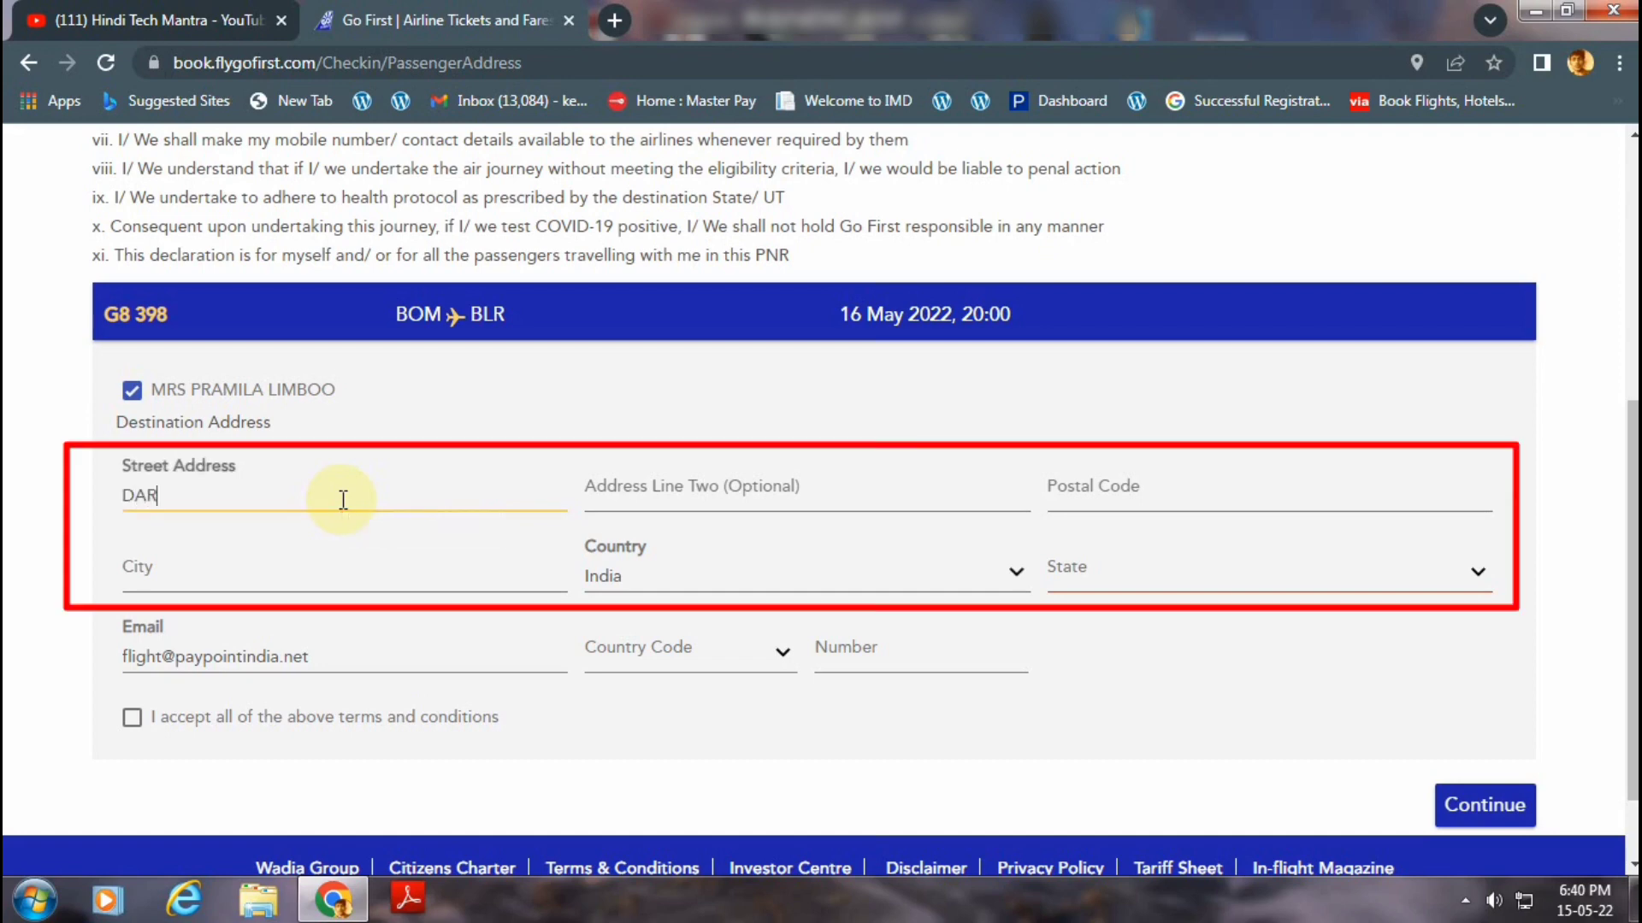
text(AMDIM)
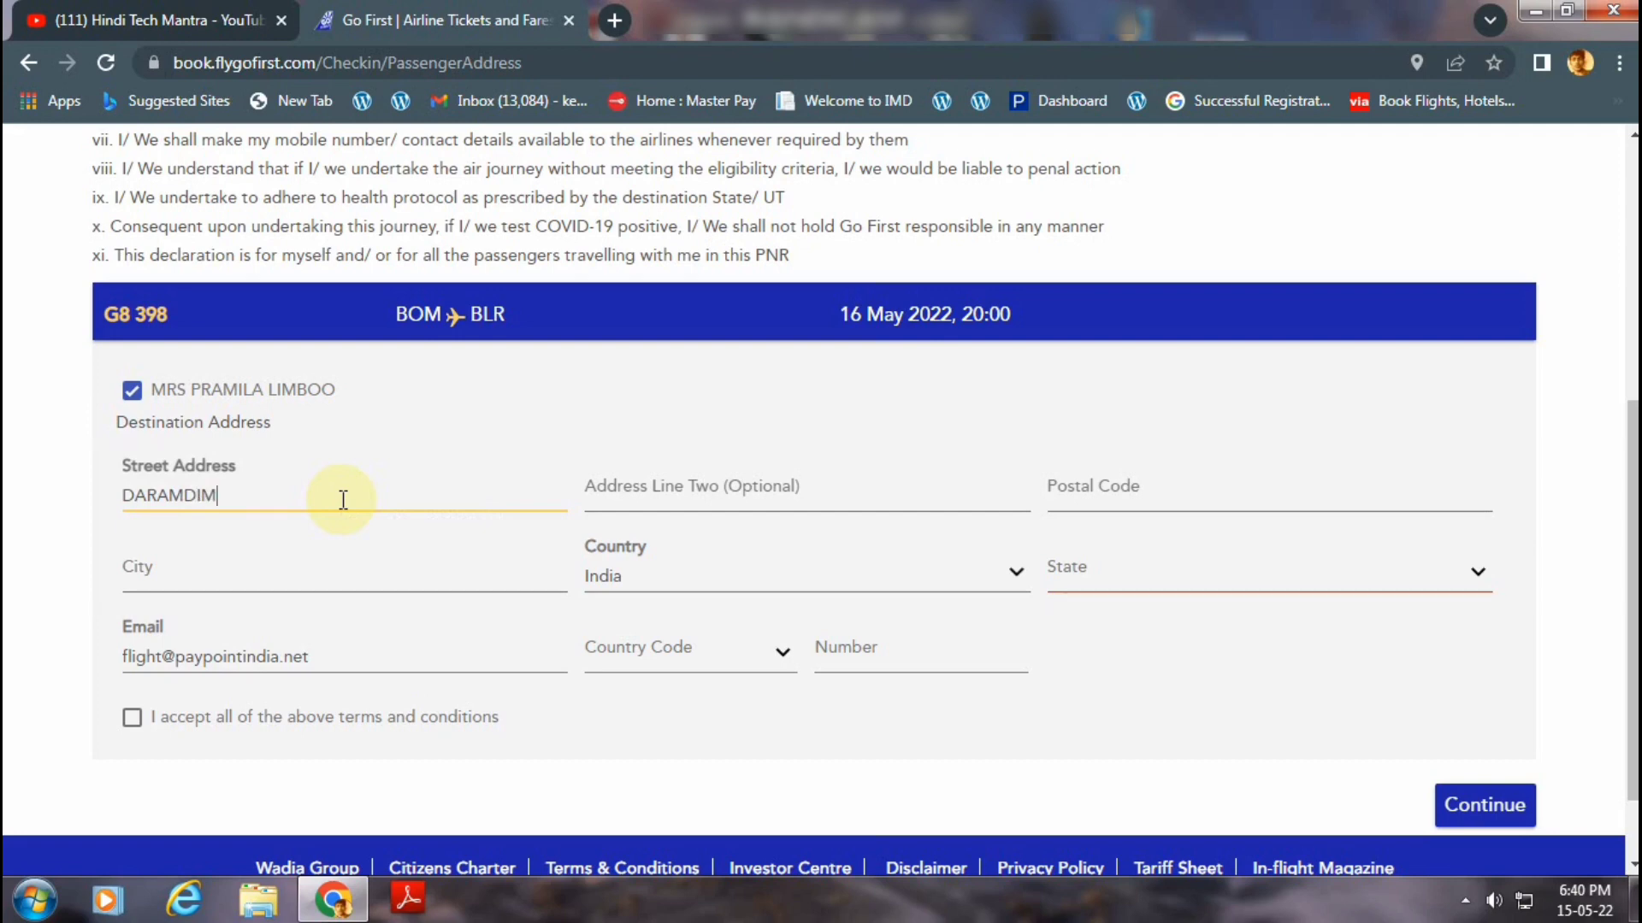
click(319, 573)
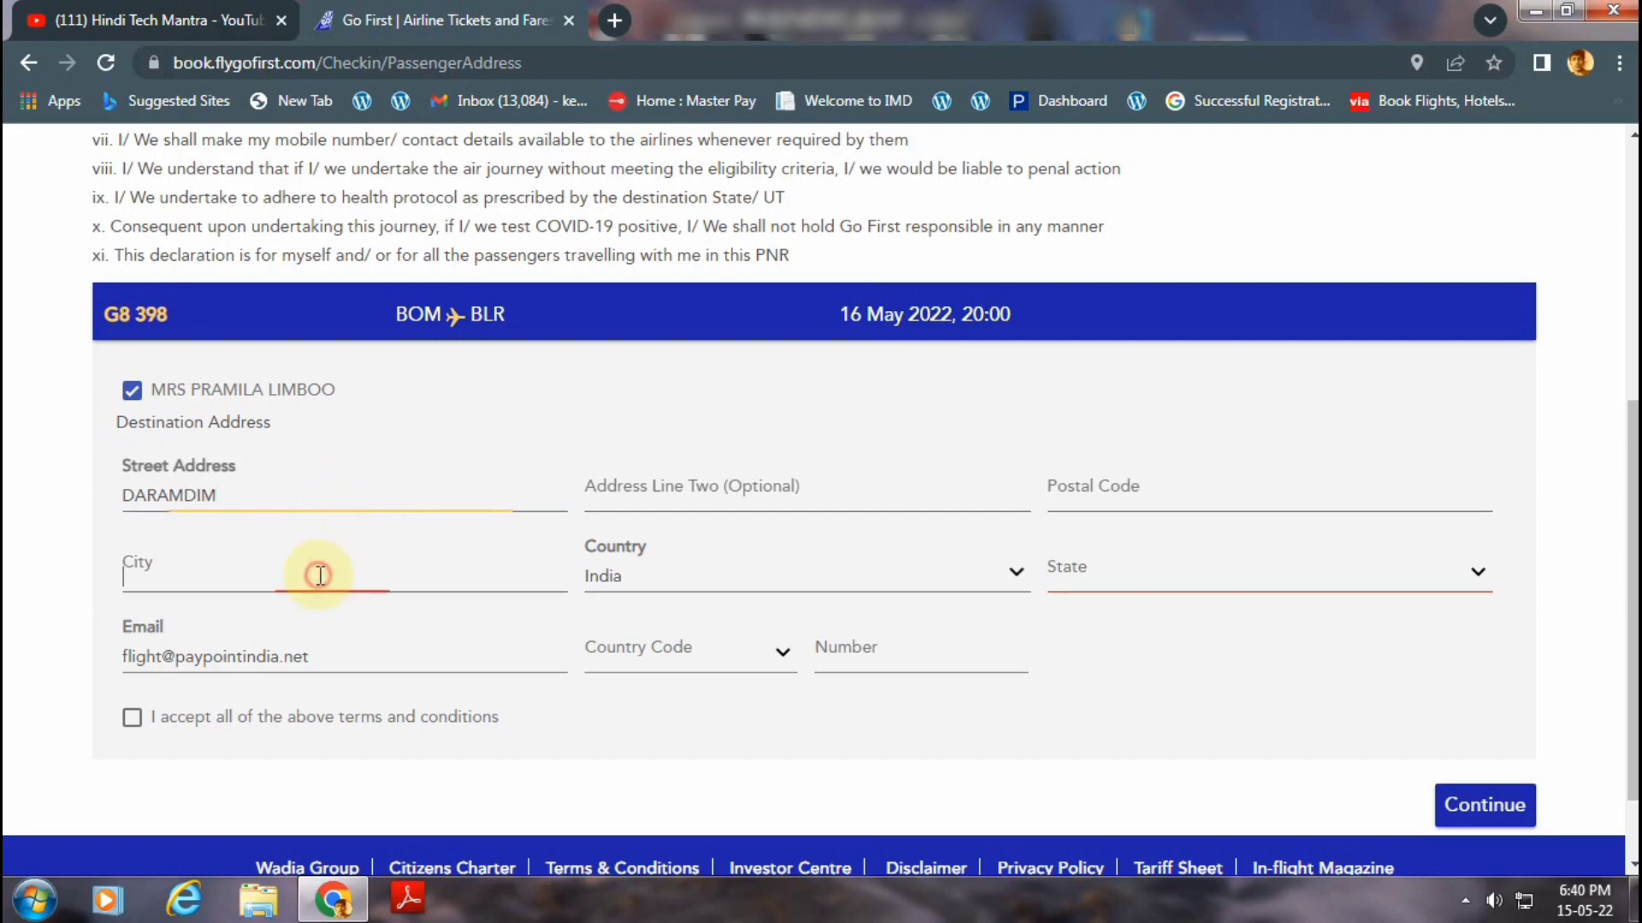
text(WE)
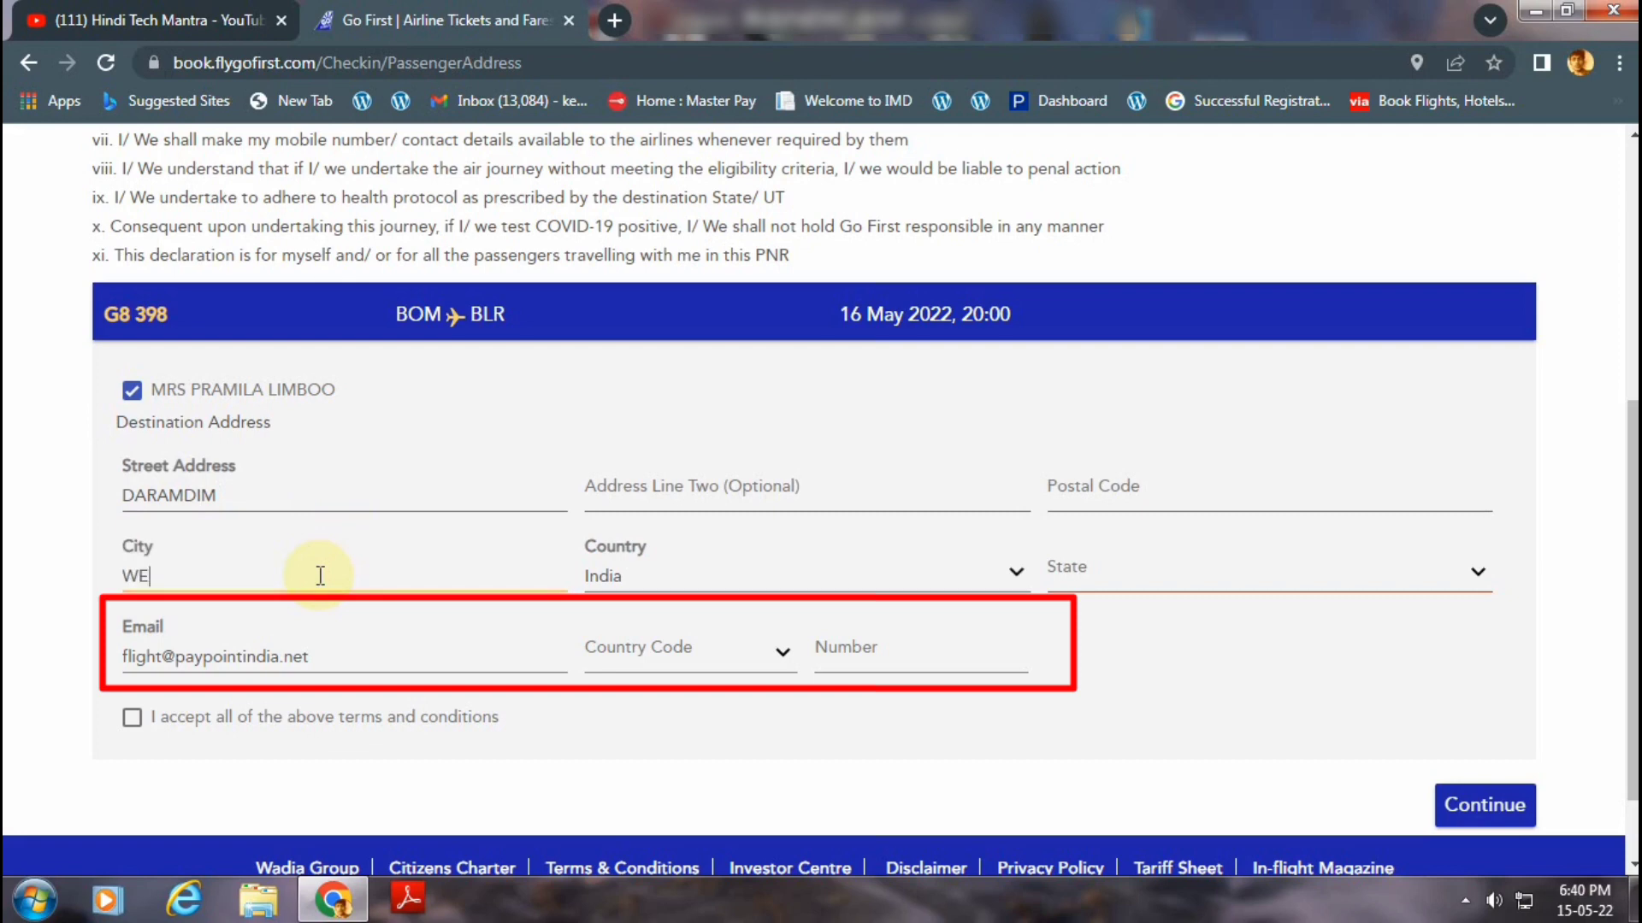
text(ST SIKKIM)
click(1118, 566)
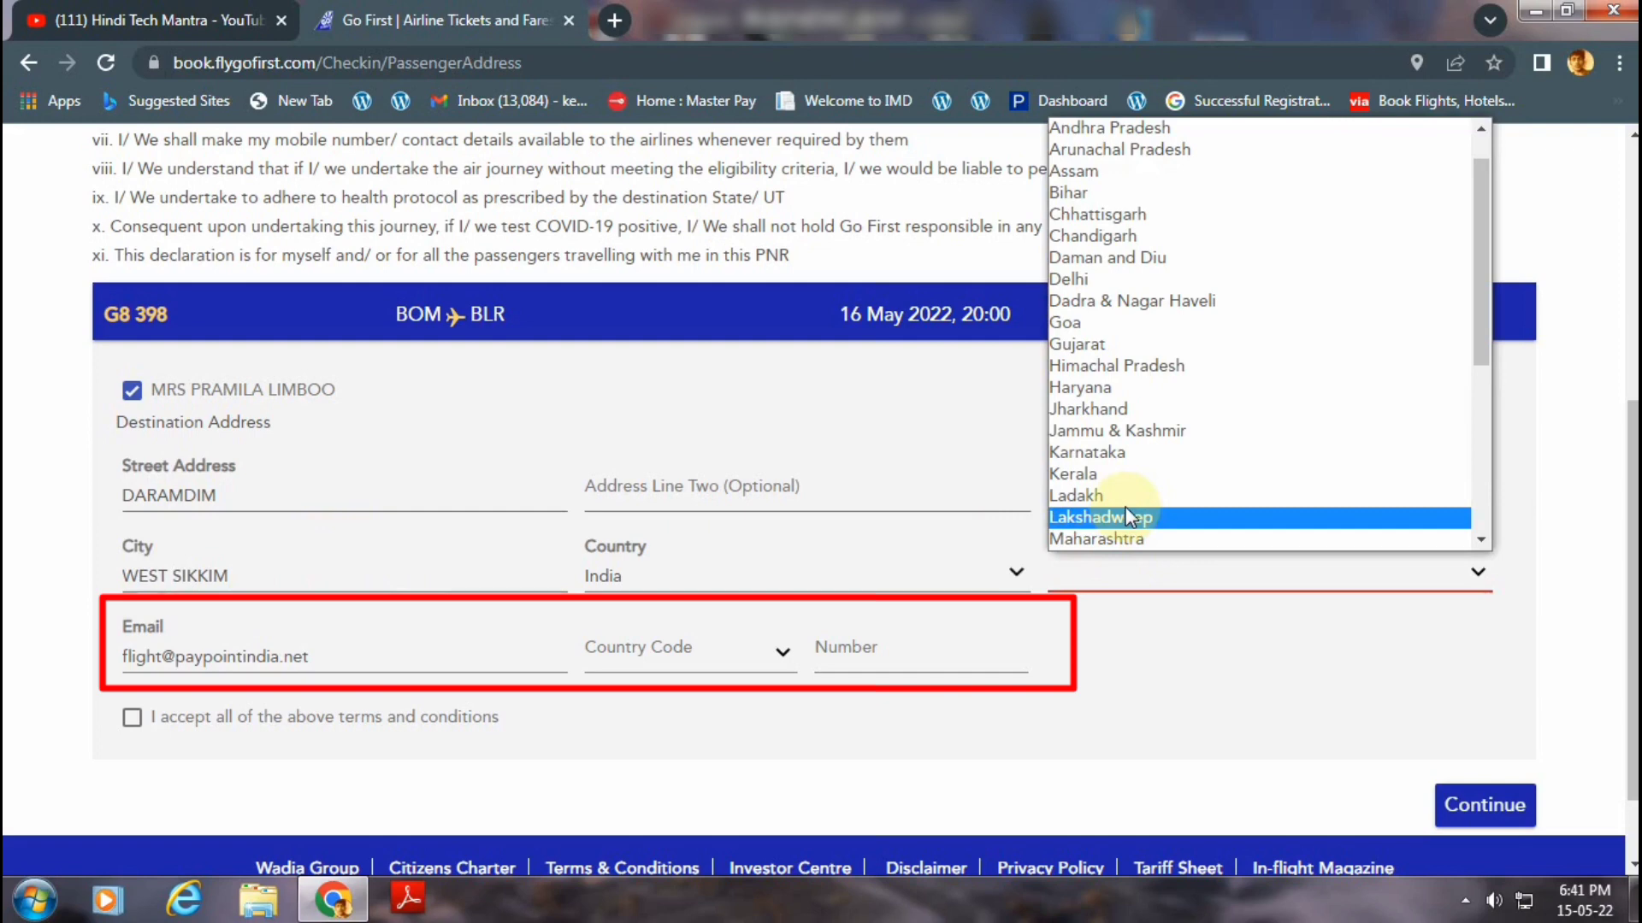
key(s)
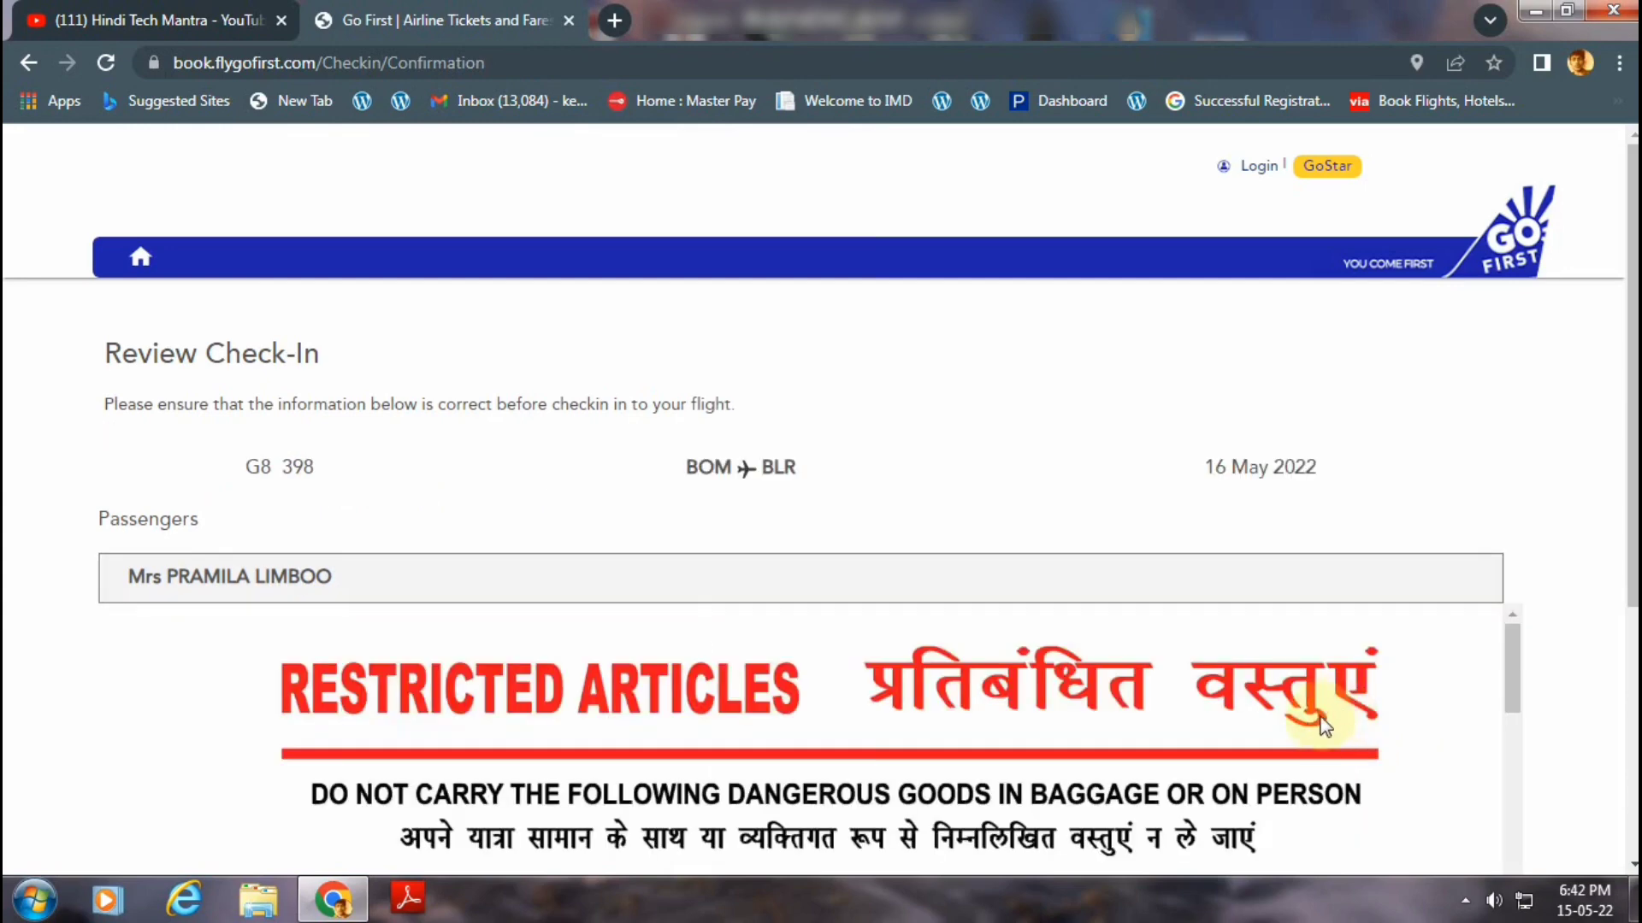
Confirm reading the restricted-articles security information and continue to the seat map.
scroll(992, 538, down, 4)
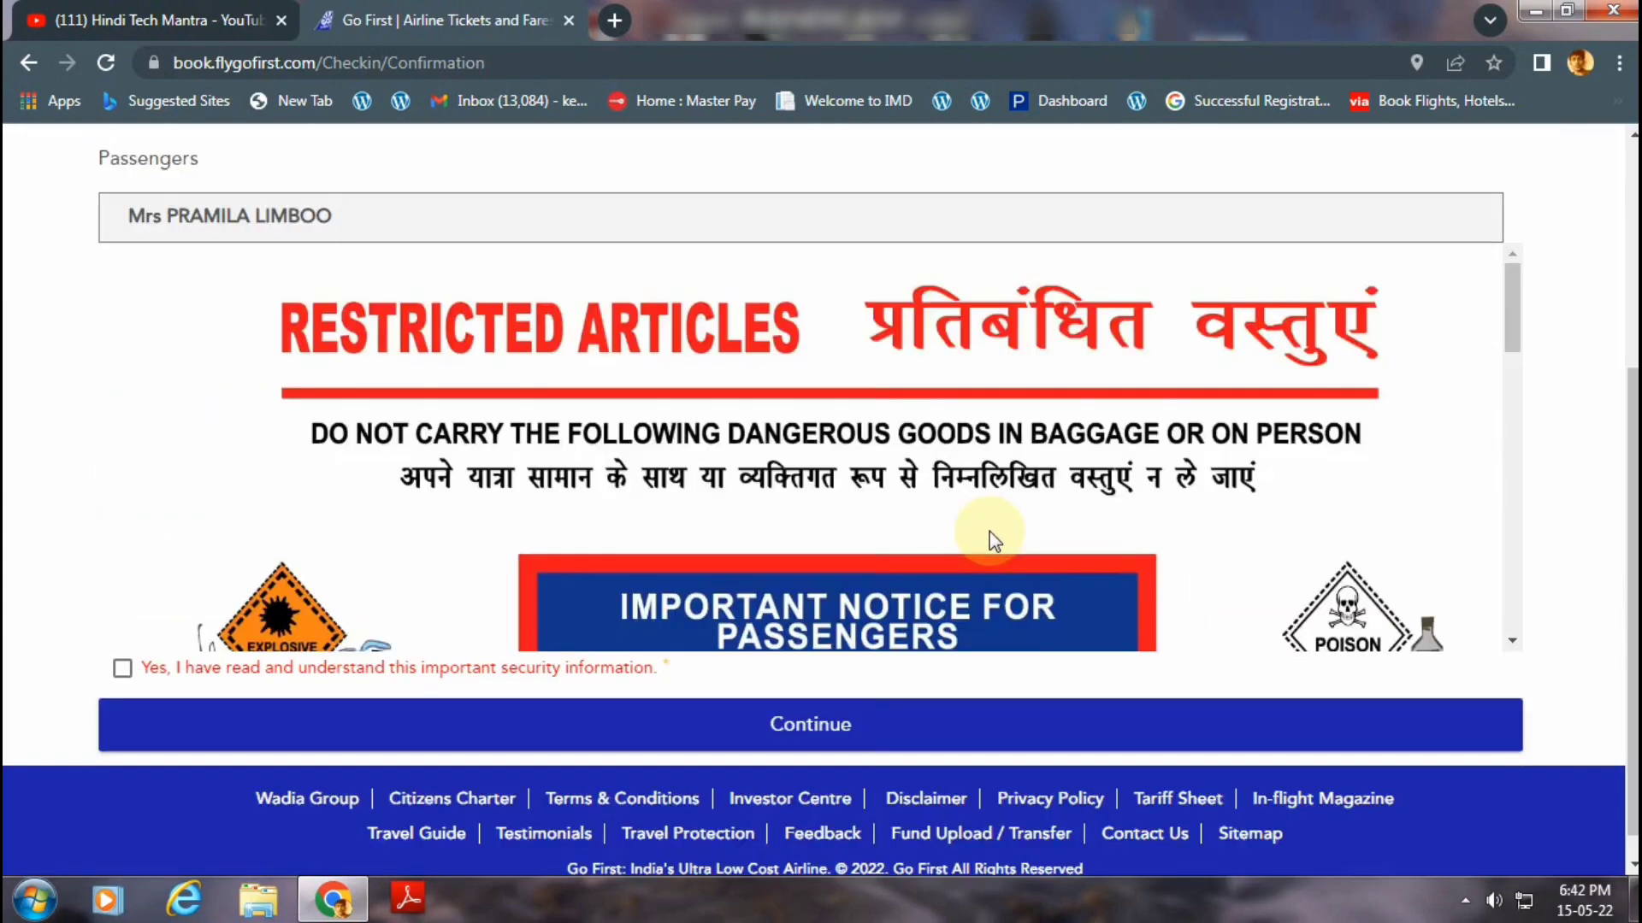
click(122, 668)
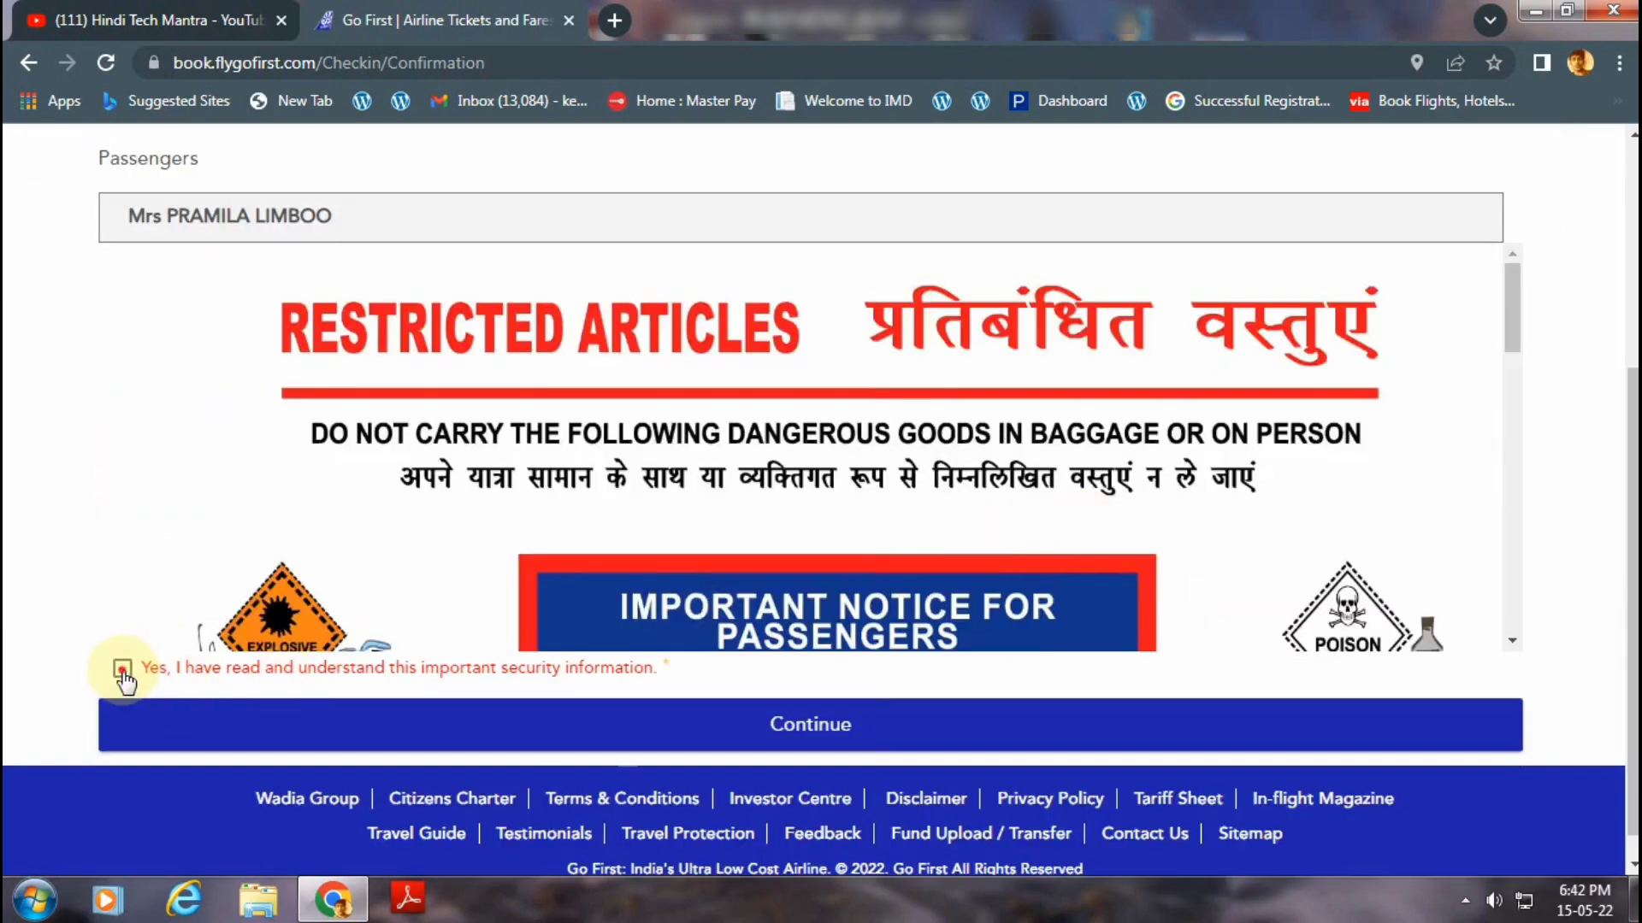
click(560, 740)
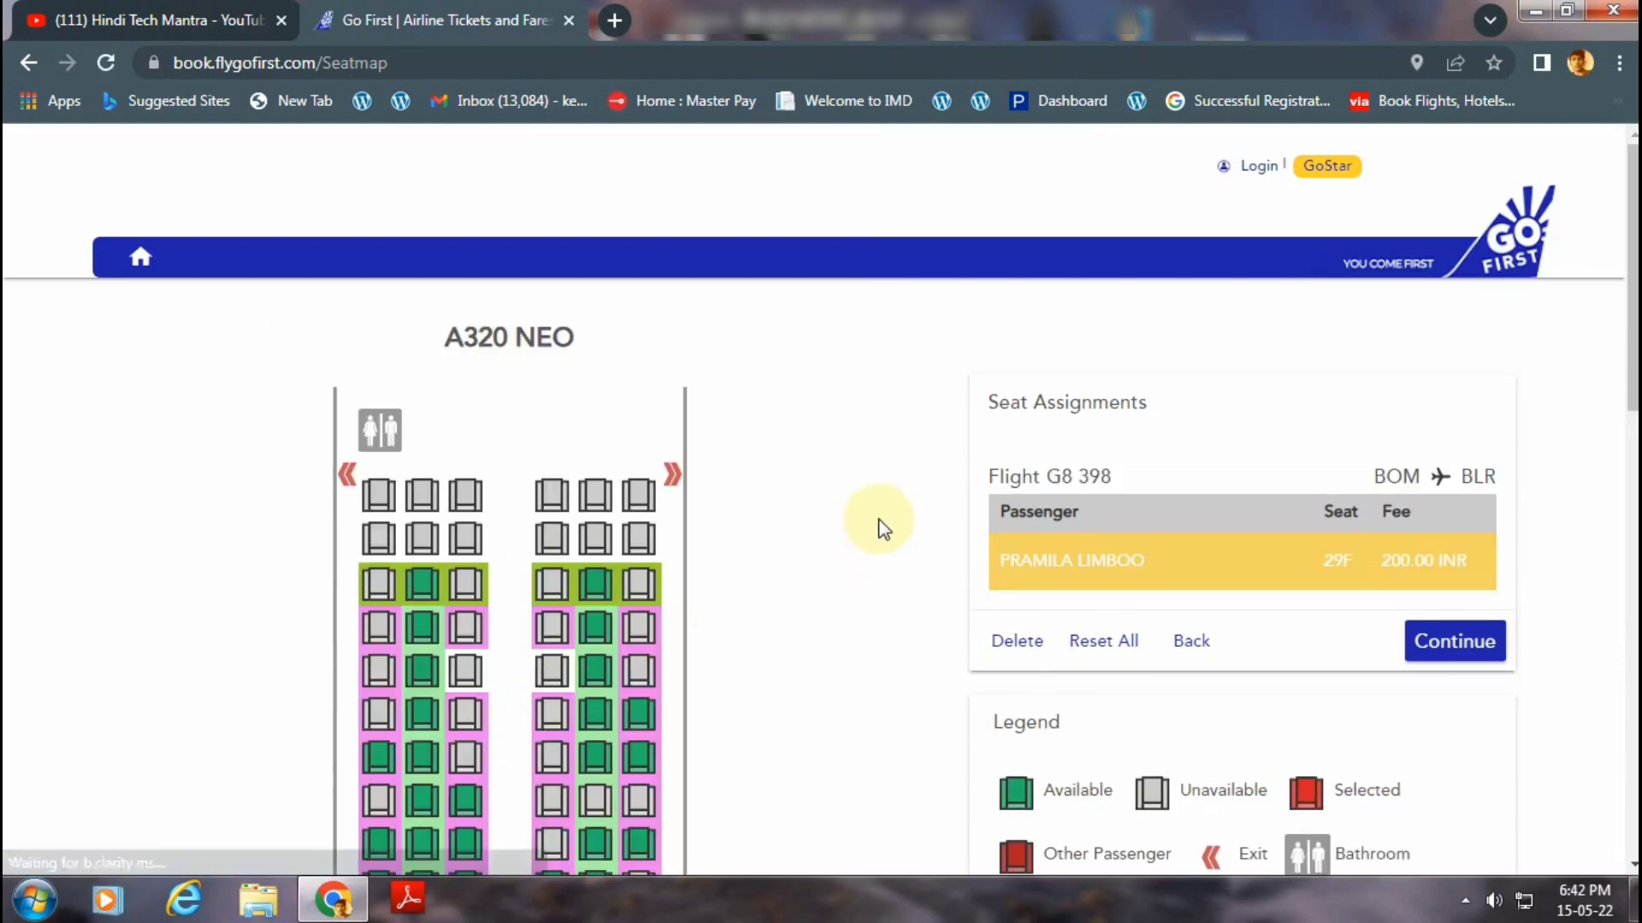
scroll(883, 525, down, 4)
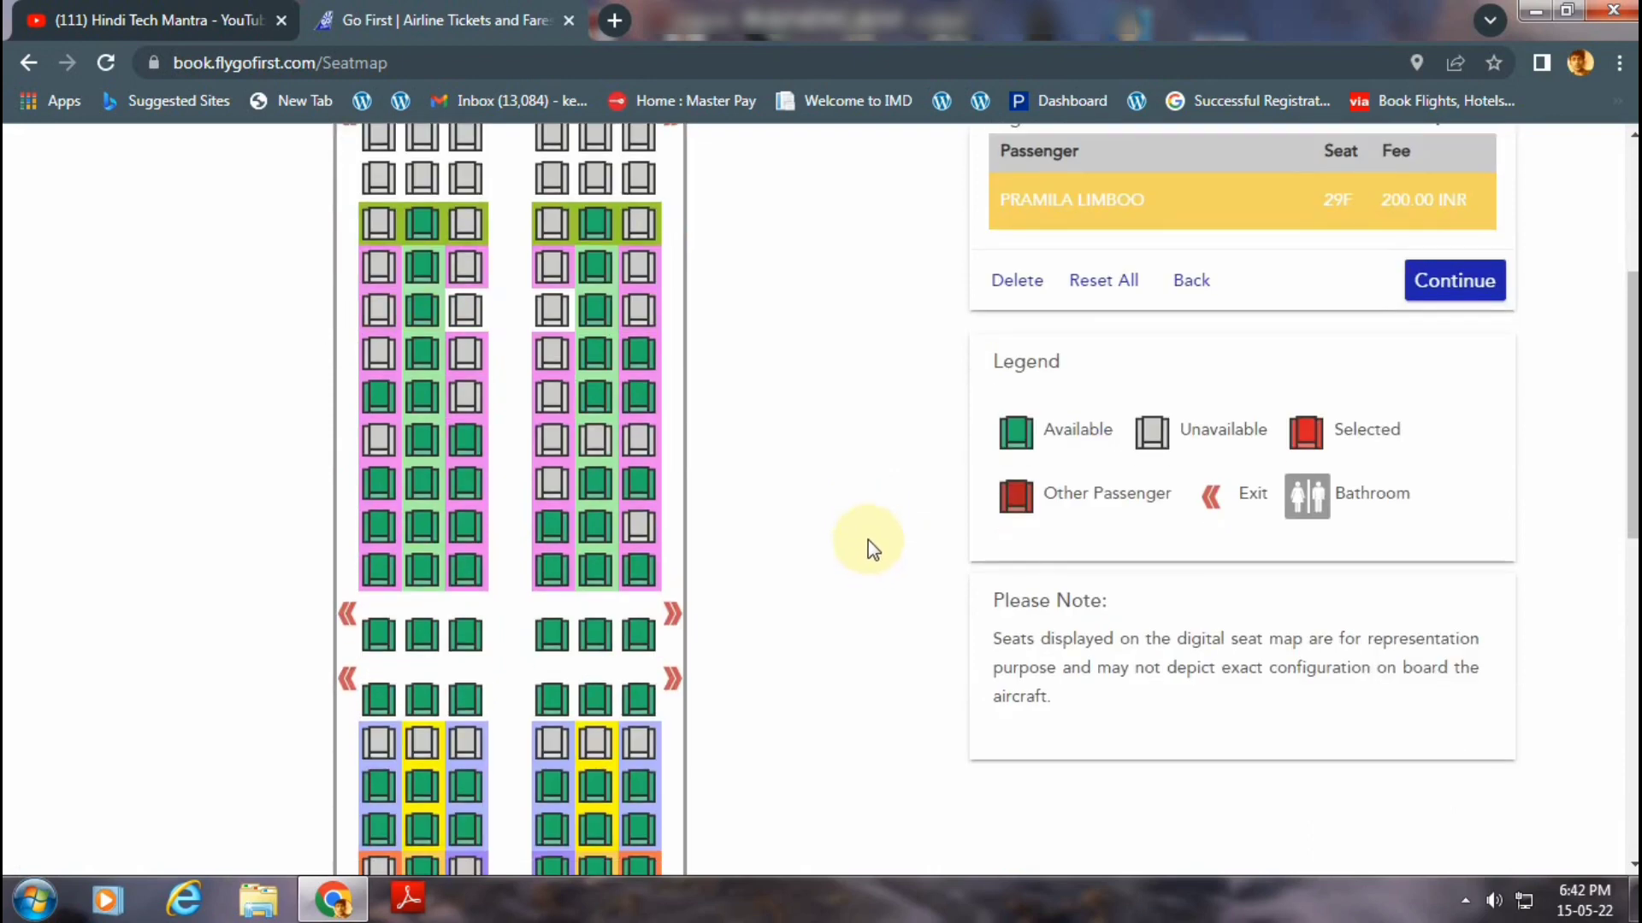
scroll(820, 579, up, 4)
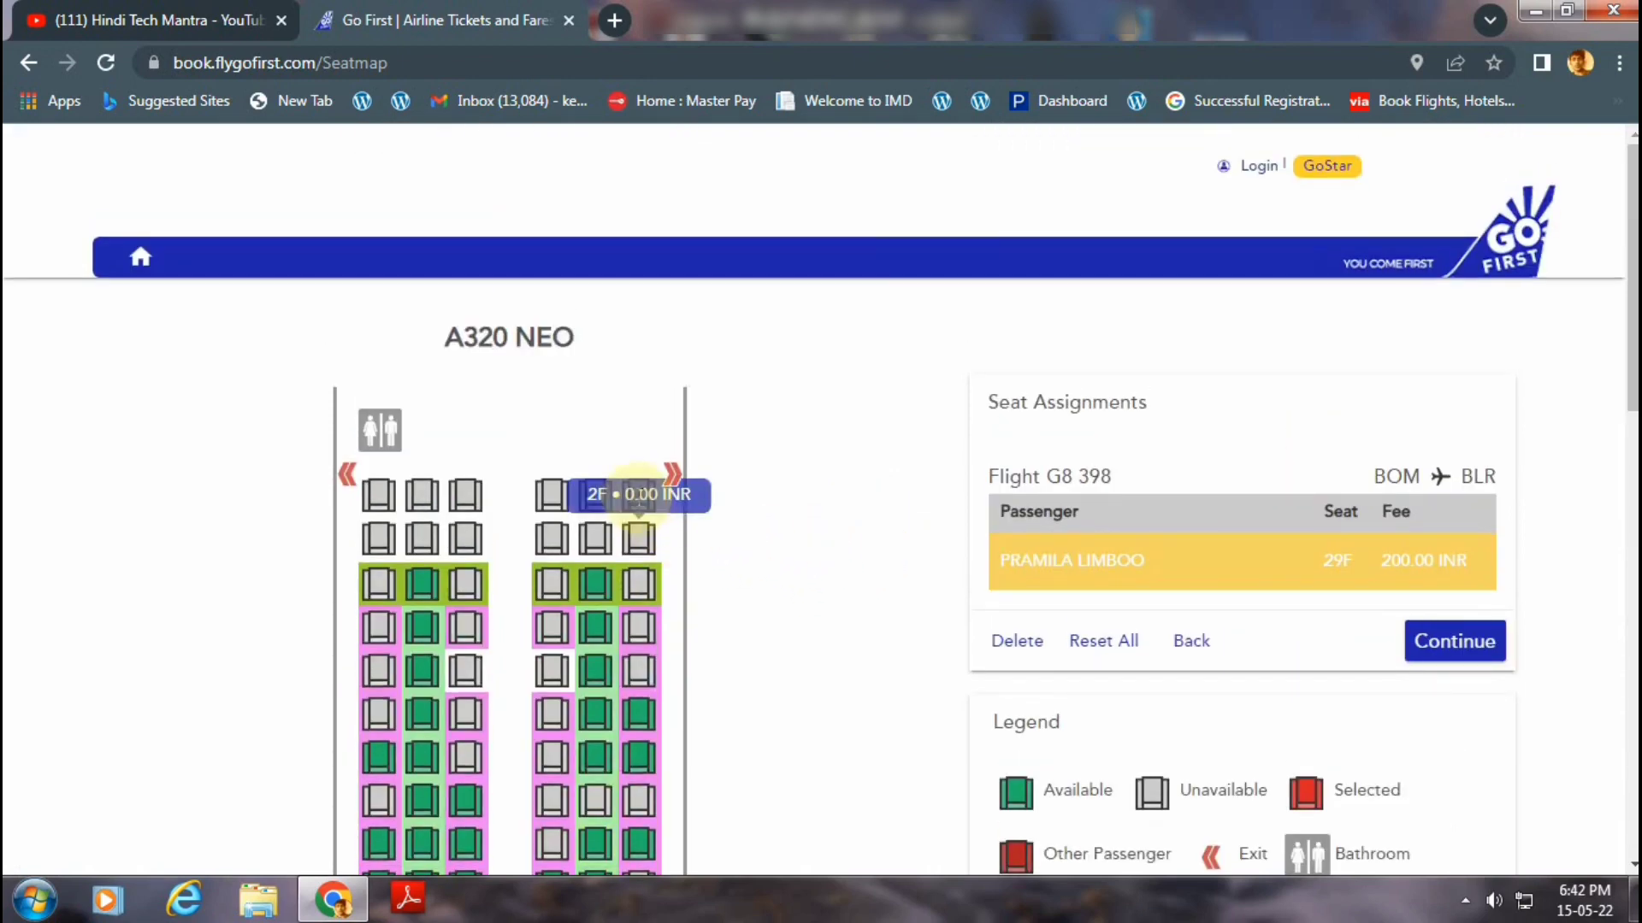
scroll(700, 596, down, 1)
scroll(700, 587, down, 4)
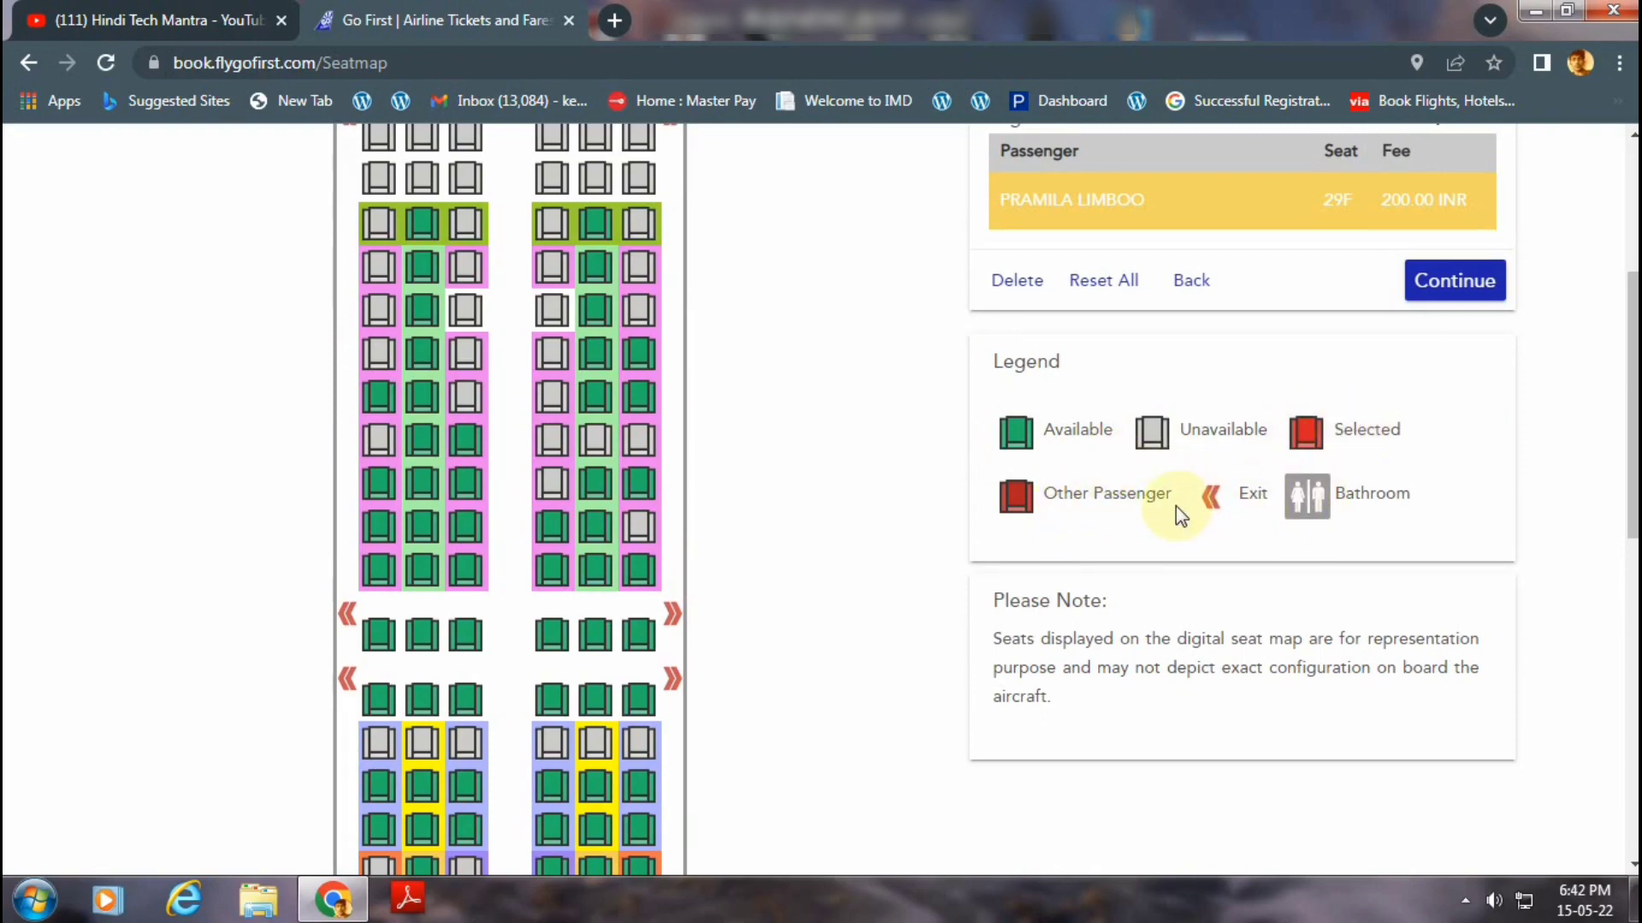
scroll(1180, 515, up, 4)
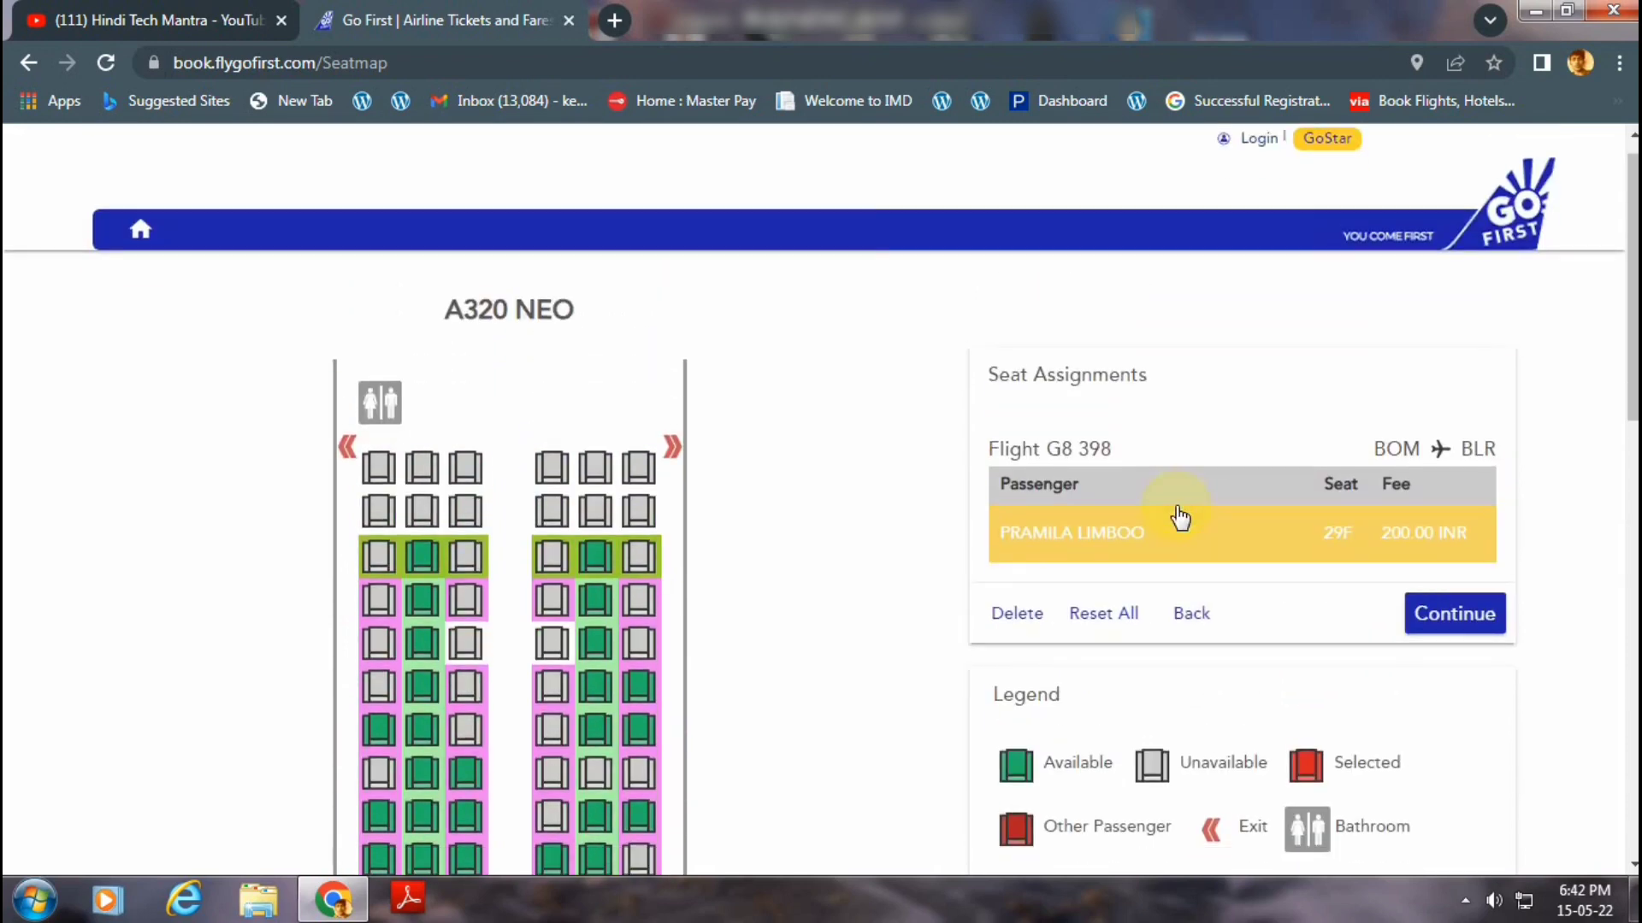
scroll(1015, 550, down, 15)
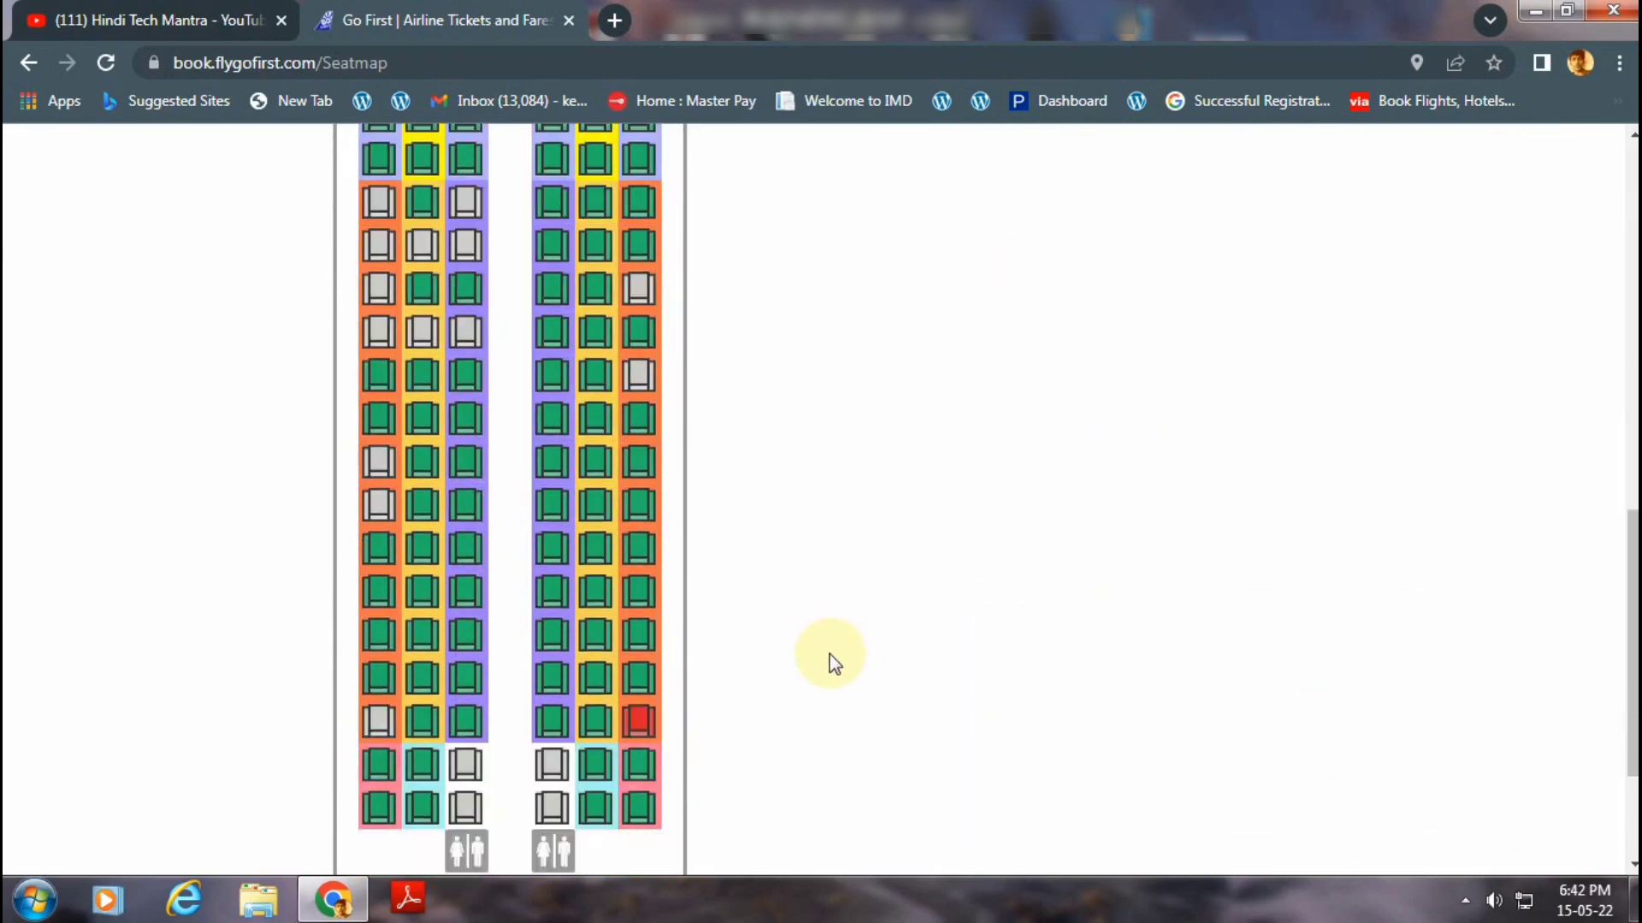
scroll(820, 658, down, 3)
mouse_move(552, 590)
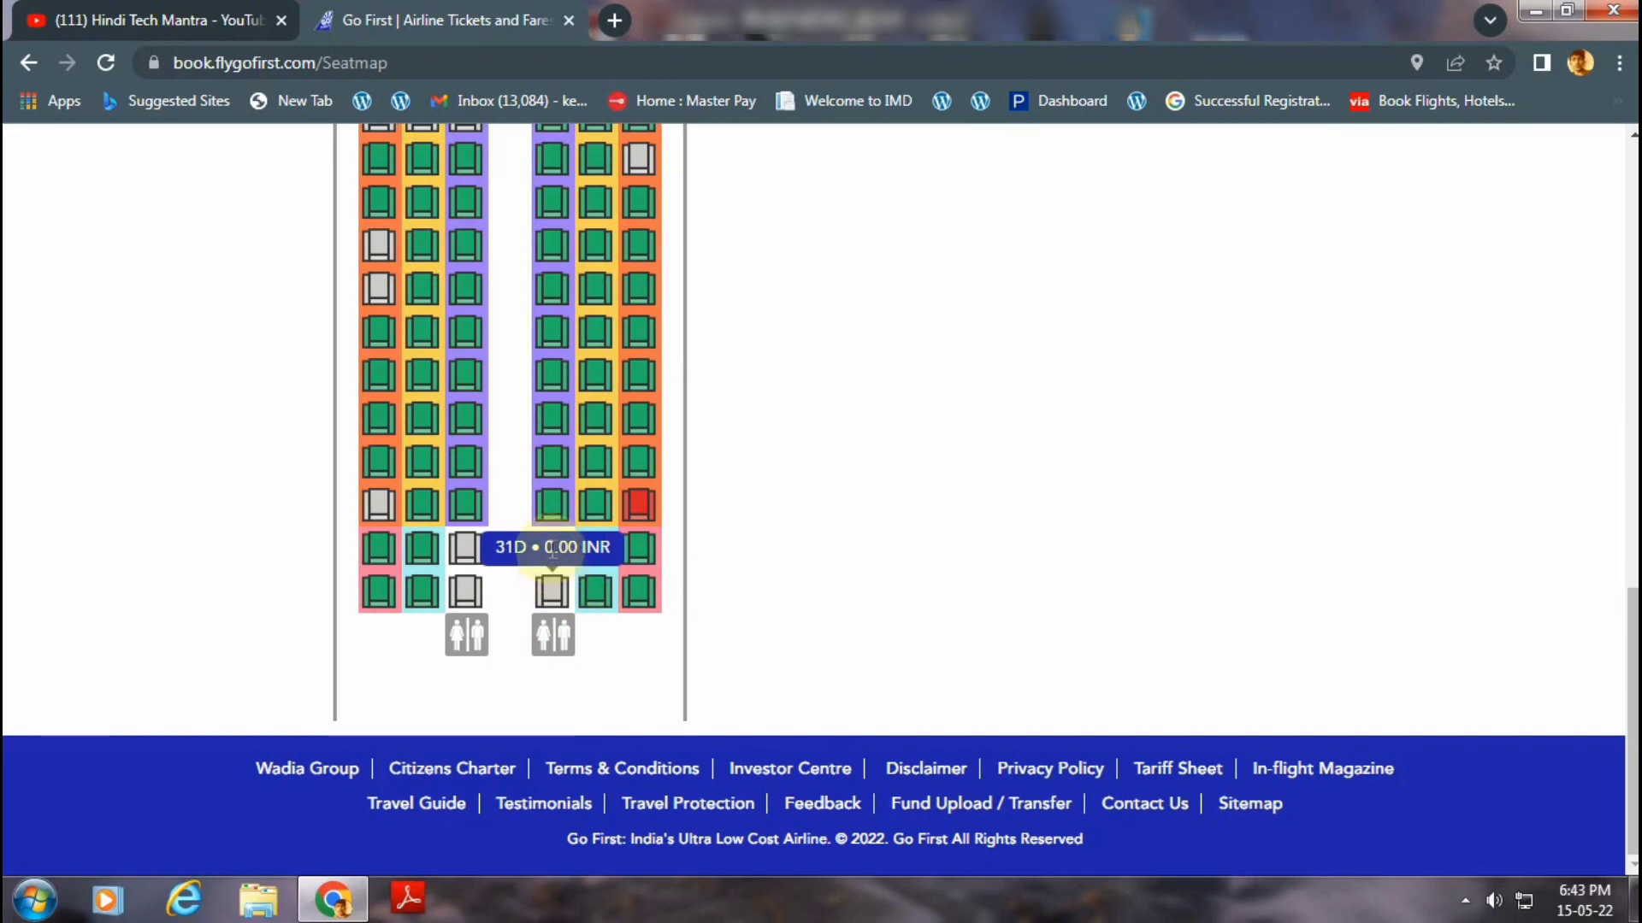
scroll(877, 619, up, 10)
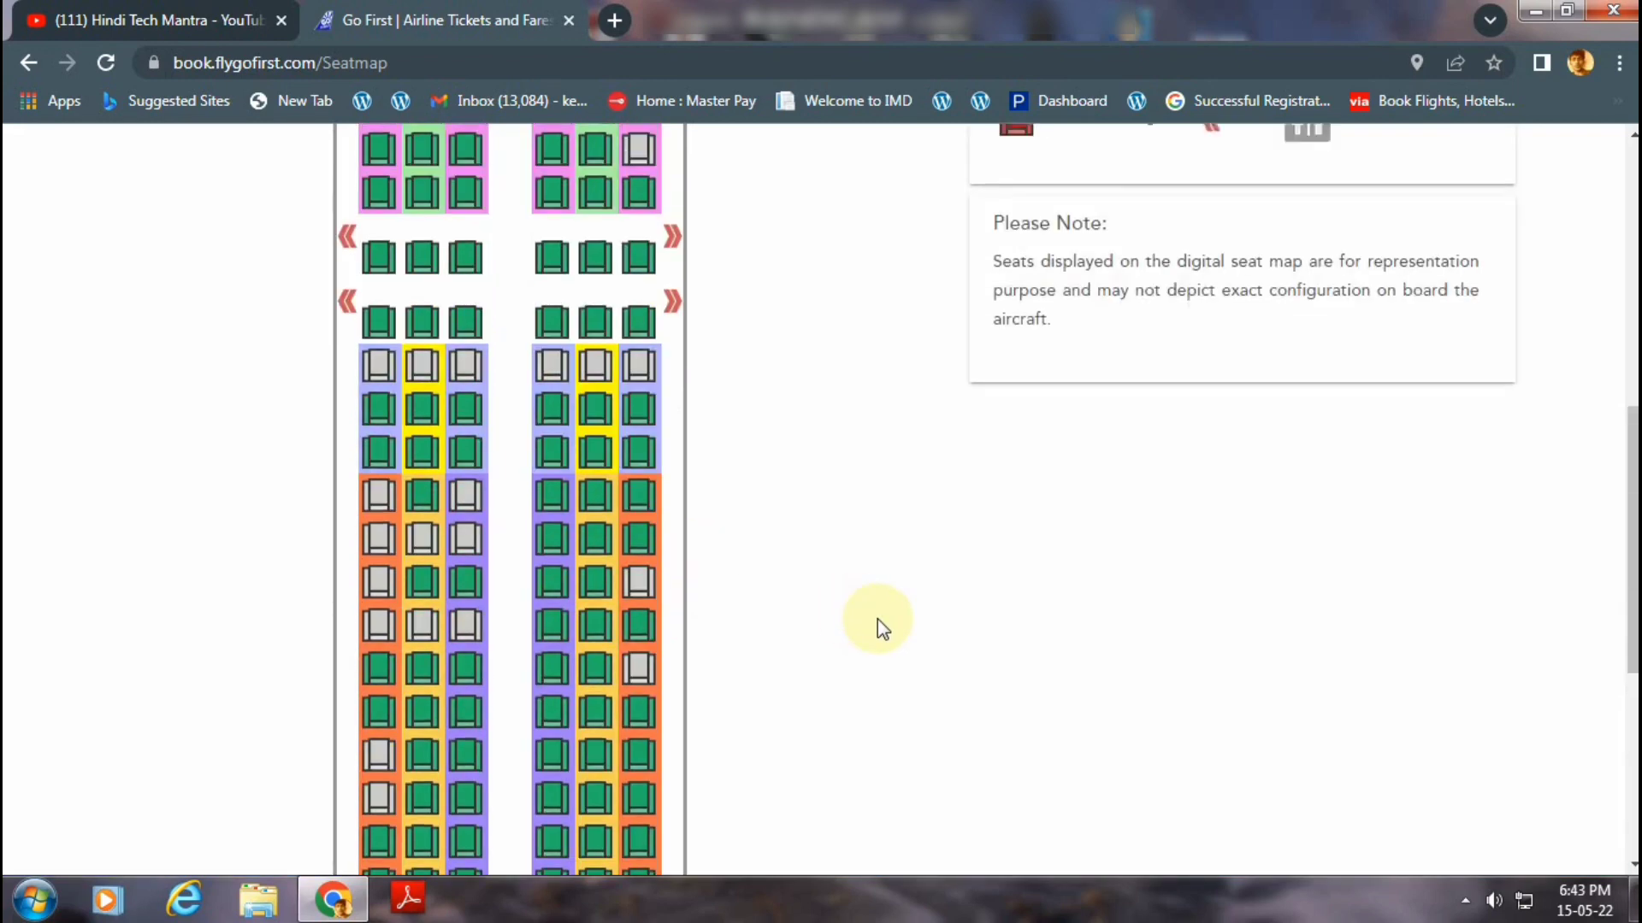
scroll(877, 619, up, 4)
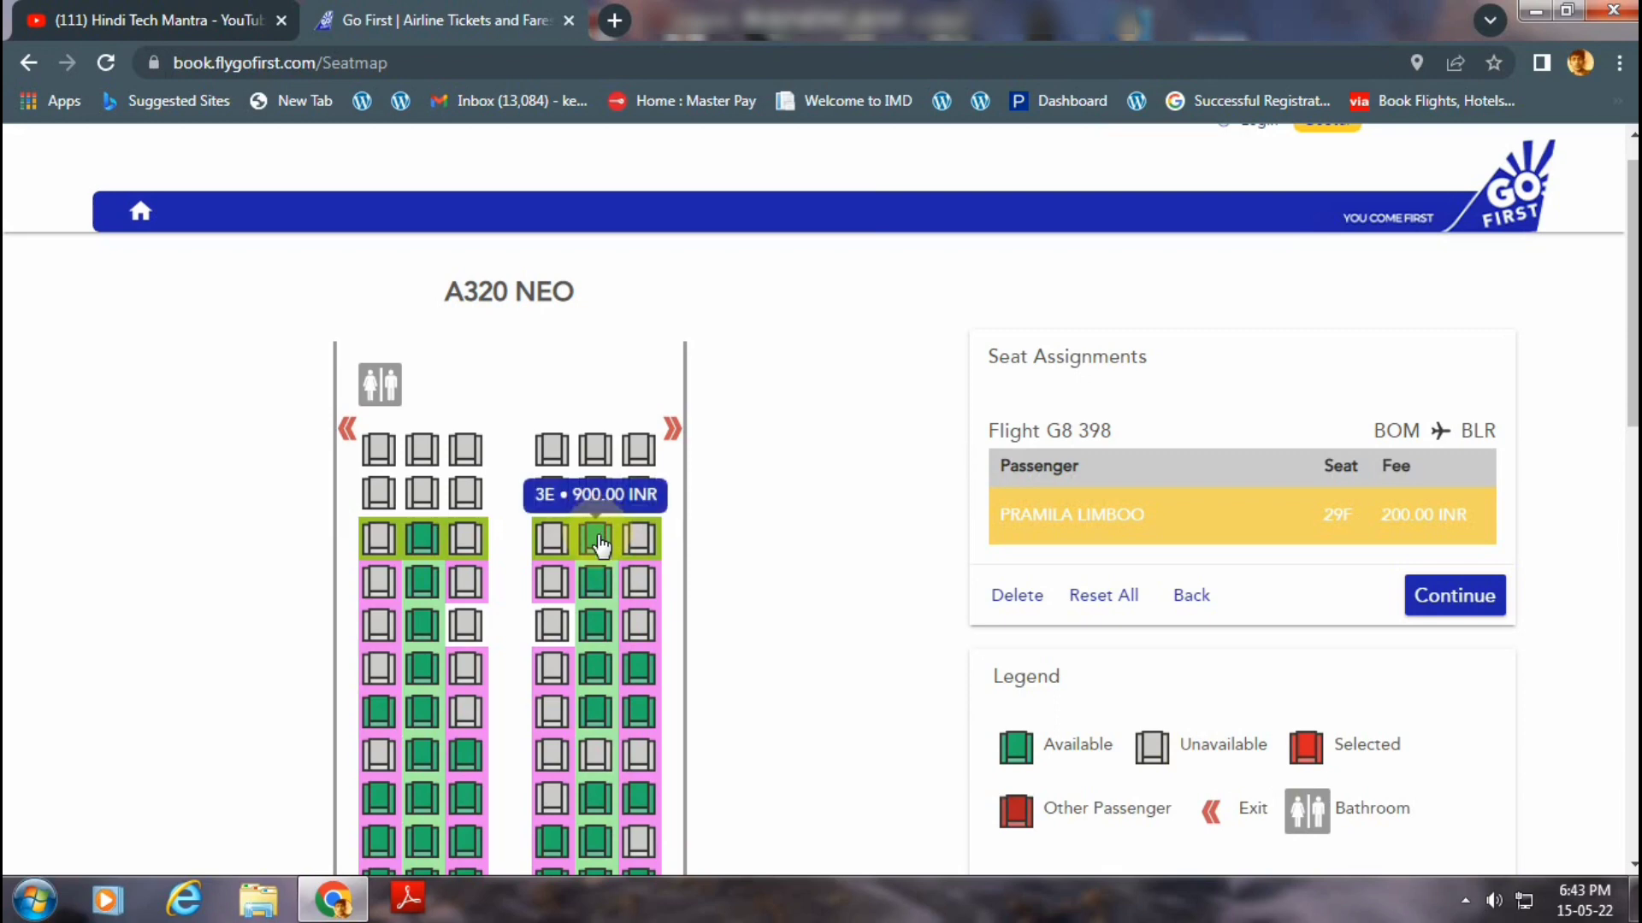
scroll(1334, 573, up, 1)
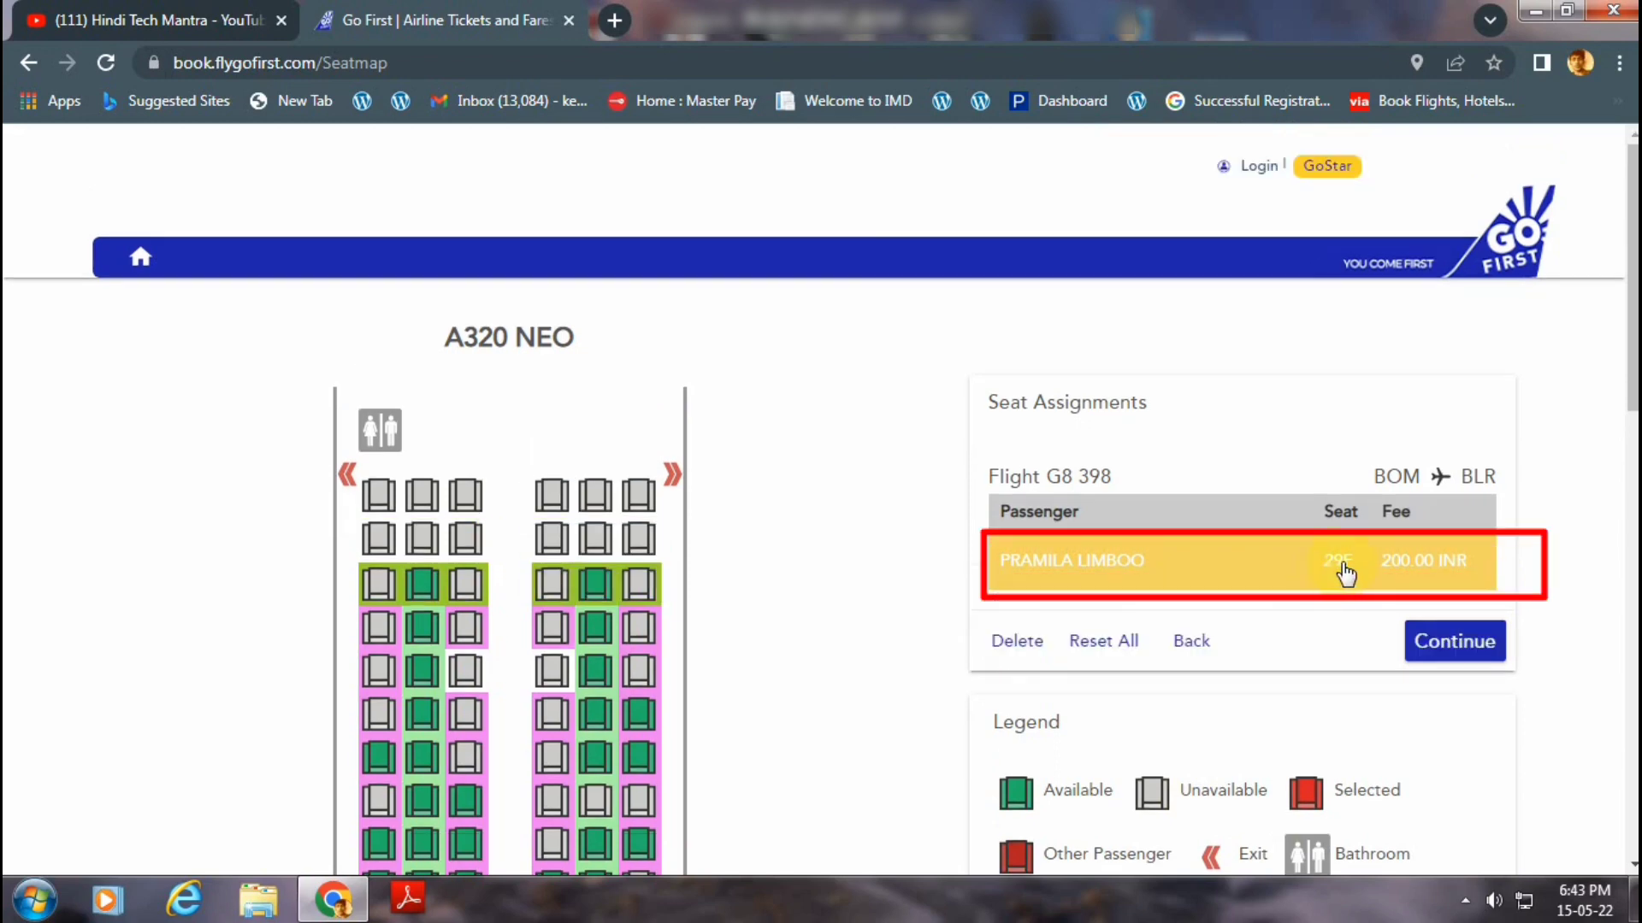
click(1454, 653)
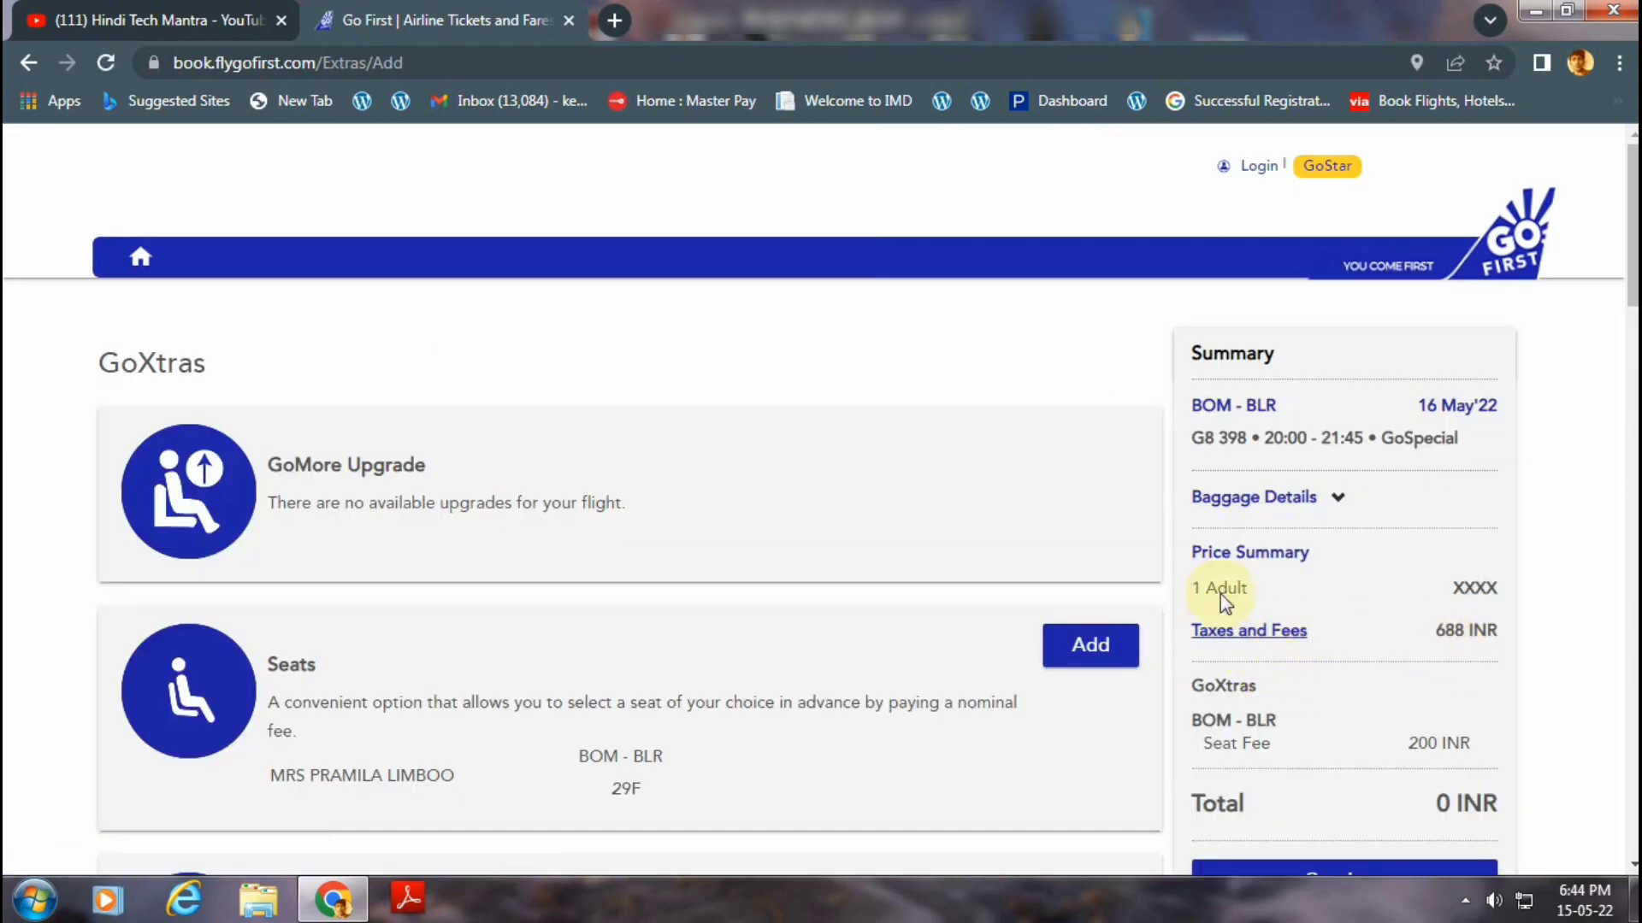
scroll(1128, 516, down, 3)
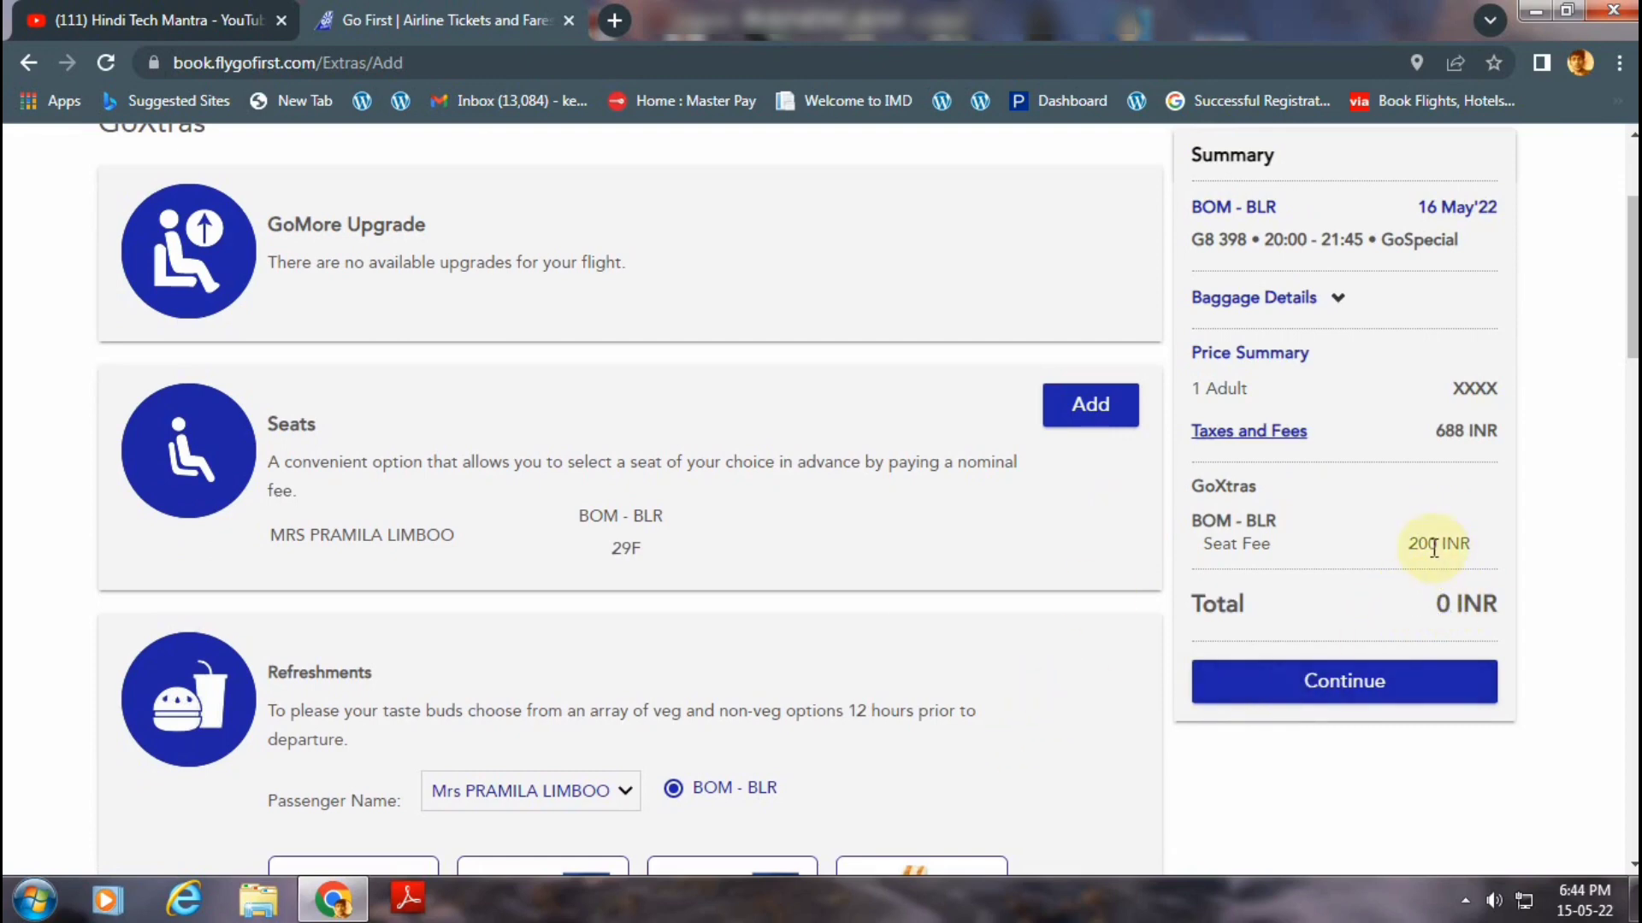
drag(1409, 544, 1473, 547)
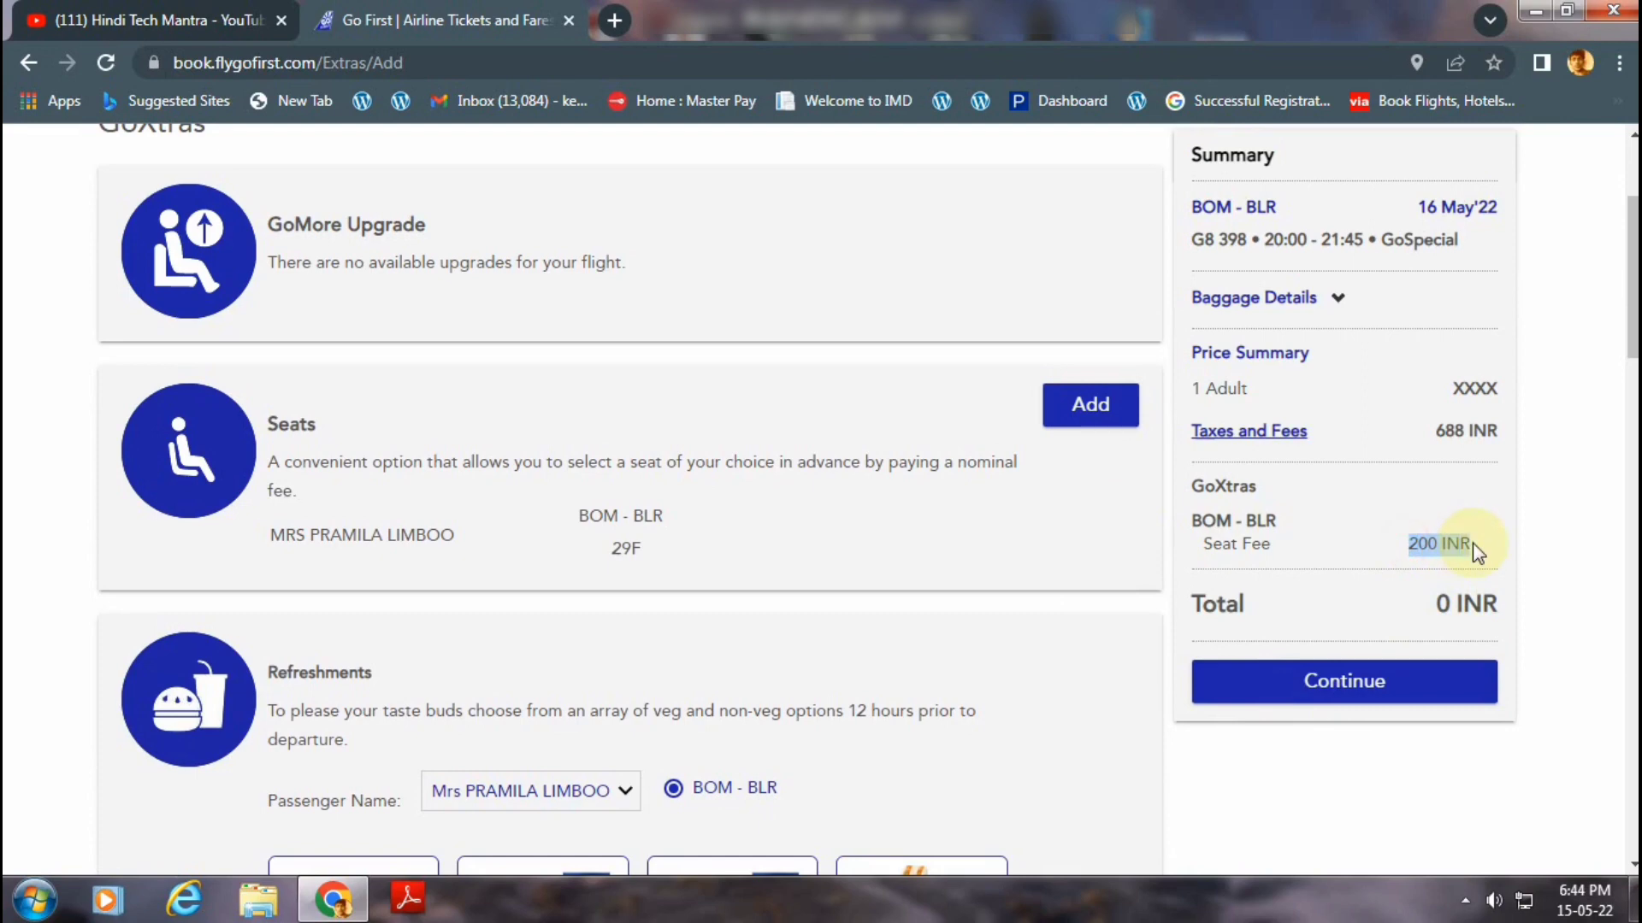
click(1407, 560)
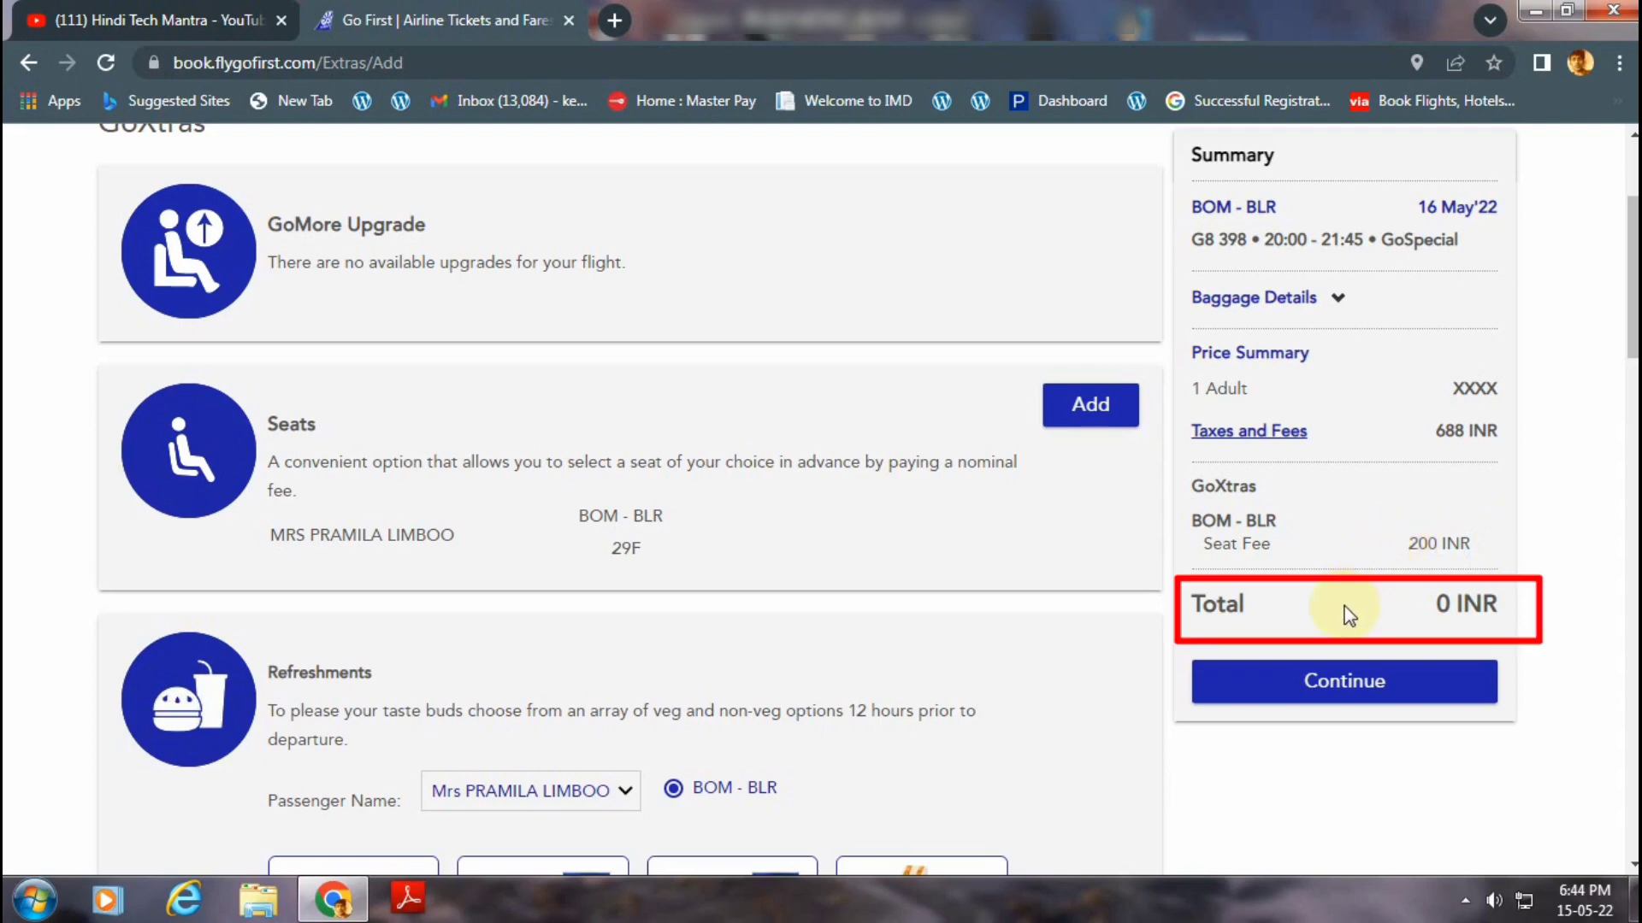
scroll(1349, 614, down, 1)
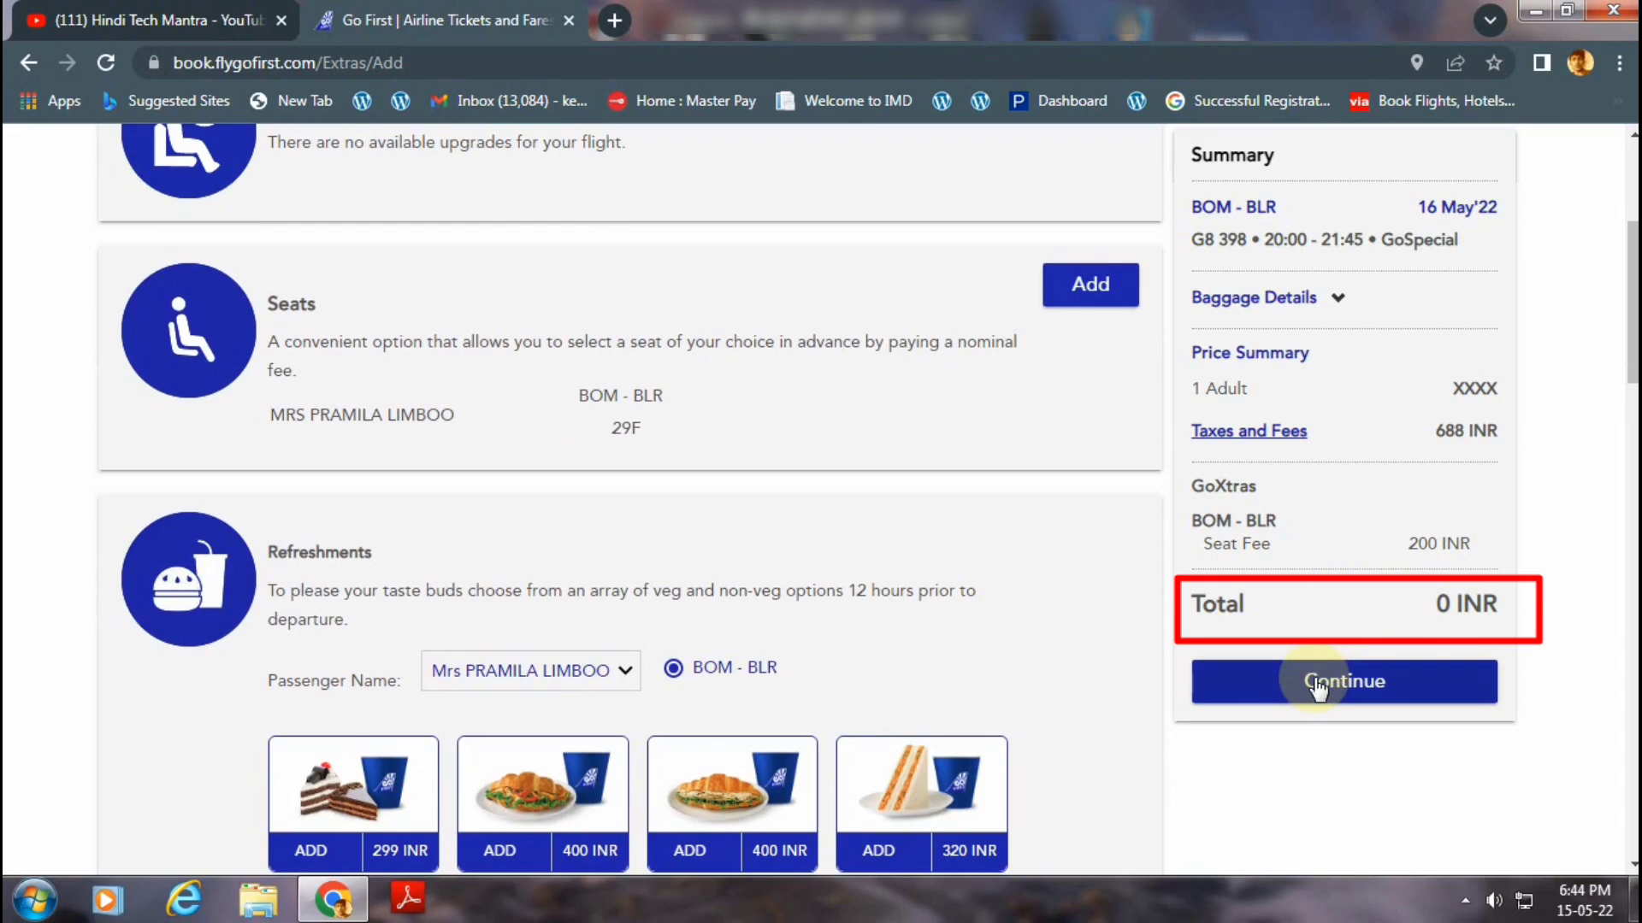
scroll(983, 638, up, 2)
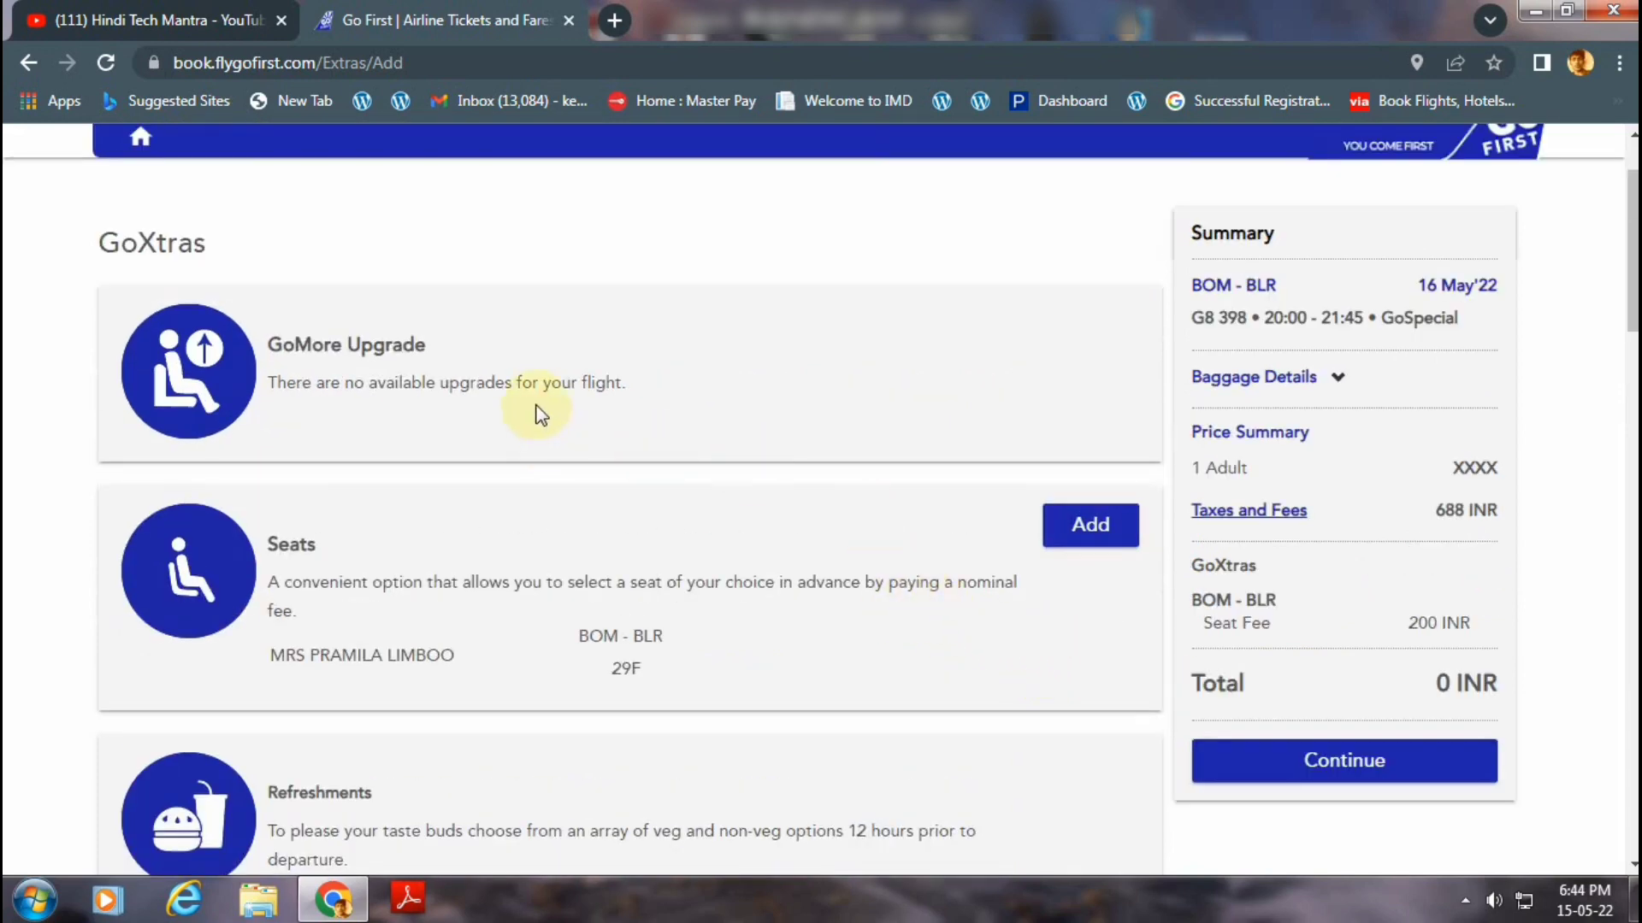
scroll(543, 433, down, 1)
scroll(465, 641, down, 3)
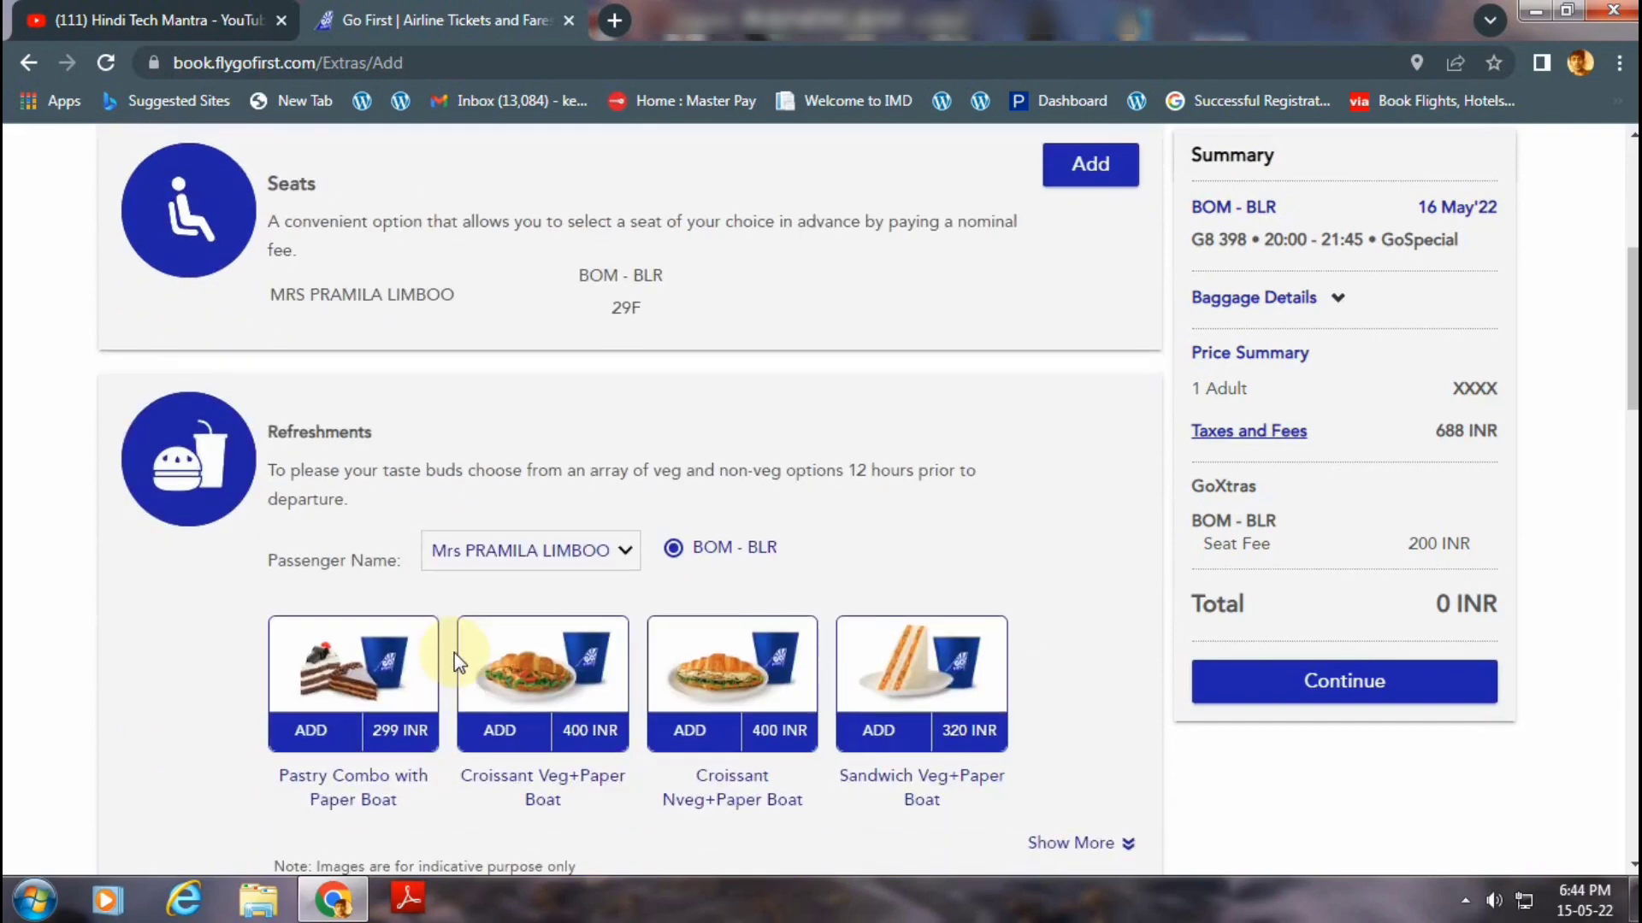
scroll(703, 542, down, 1)
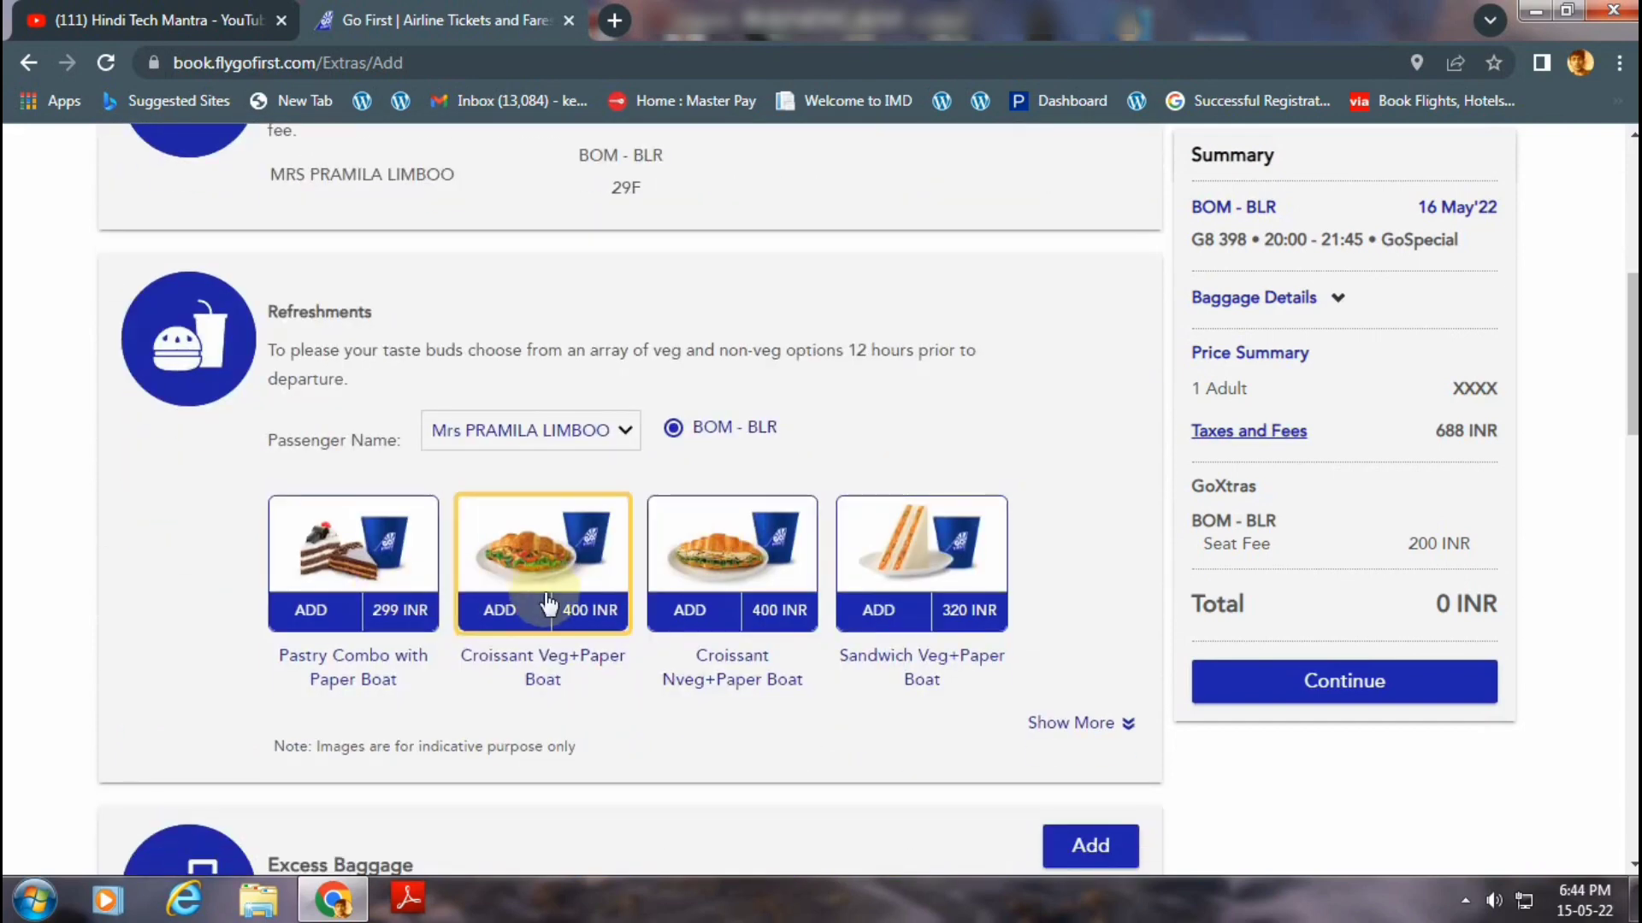
scroll(552, 609, down, 2)
scroll(557, 588, down, 1)
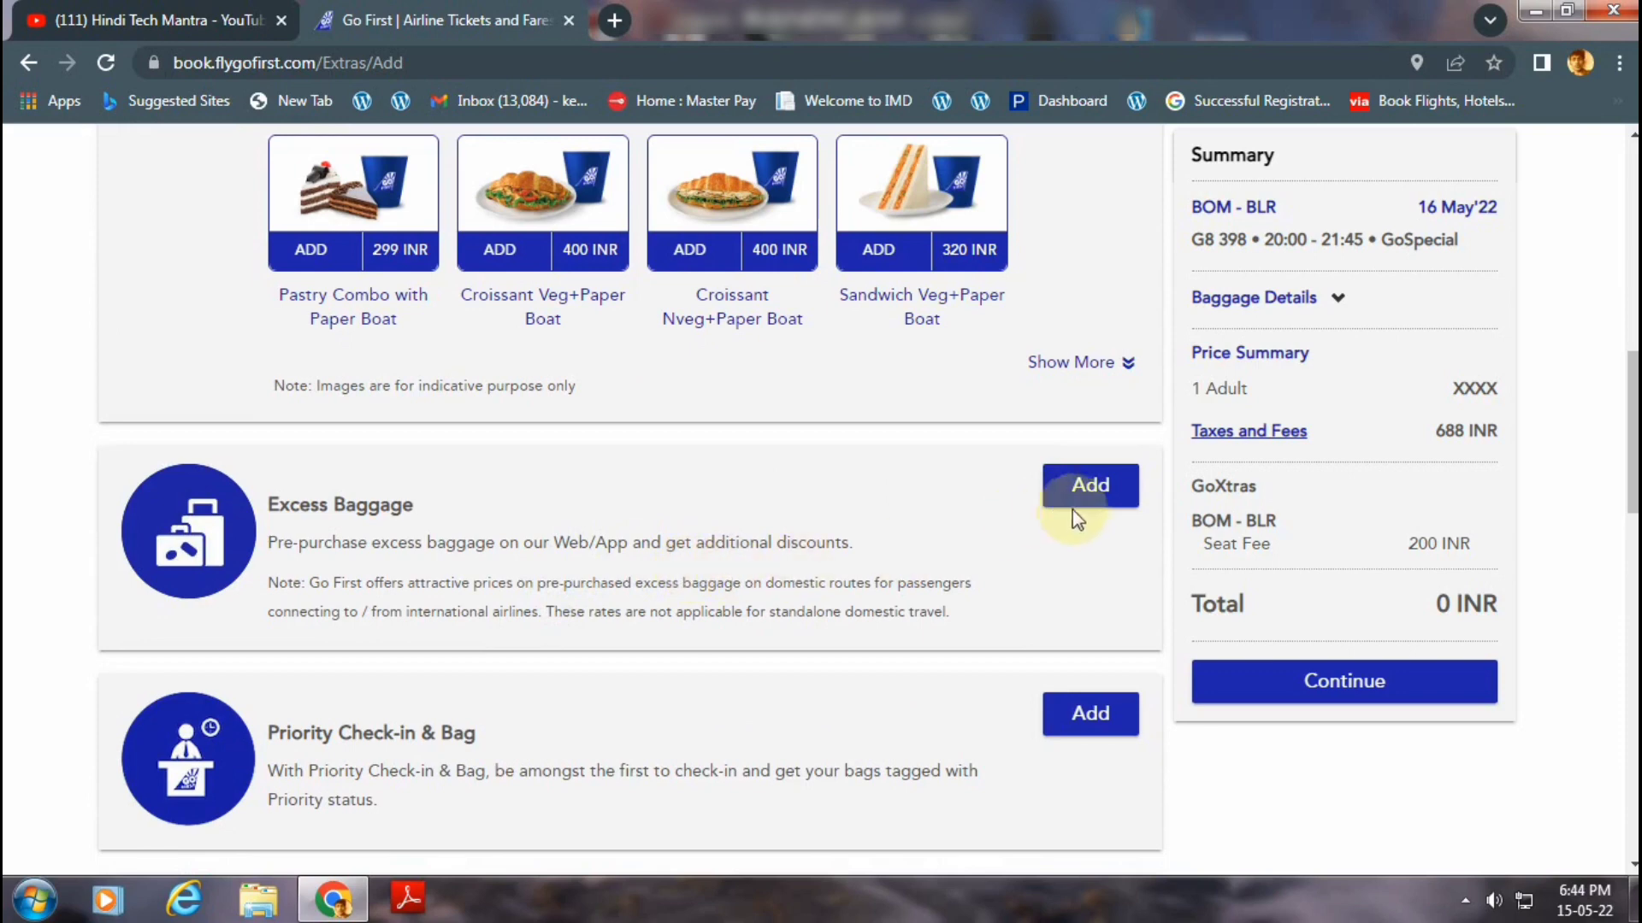
scroll(1030, 534, down, 3)
scroll(906, 576, down, 1)
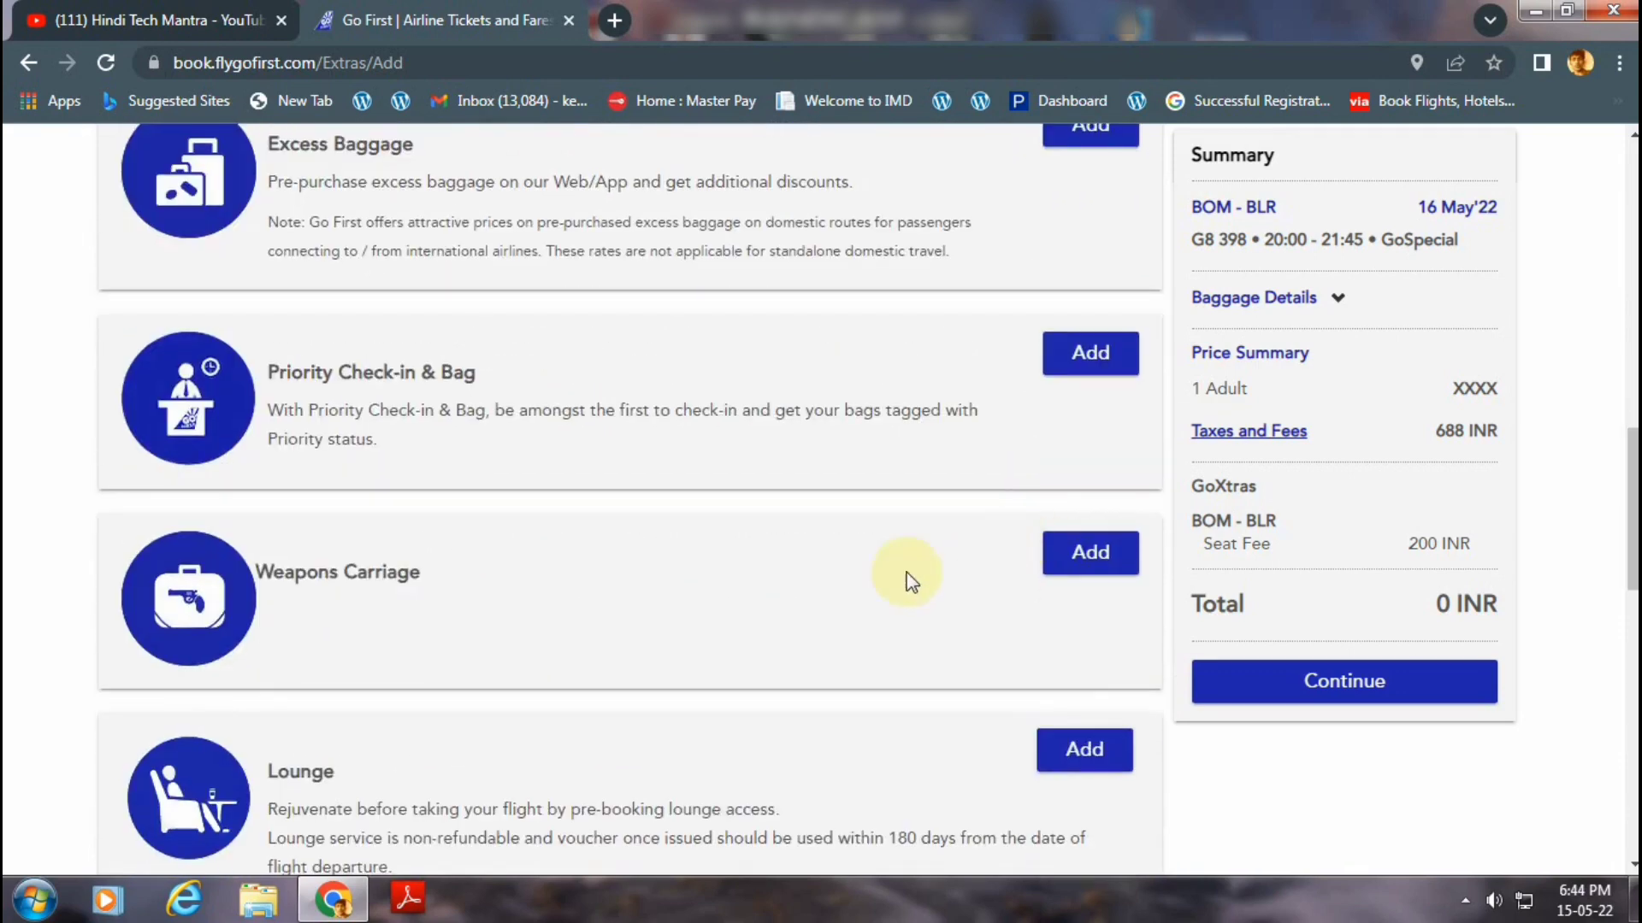
scroll(890, 582, up, 10)
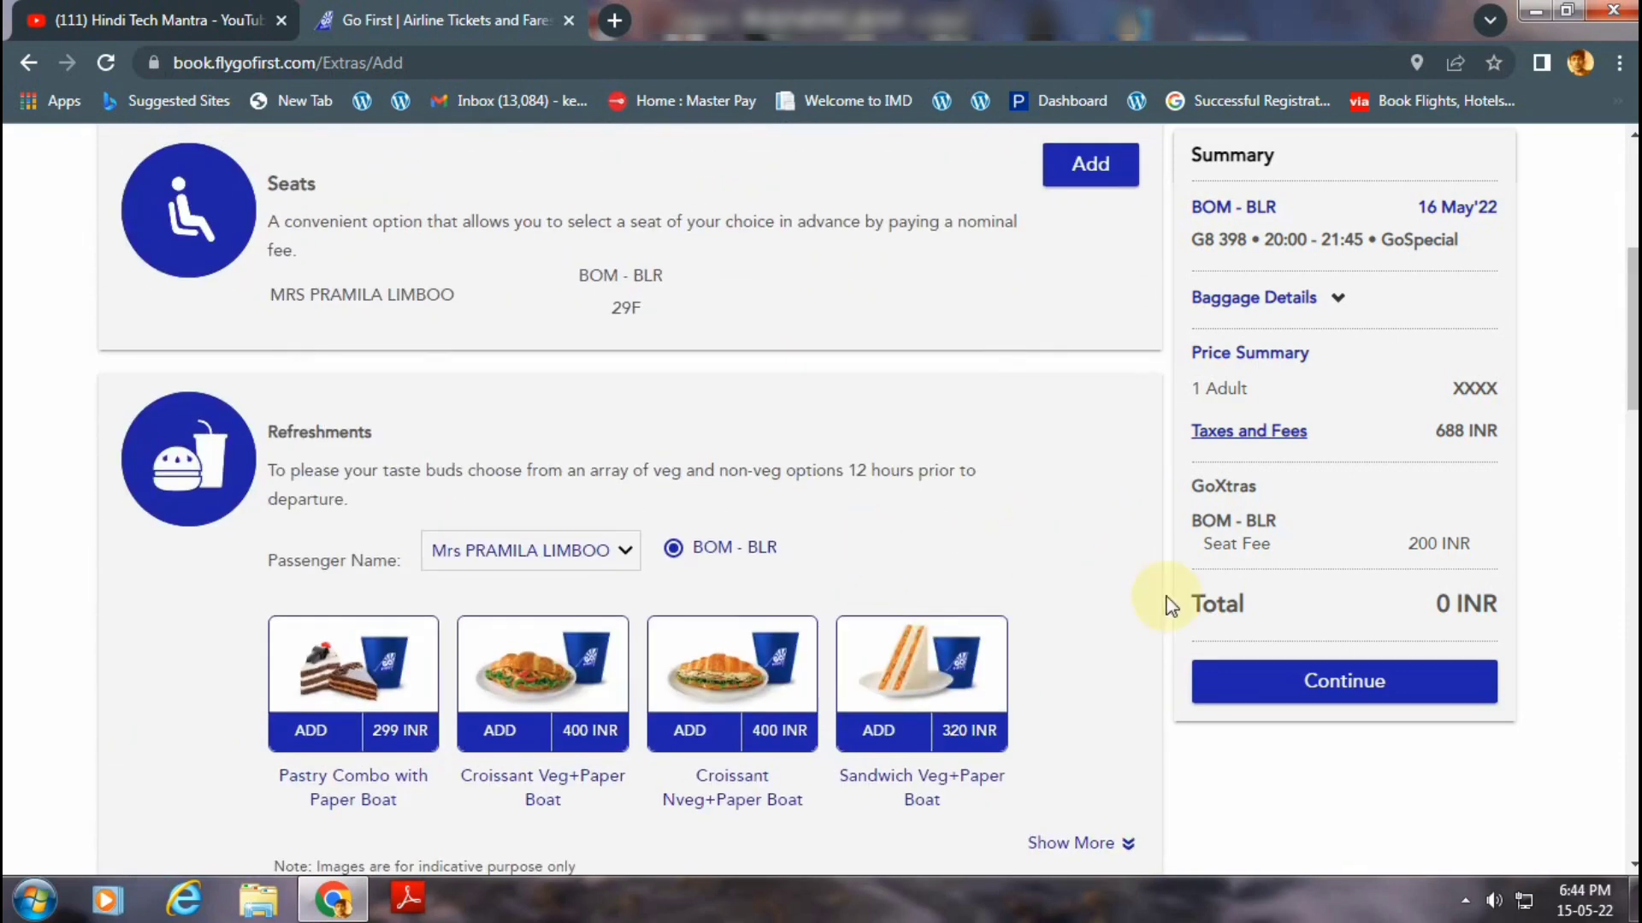
Dismiss the colour-scheme prompt, decline Travel Protection, and continue past the add-ons.
click(1284, 684)
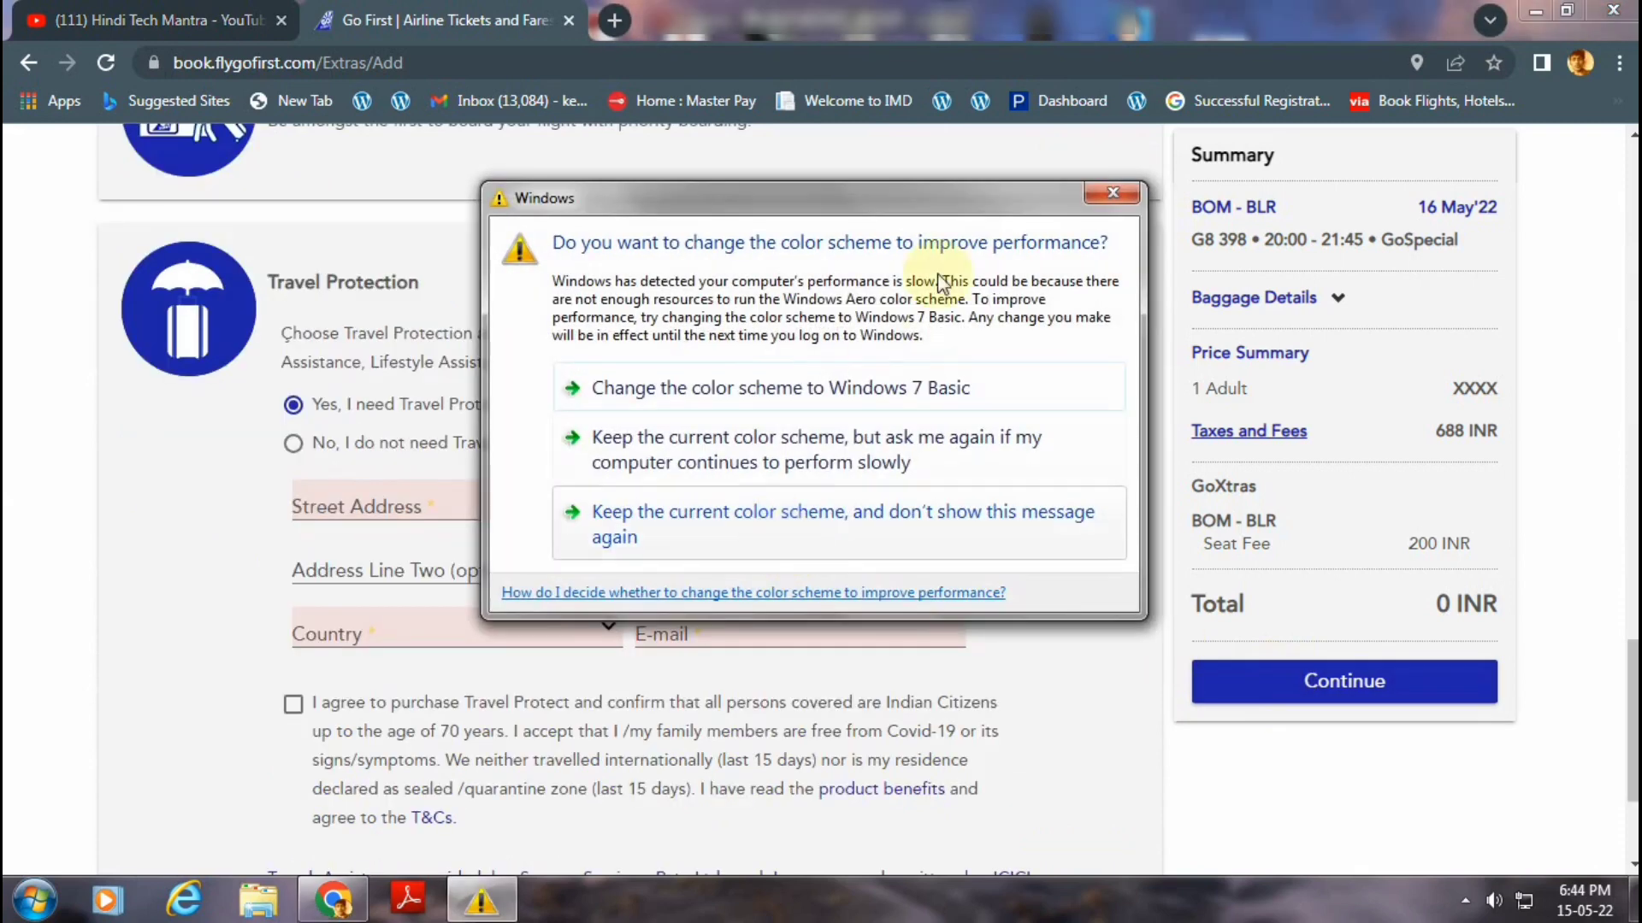
click(1112, 193)
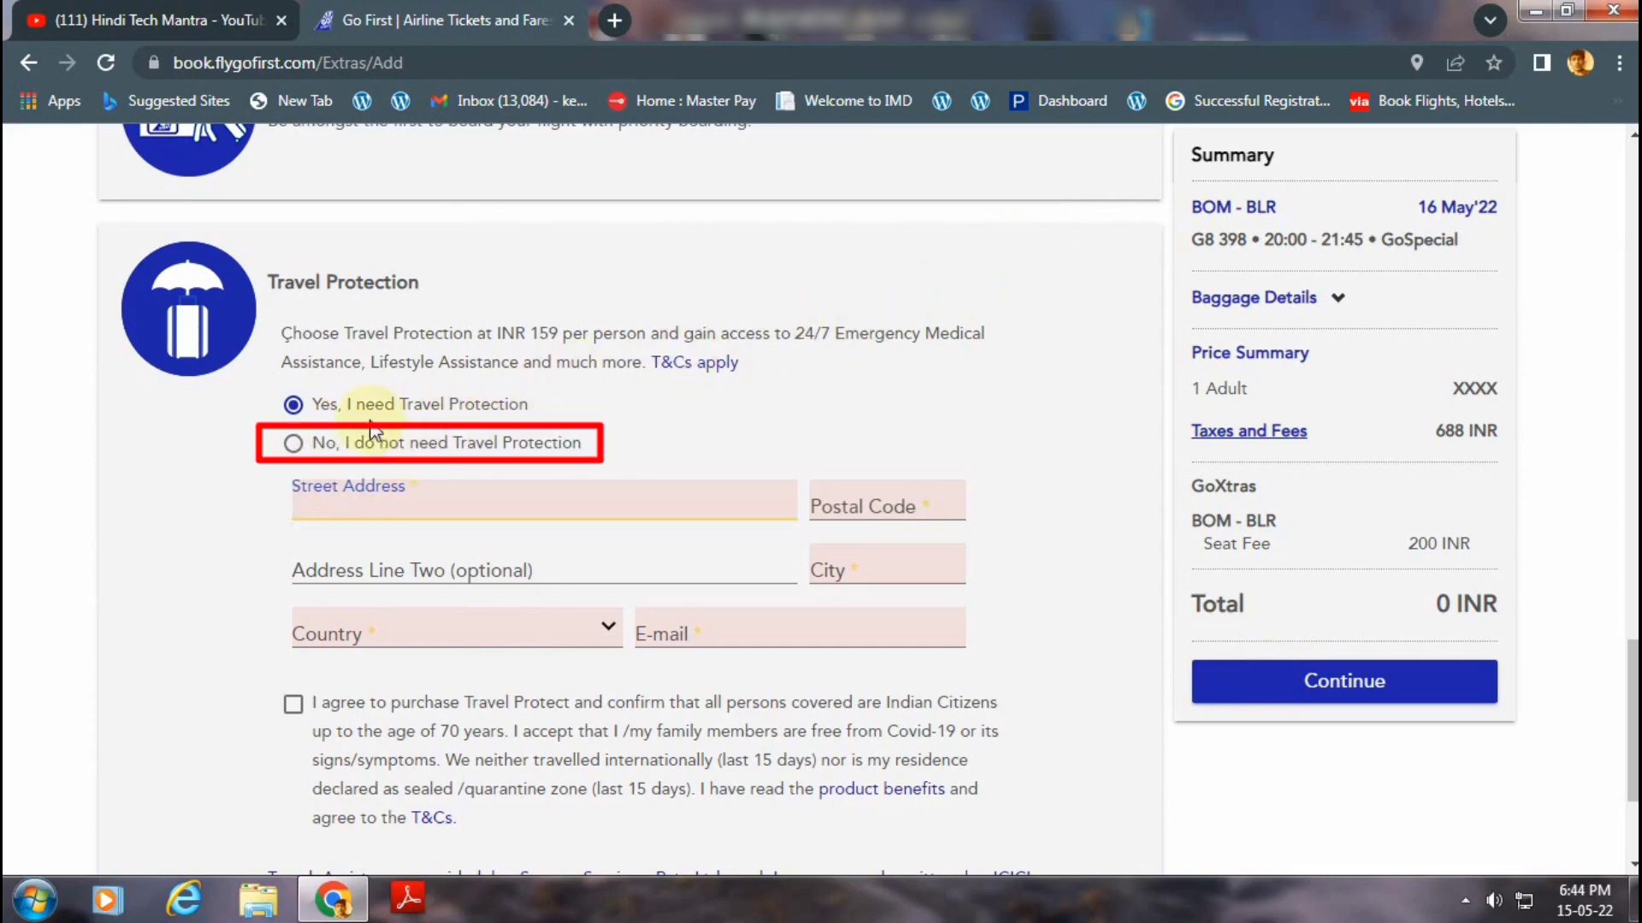
click(313, 451)
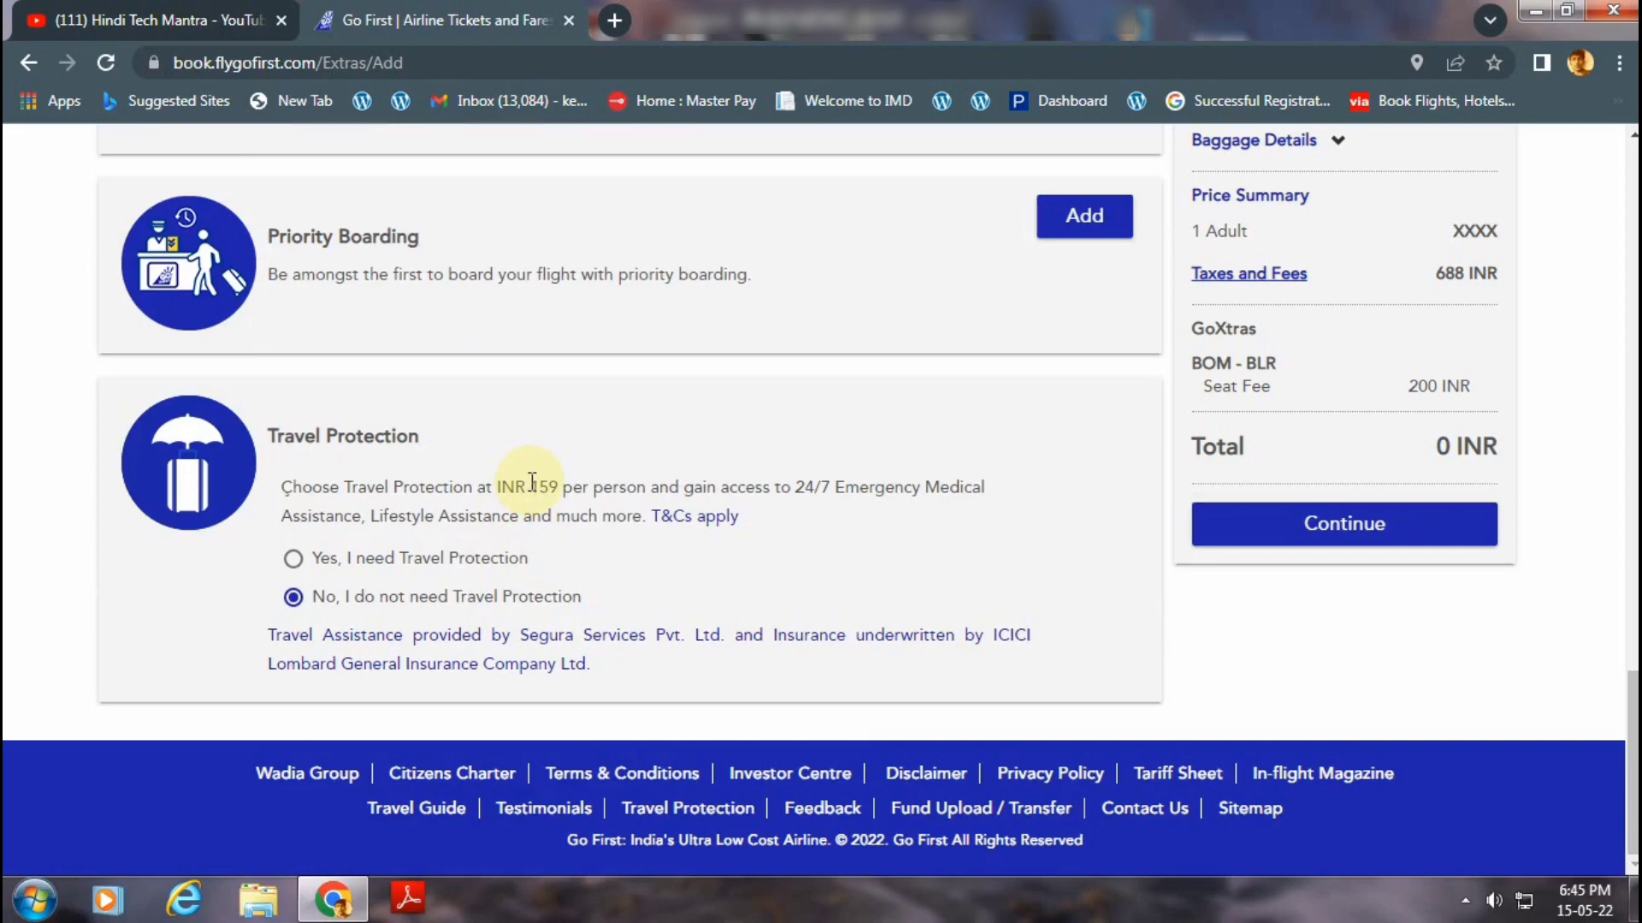
scroll(699, 571, up, 5)
scroll(699, 571, up, 5)
click(1274, 684)
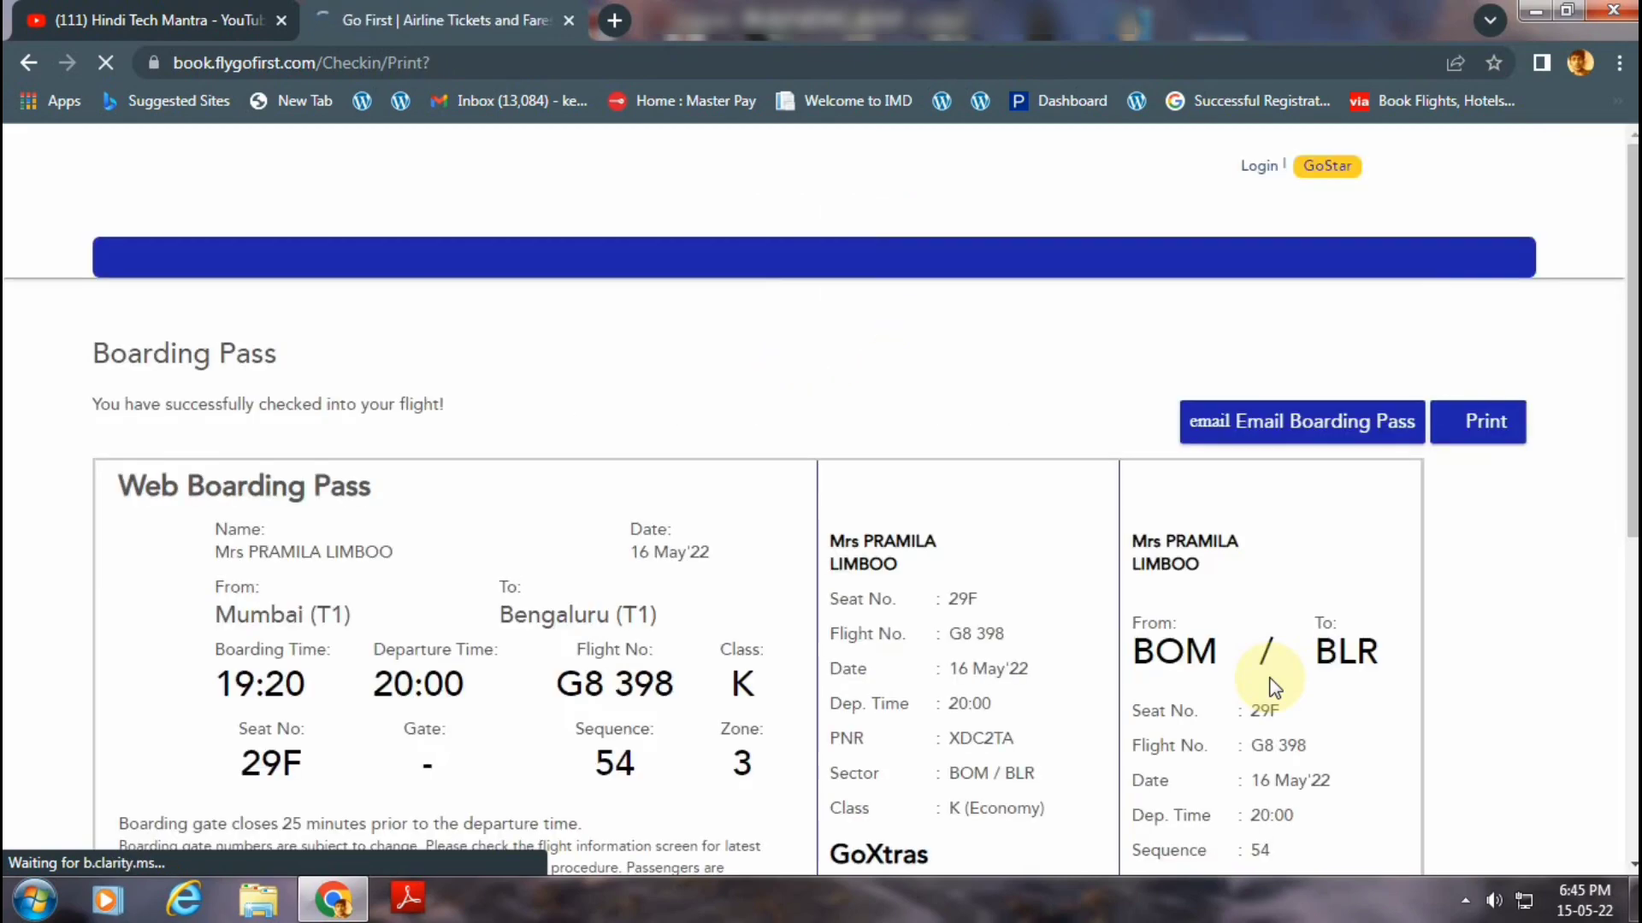
Scroll through the loaded G8 398 boarding pass for seat 29F and back to the top.
scroll(808, 534, down, 4)
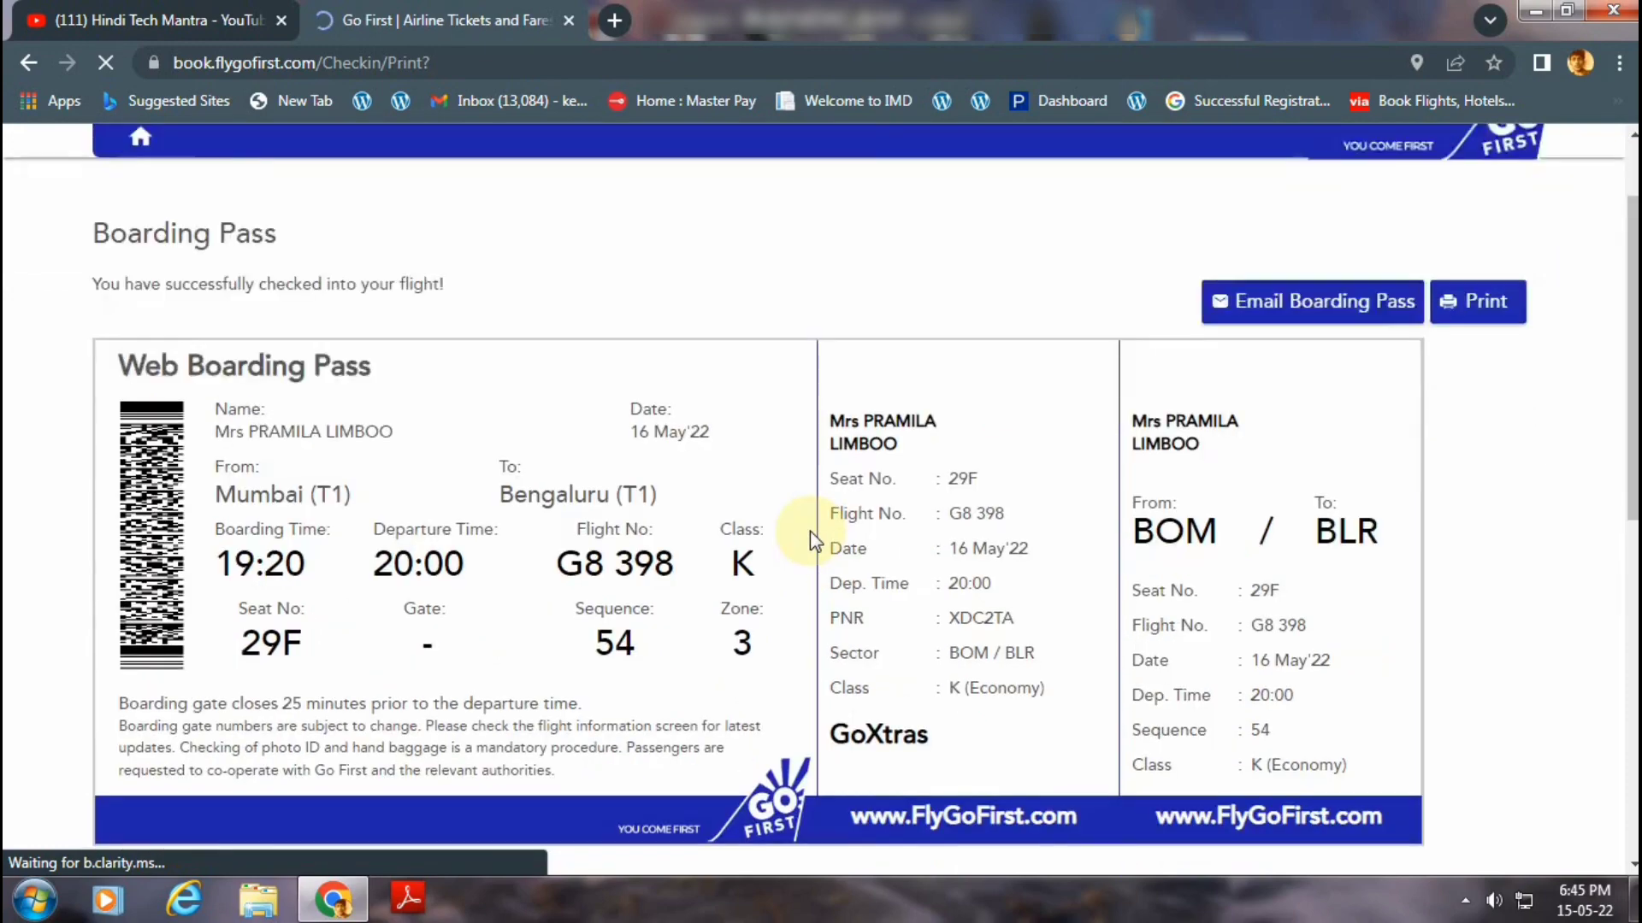
scroll(813, 533, down, 6)
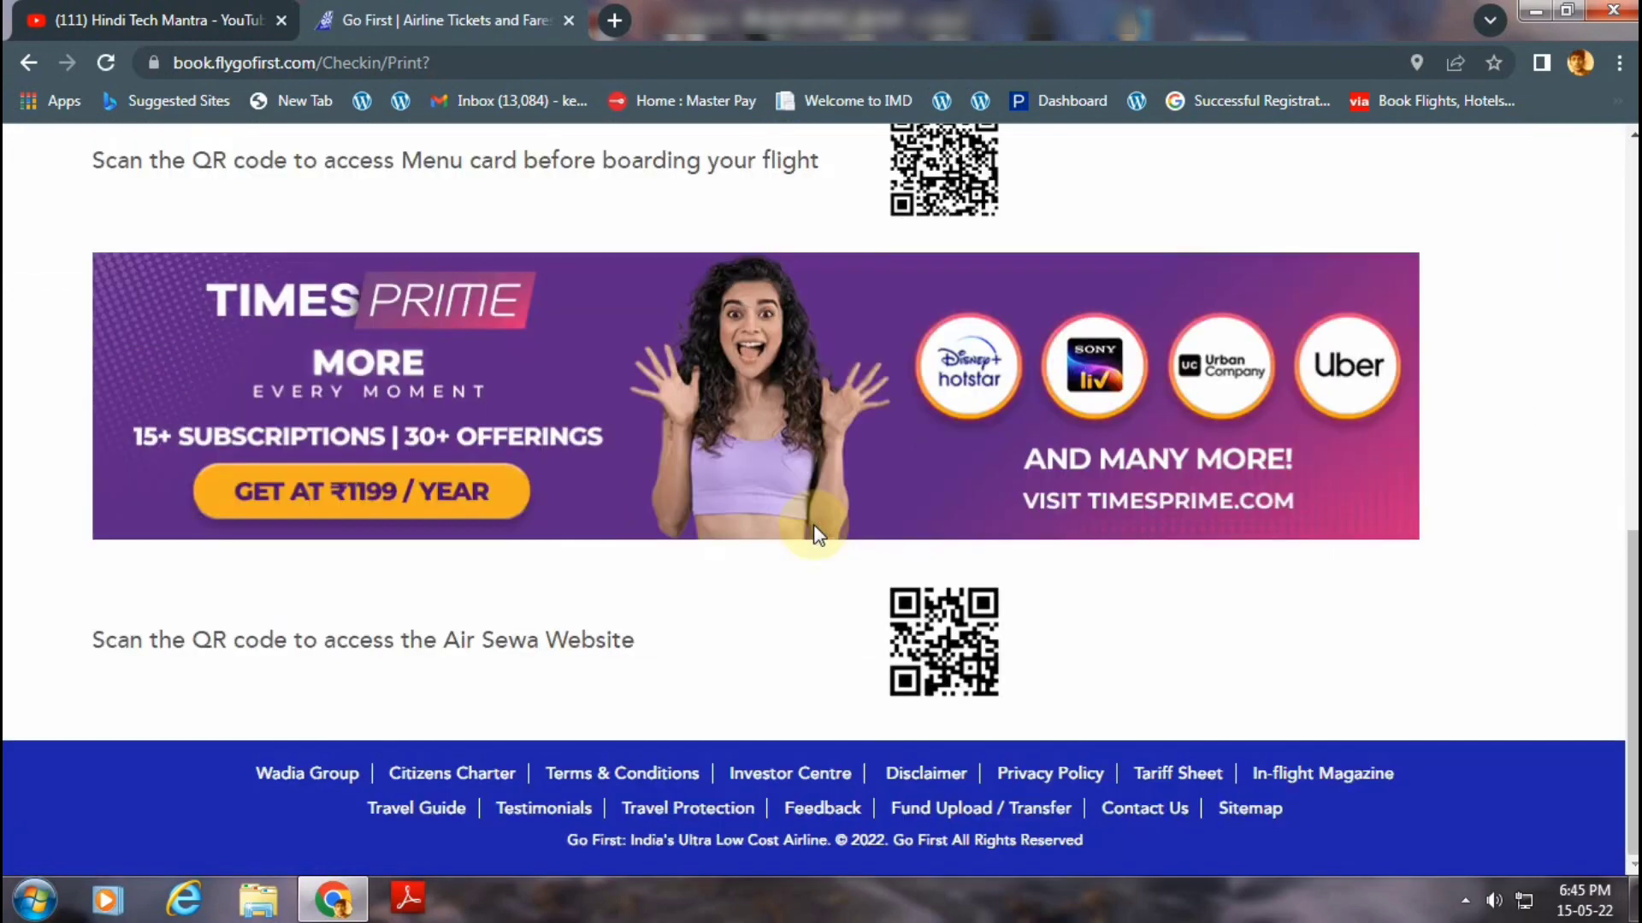
scroll(813, 533, up, 10)
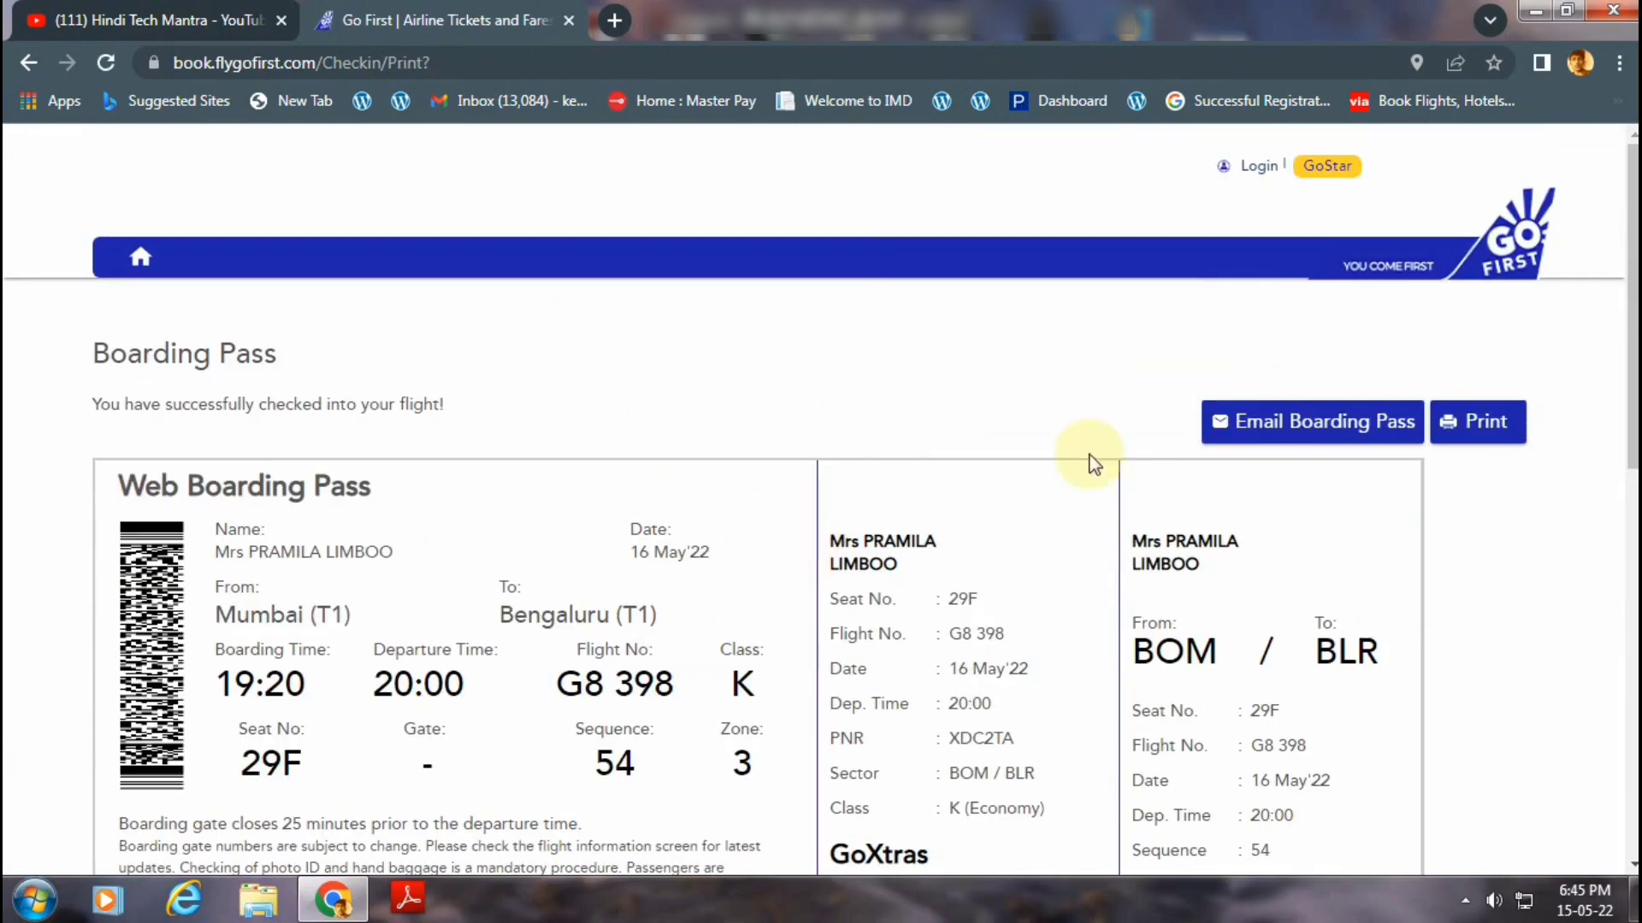
Print one colour copy of the boarding pass on the Brother DCP-T300.
click(1453, 432)
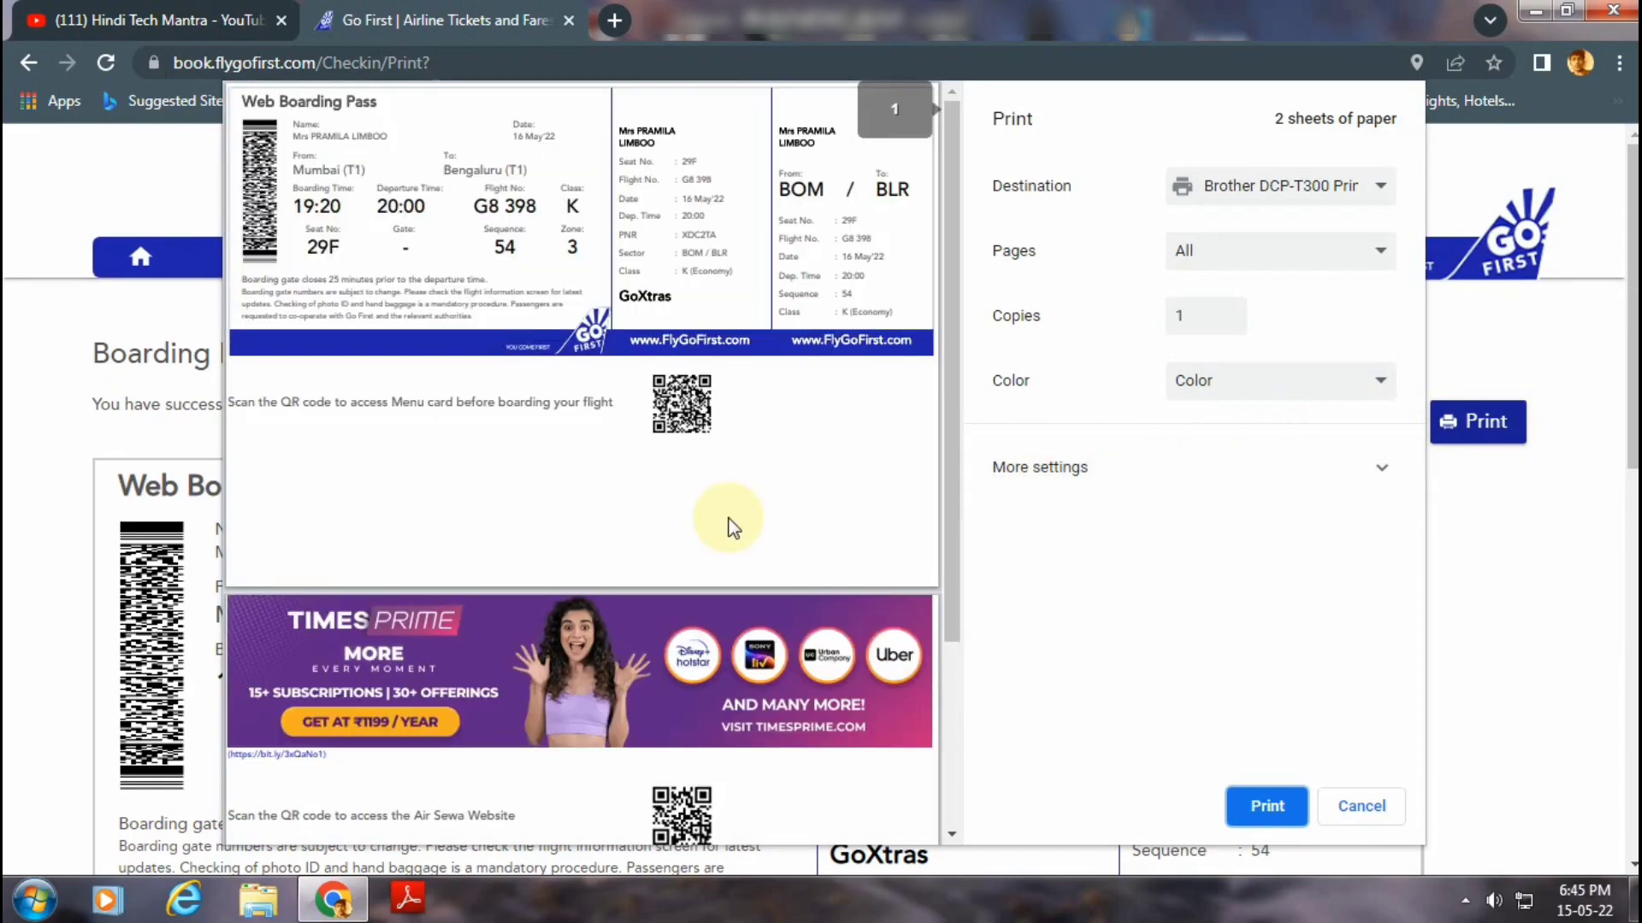
scroll(732, 524, down, 3)
scroll(731, 524, up, 3)
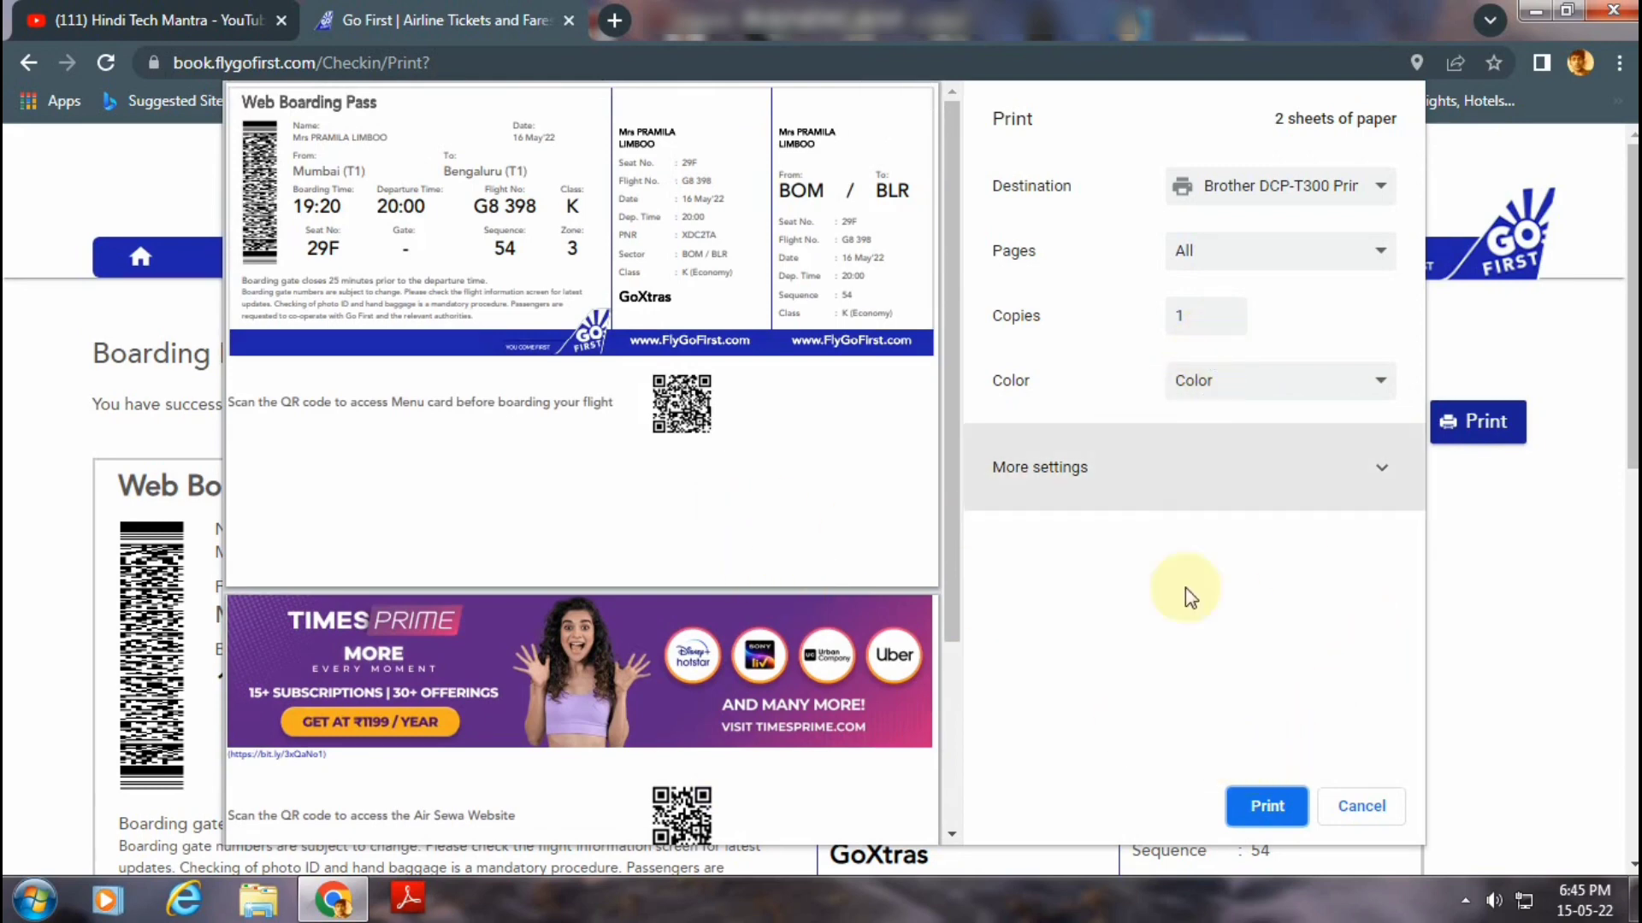
click(1250, 804)
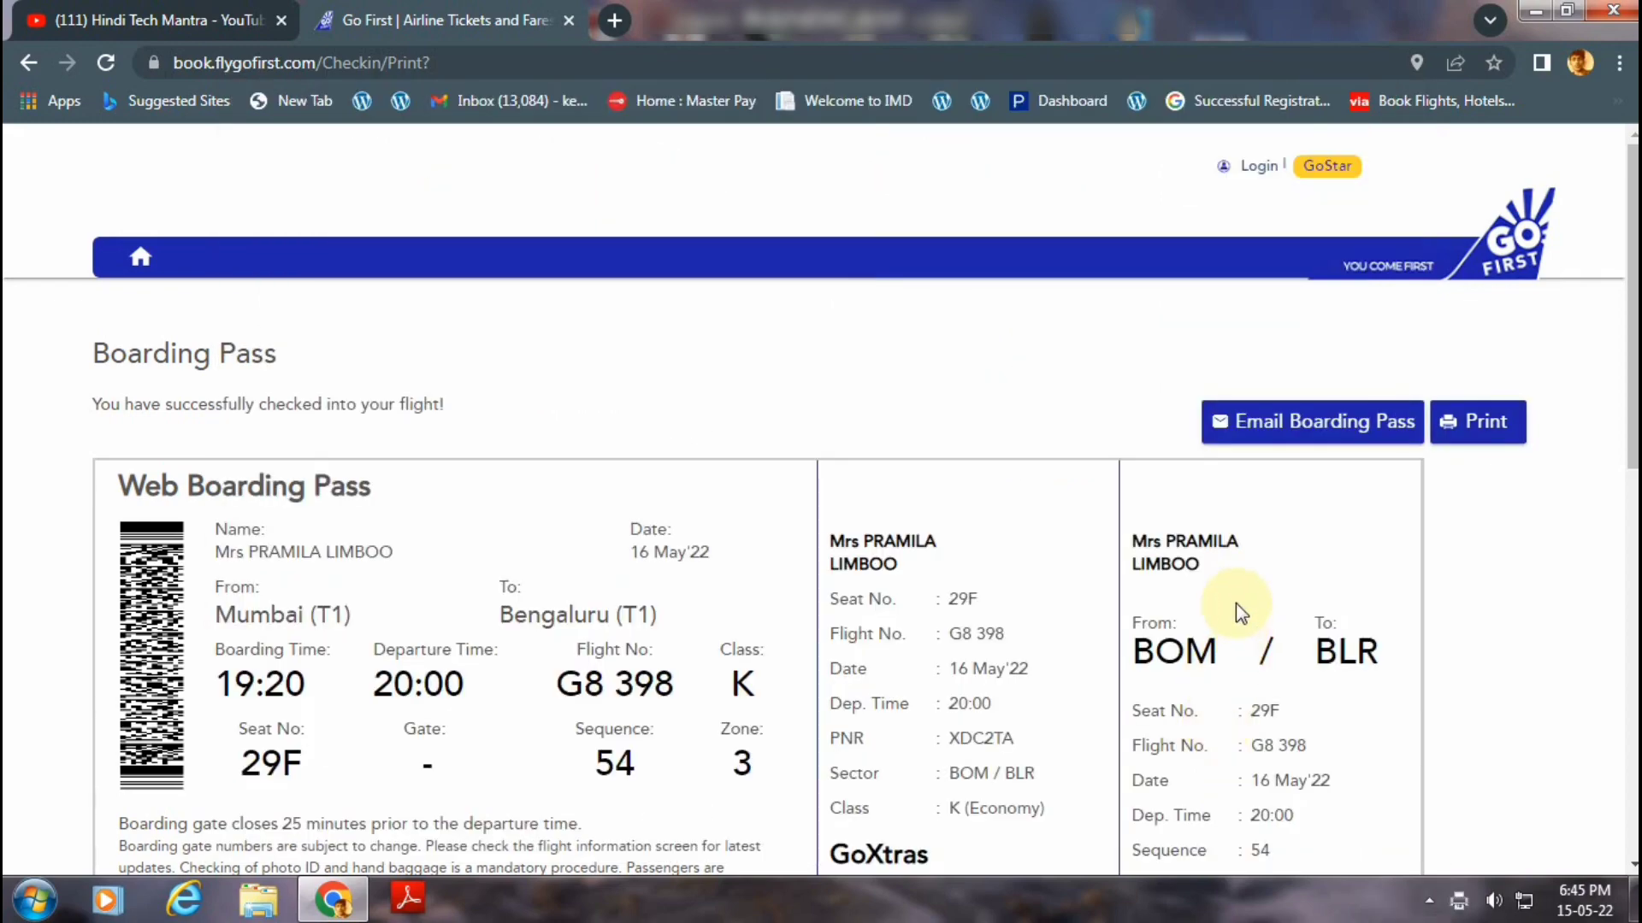
Email the boarding pass to the passenger's own e-mail address, replacing the prefilled one.
scroll(1234, 603, down, 4)
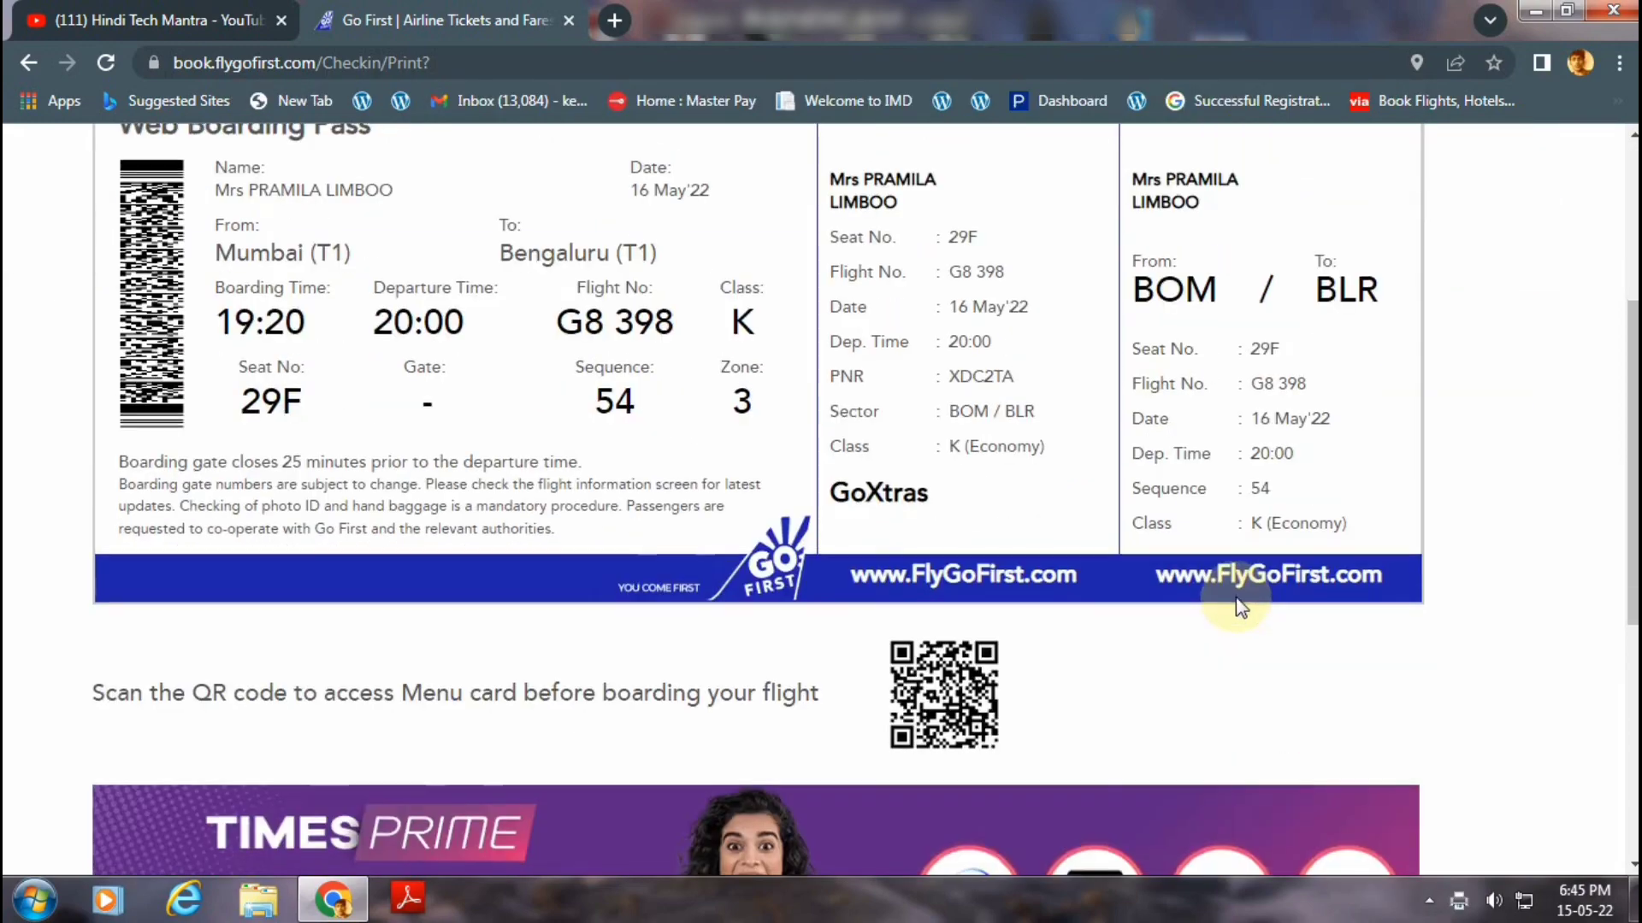
scroll(1235, 603, down, 3)
scroll(1235, 595, up, 7)
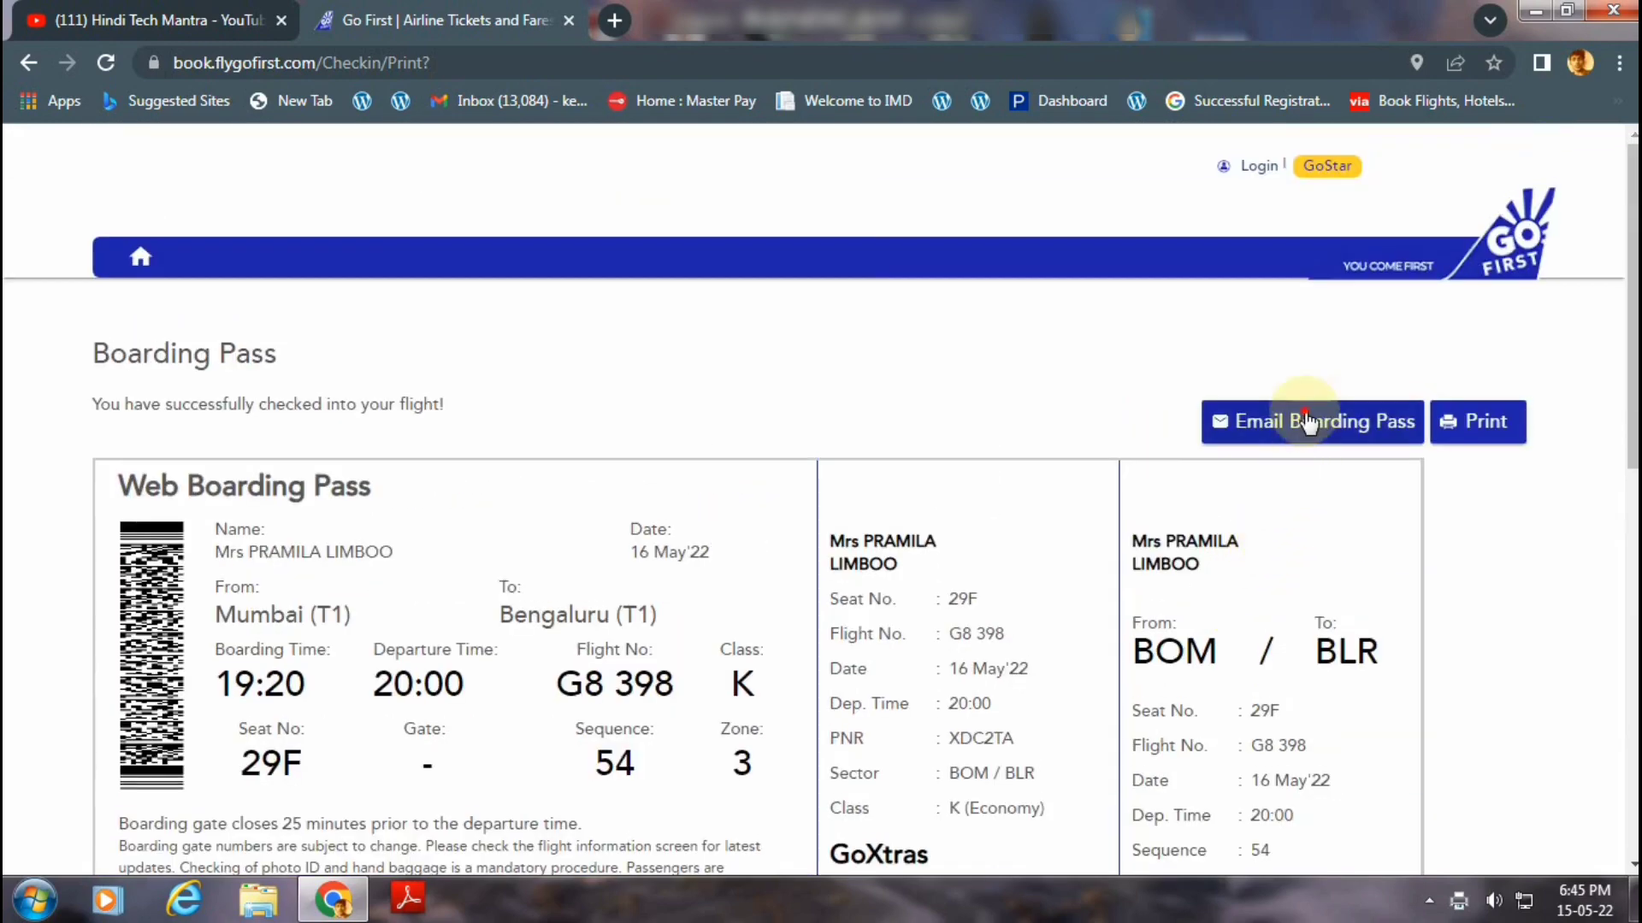
click(1306, 421)
double_click(1155, 422)
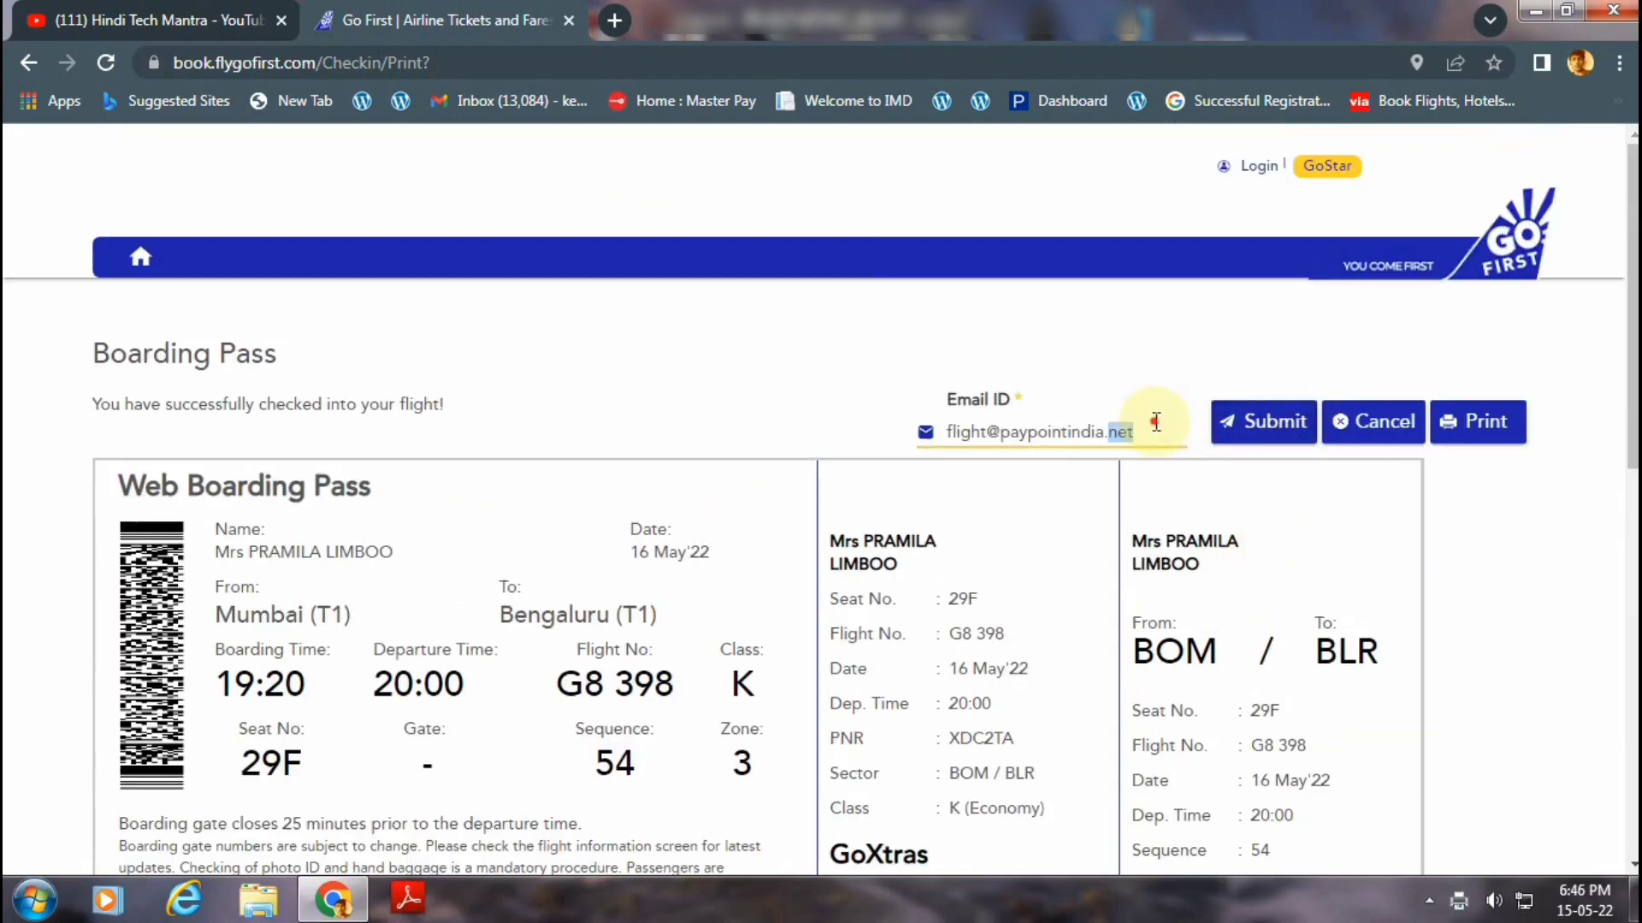
triple_click(1155, 421)
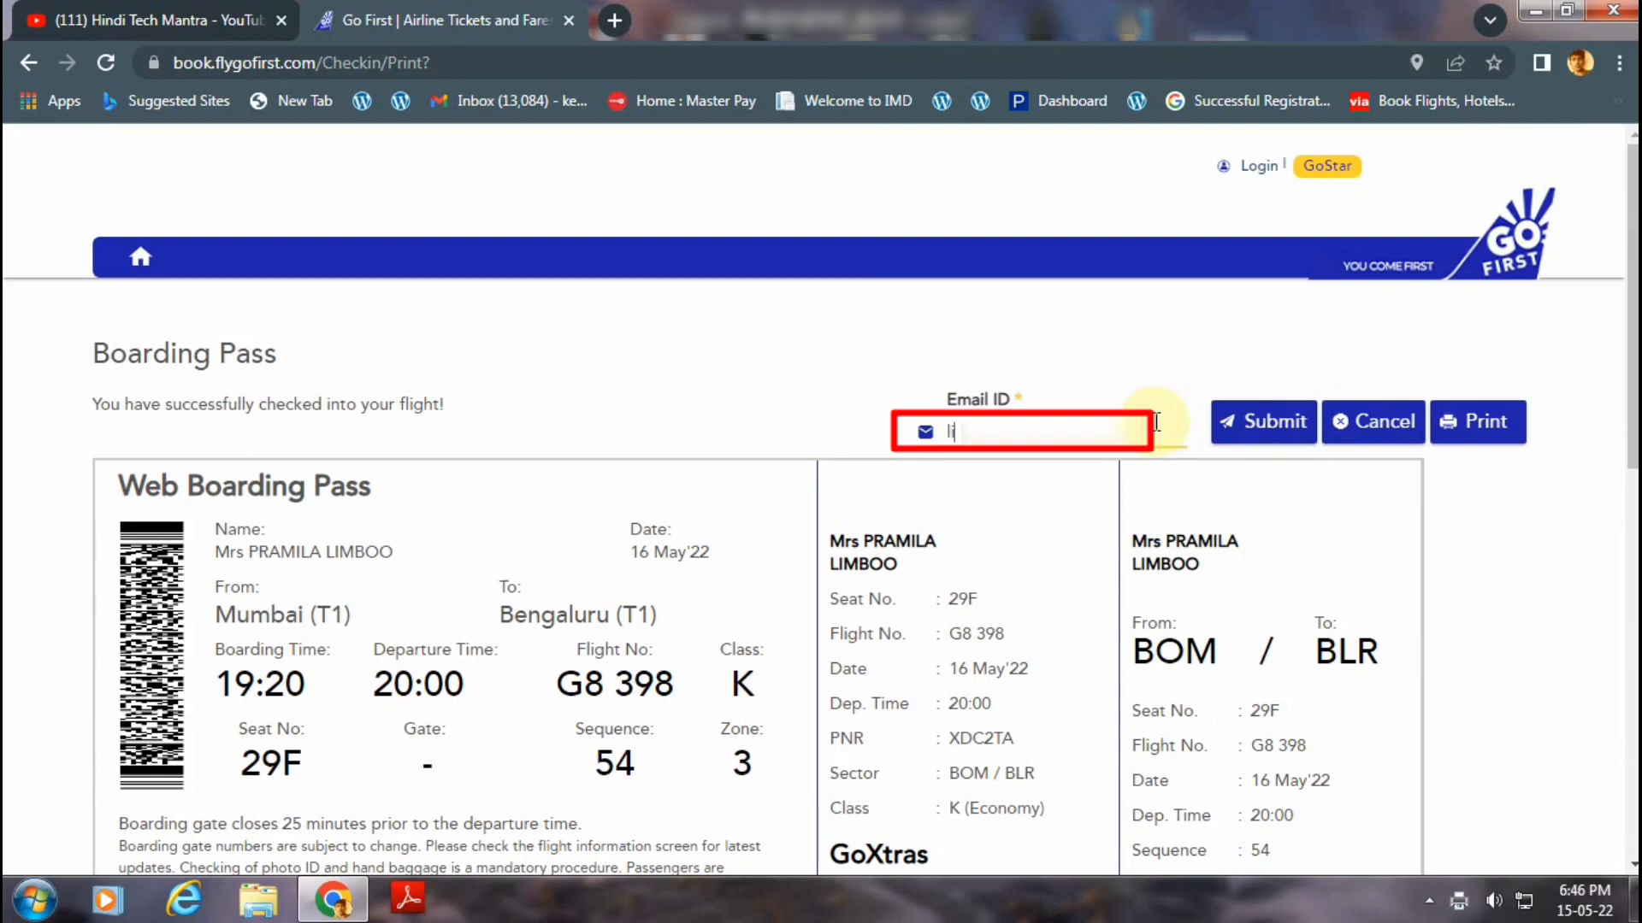
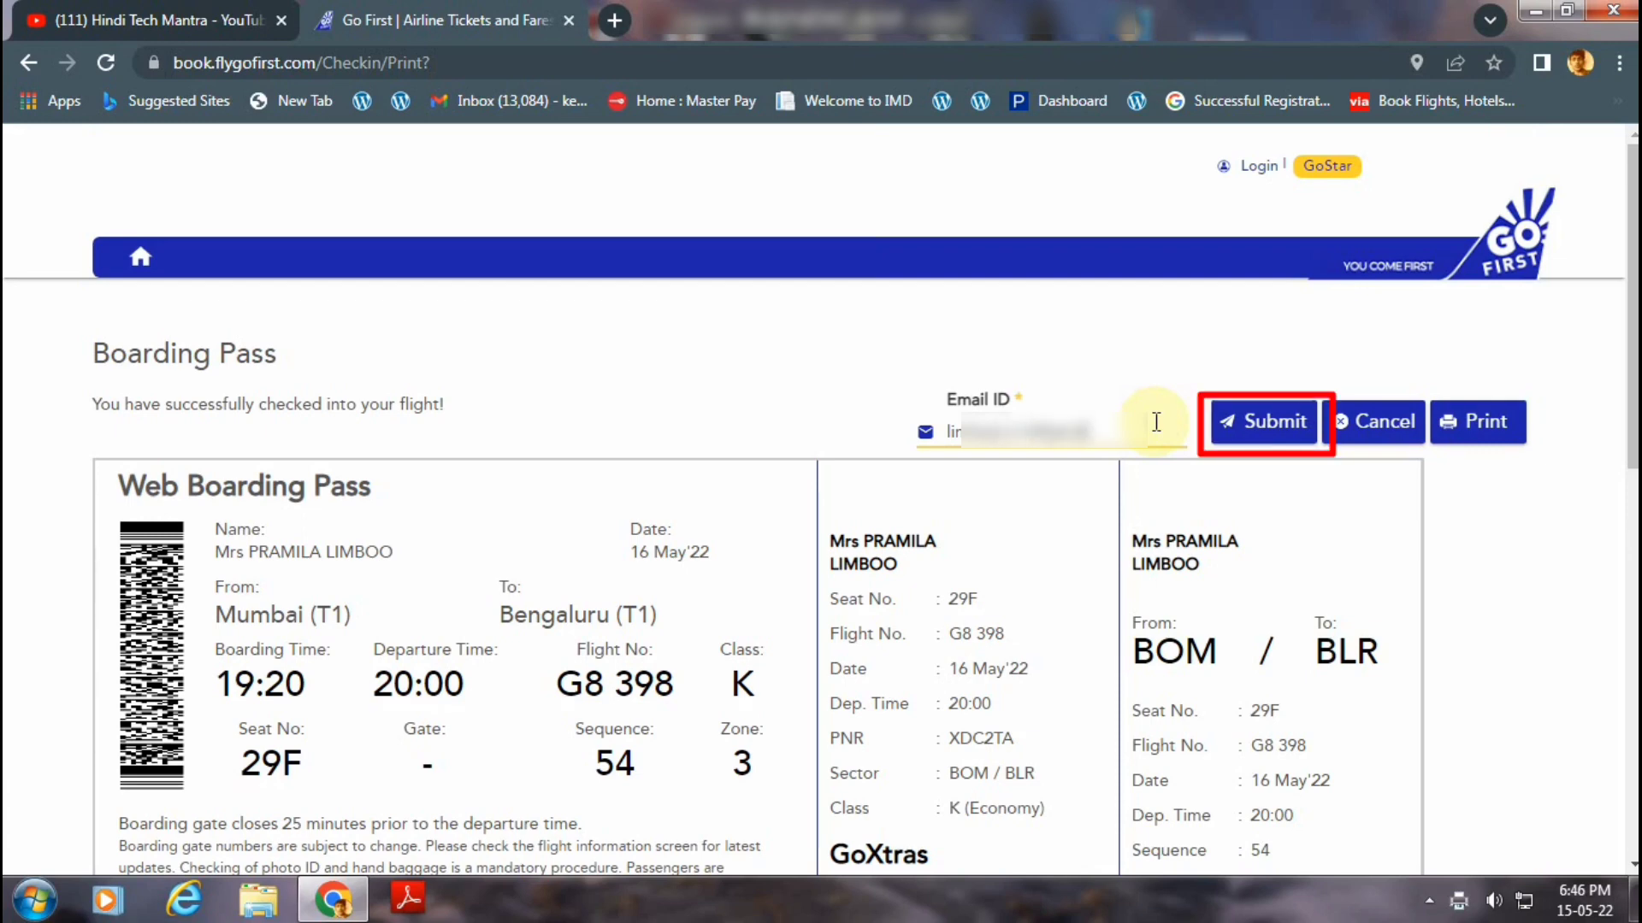
click(1247, 422)
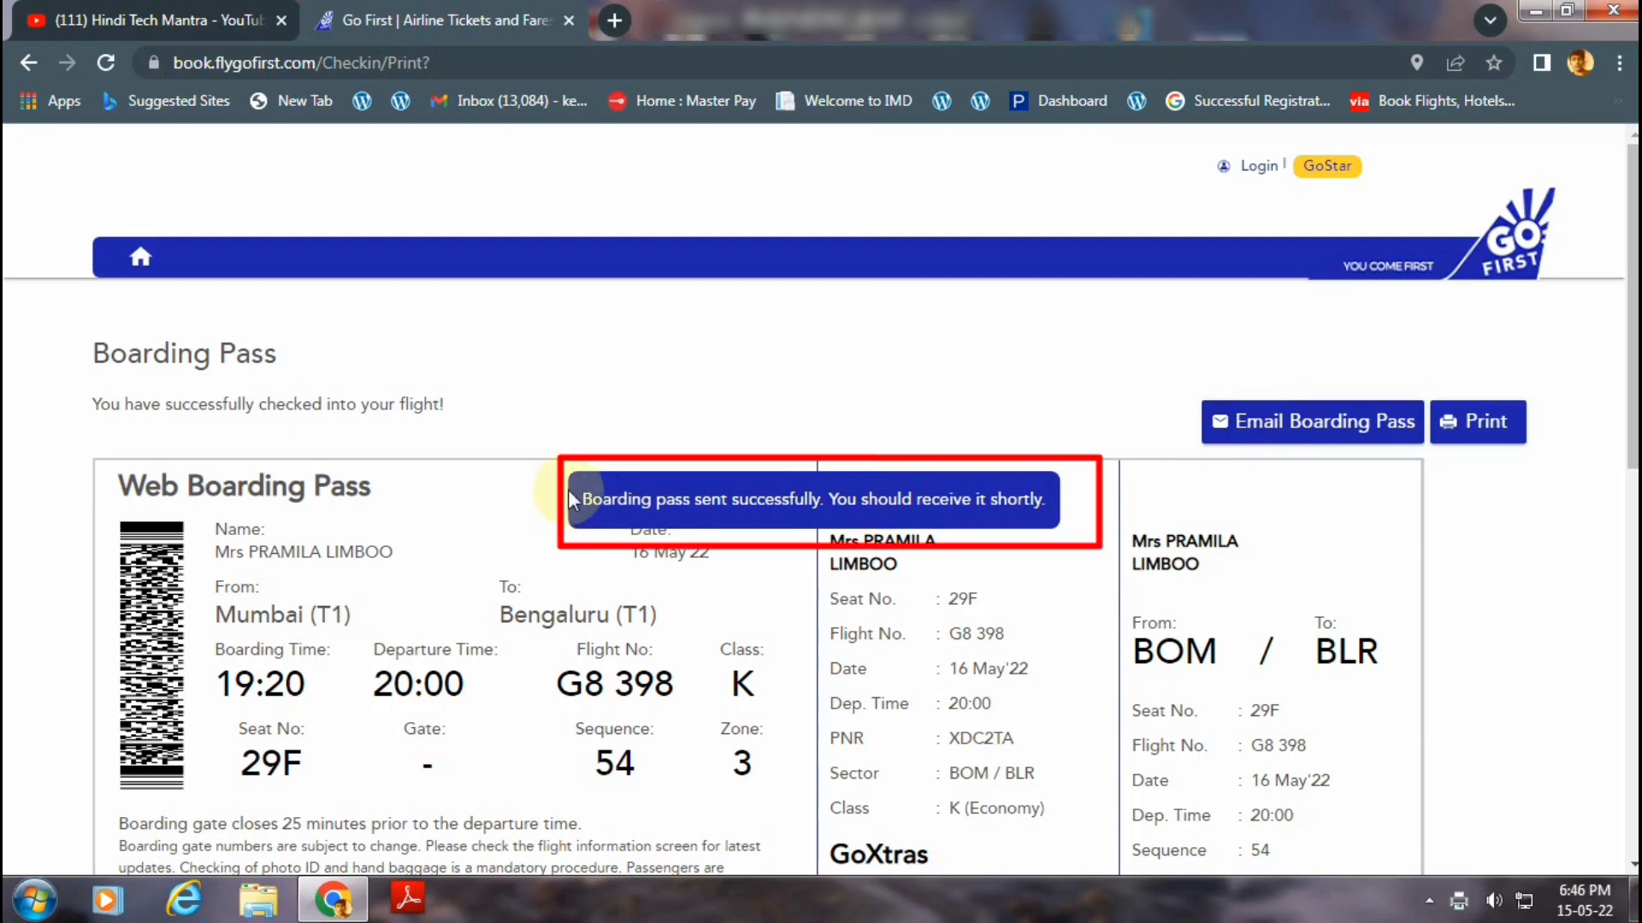
triple_click(1040, 492)
click(1049, 485)
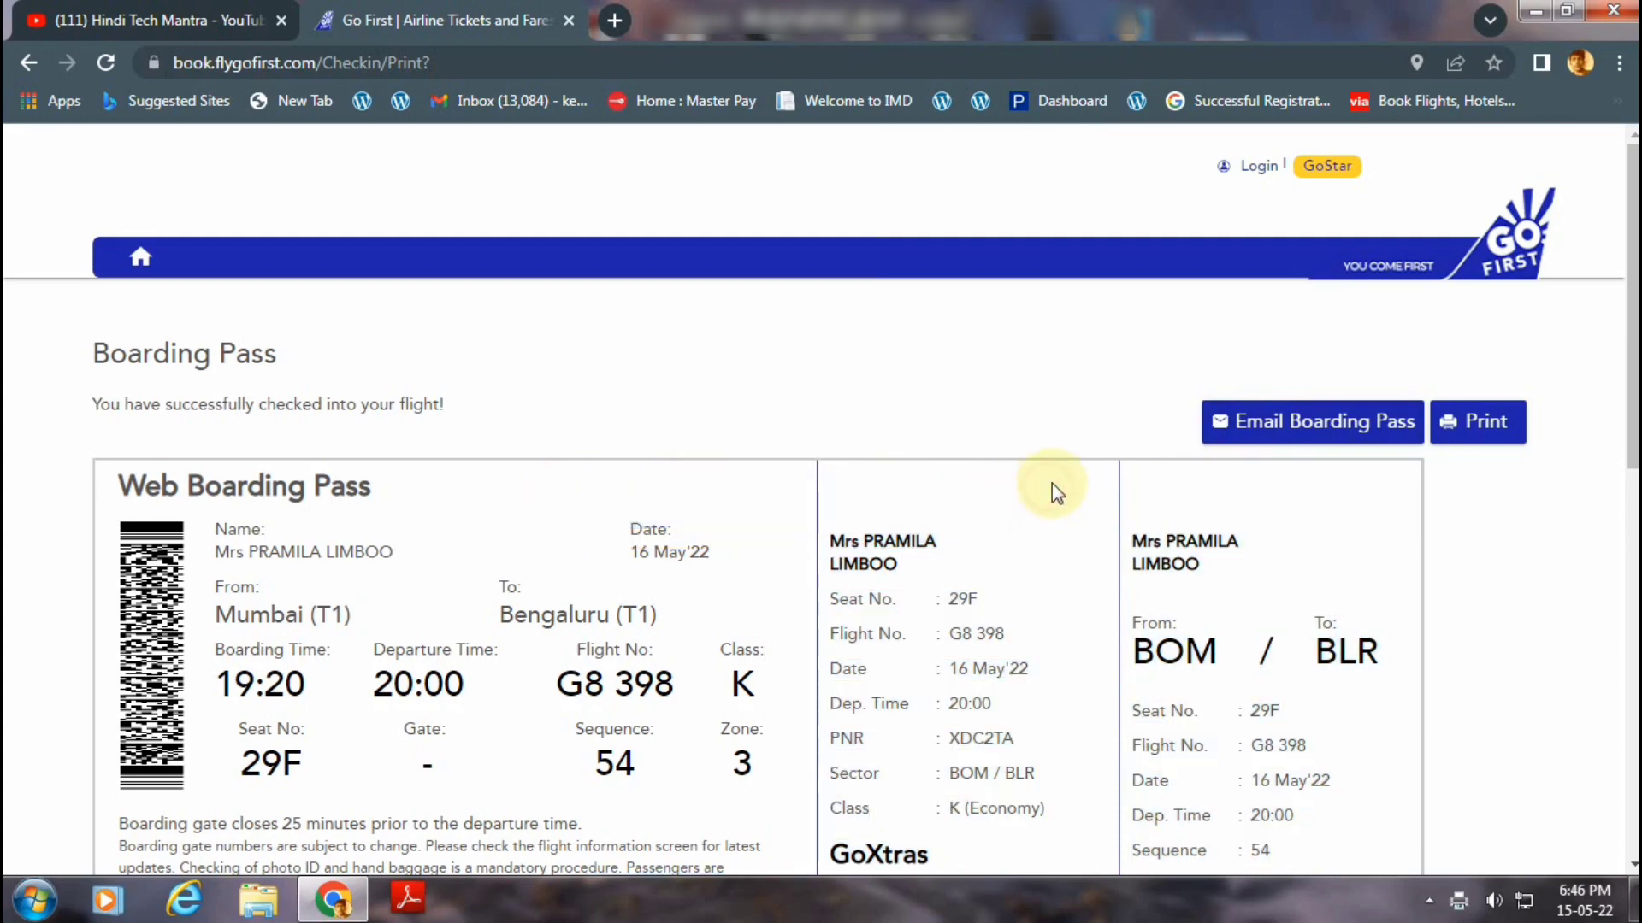